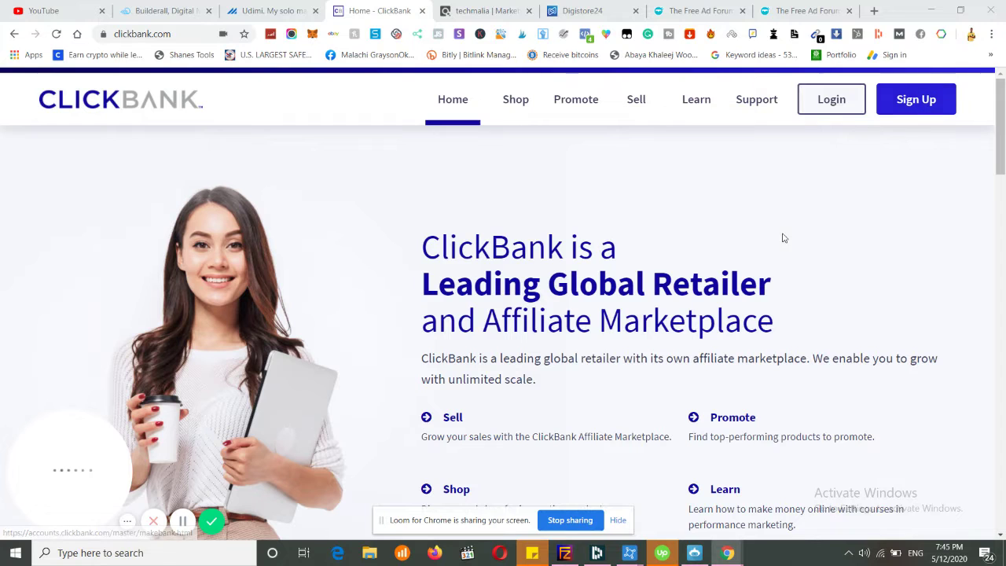
# Step: Look over the ClickBank home page and switch to the logged-in ClickBank marketplace
pyautogui.scroll(-6, 632, 368)
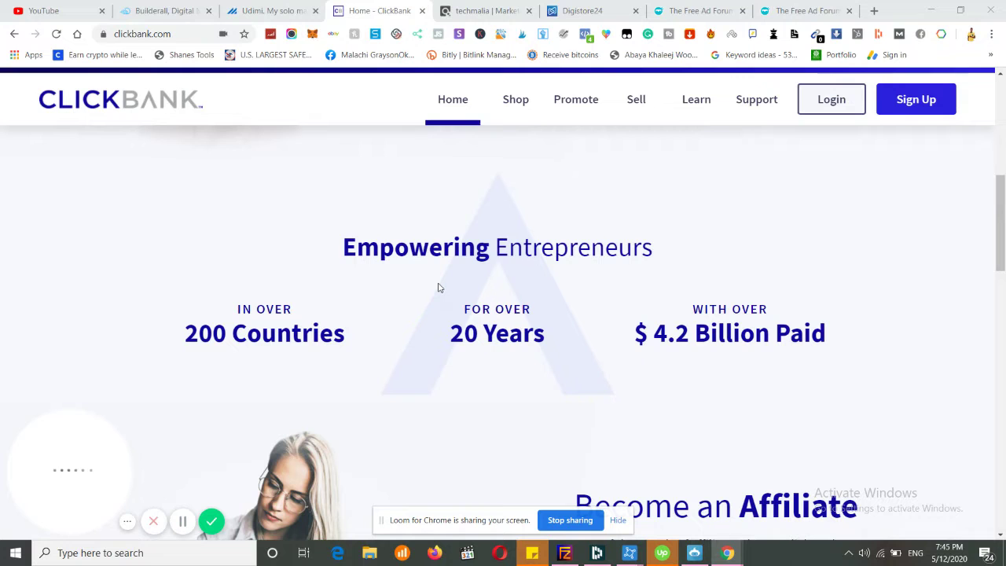
pyautogui.scroll(1, 439, 288)
pyautogui.scroll(5, 439, 288)
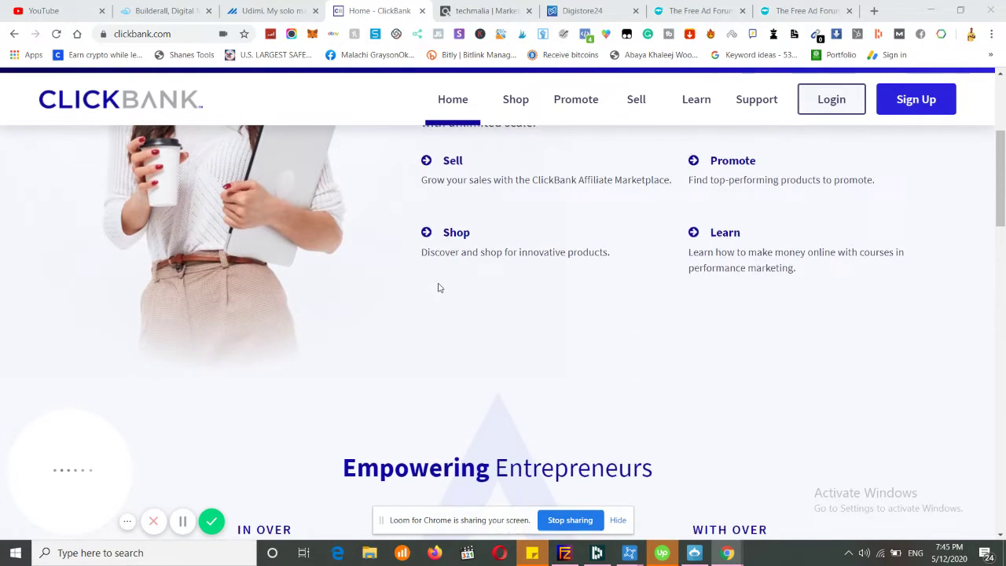
pyautogui.scroll(1, 439, 288)
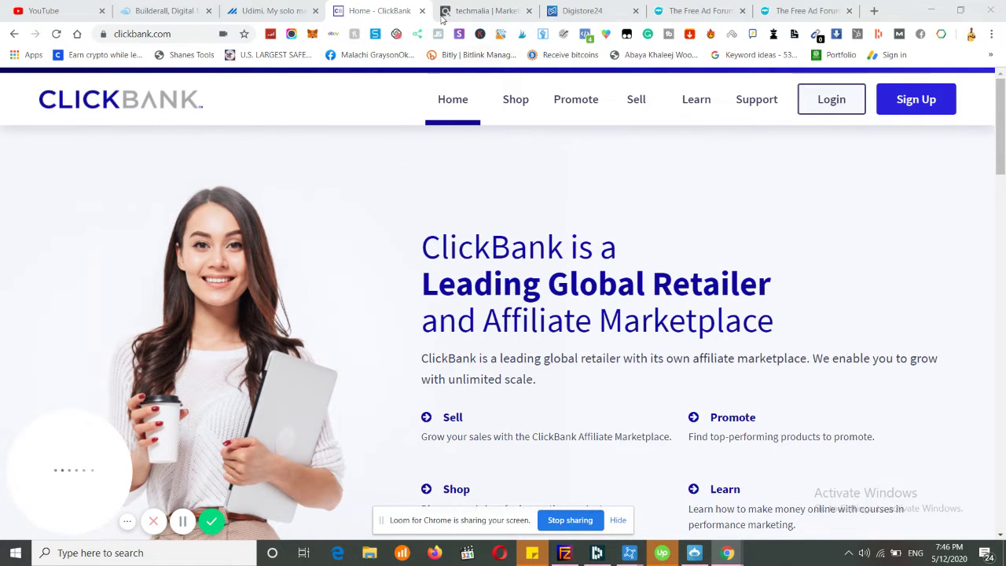
pyautogui.click(484, 10)
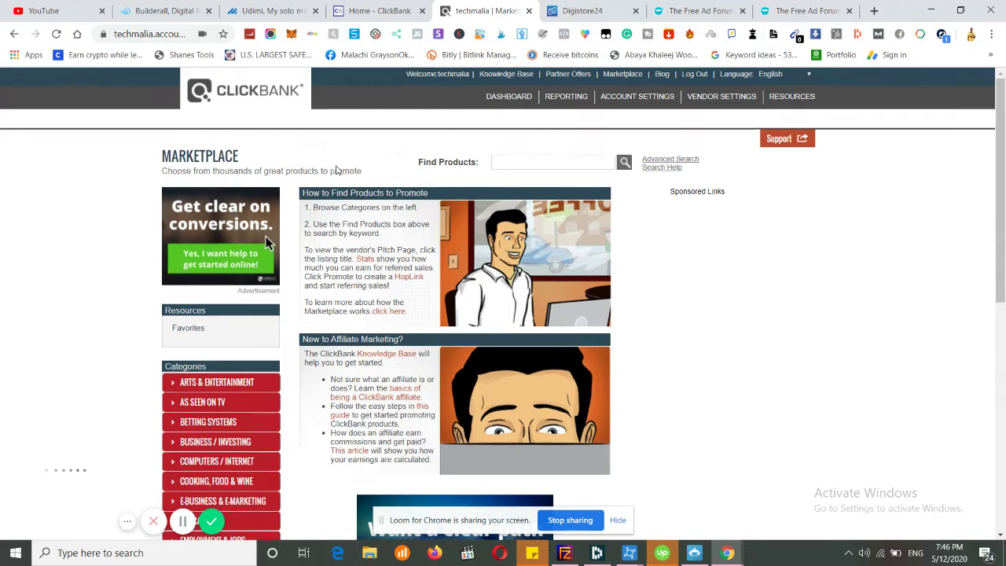
# Step: Review the marketplace categories and list all products by running a product search without a keyword
pyautogui.scroll(-2, 206, 247)
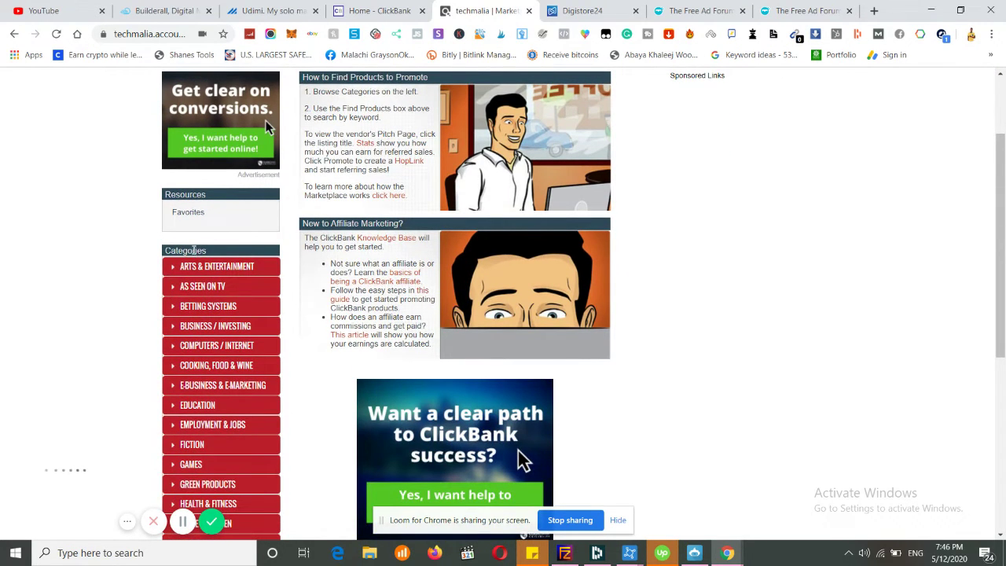
pyautogui.scroll(-1, 152, 322)
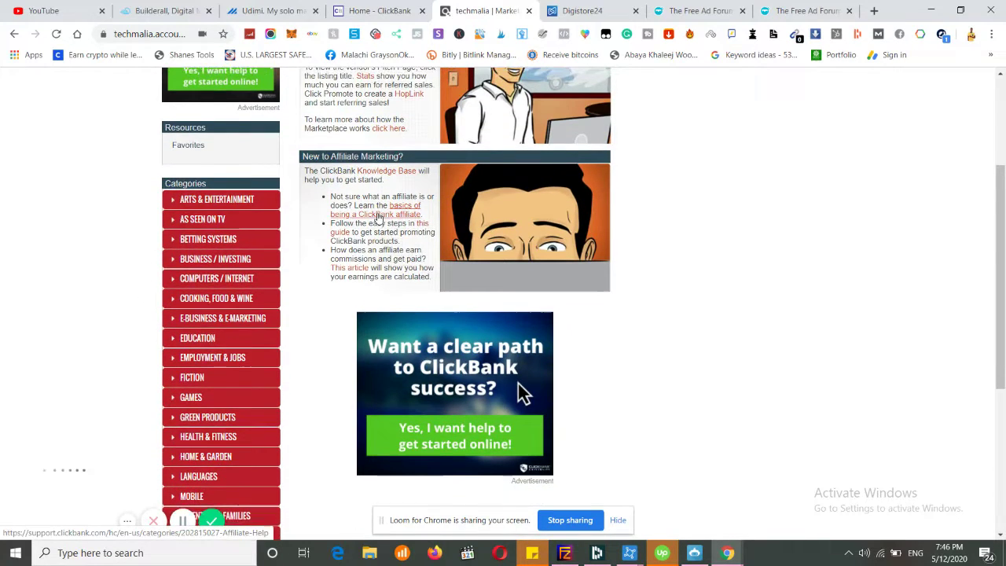
pyautogui.scroll(2, 357, 208)
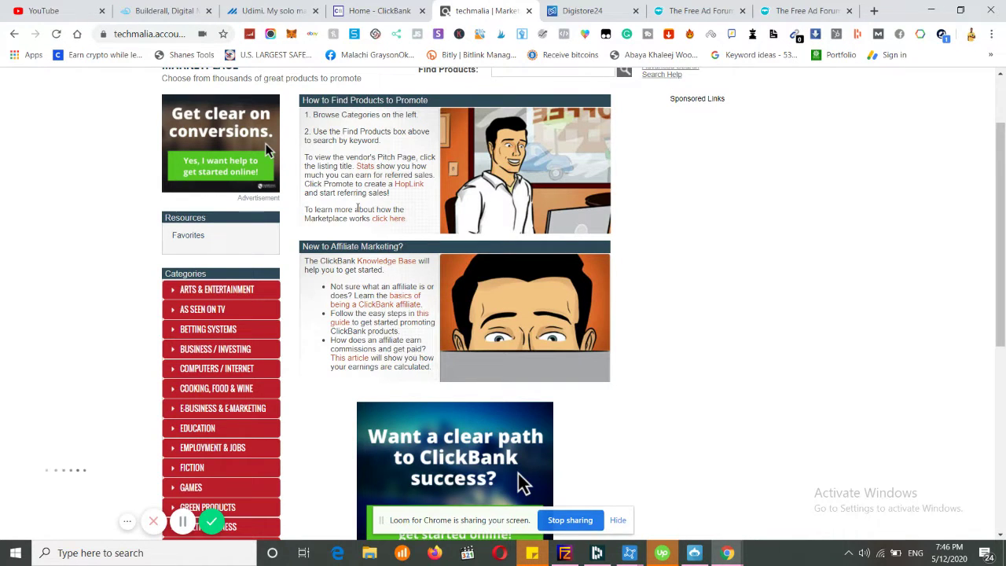
pyautogui.scroll(-2, 326, 268)
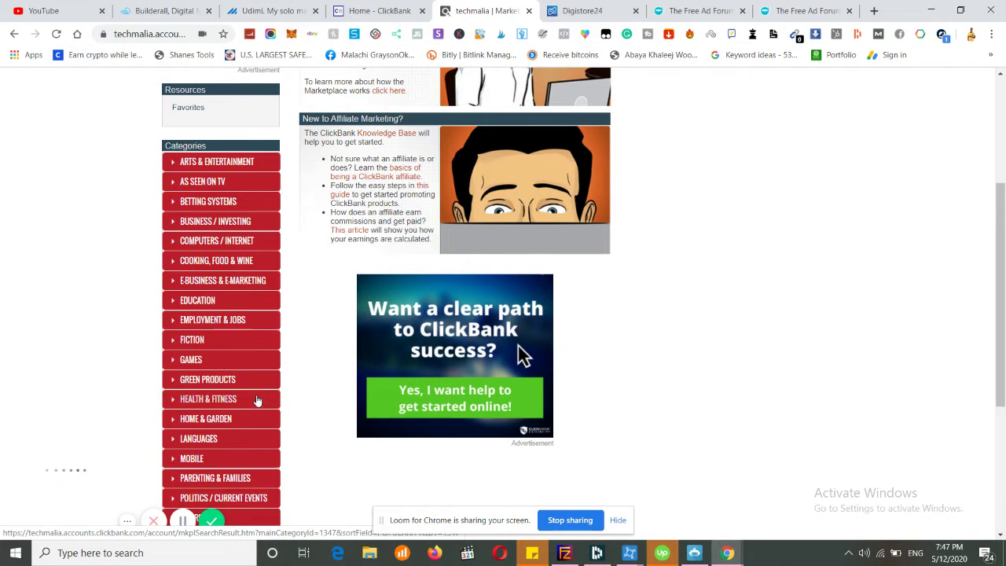
pyautogui.scroll(3, 307, 332)
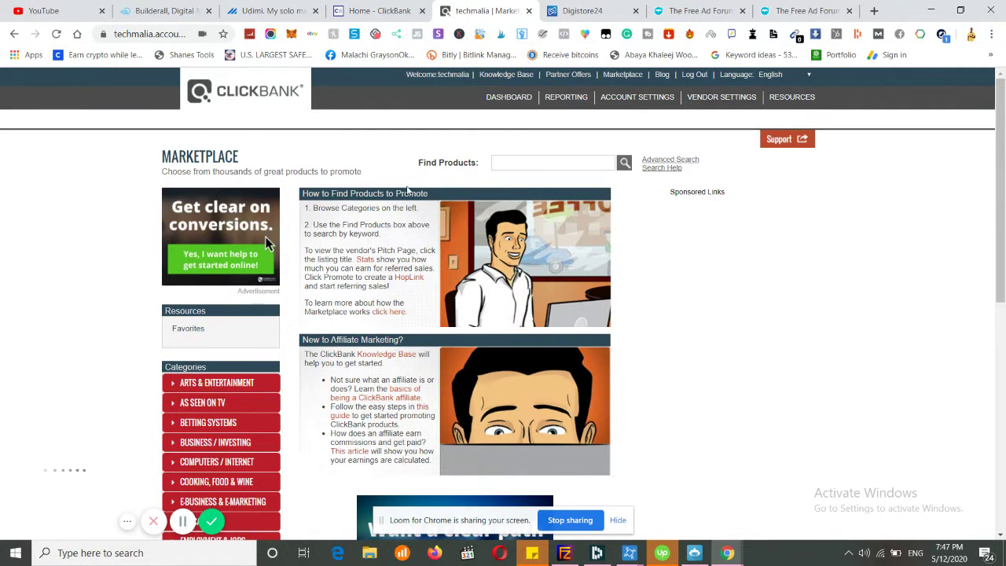
pyautogui.click(625, 163)
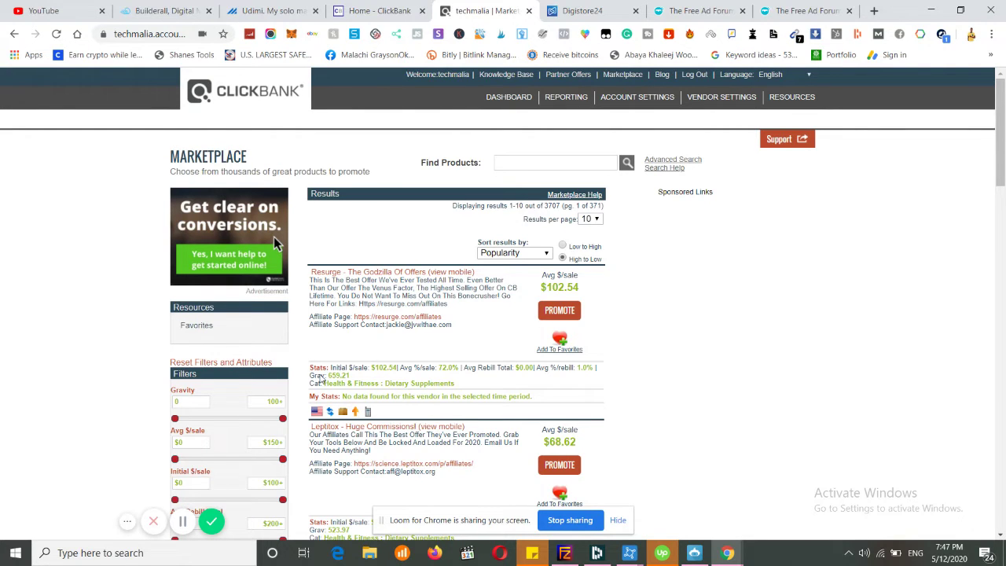
# Step: Examine the gravity and sales statistics of the Resurge offer and the product listings below it
pyautogui.moveTo(326, 376); pyautogui.dragTo(351, 381)
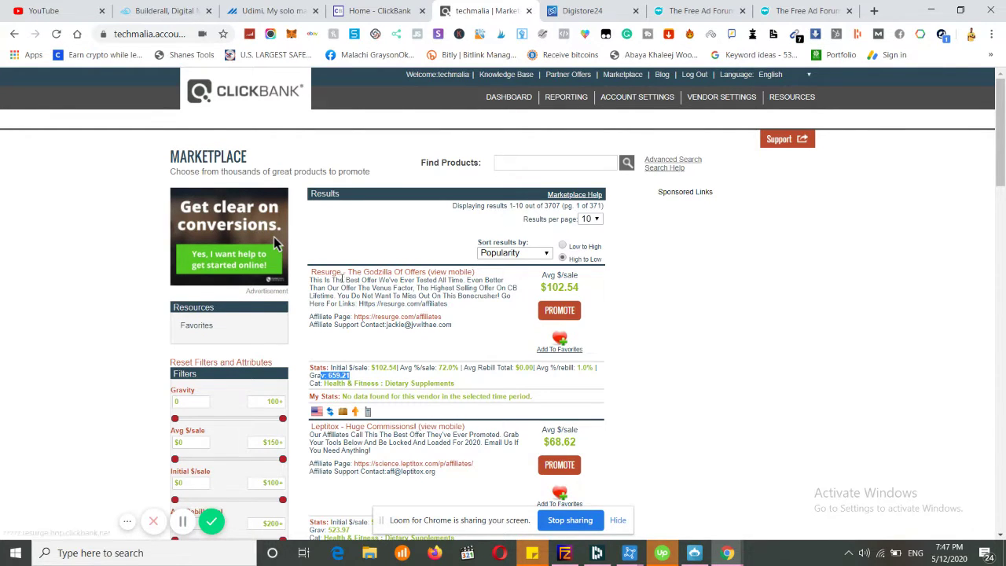
pyautogui.scroll(-1, 331, 318)
pyautogui.scroll(-1, 331, 318)
pyautogui.scroll(1, 331, 317)
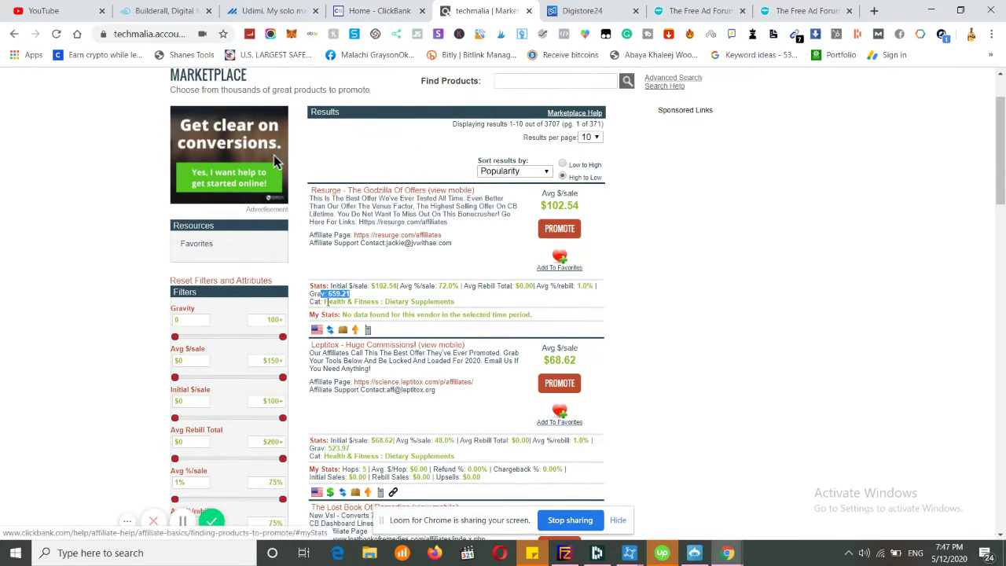
pyautogui.click(334, 297)
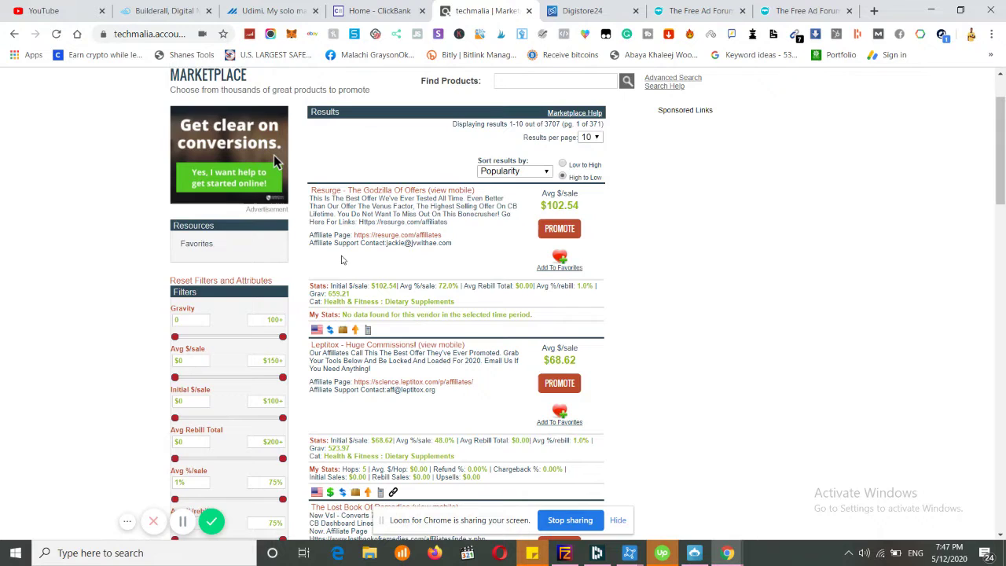
pyautogui.scroll(-3, 341, 259)
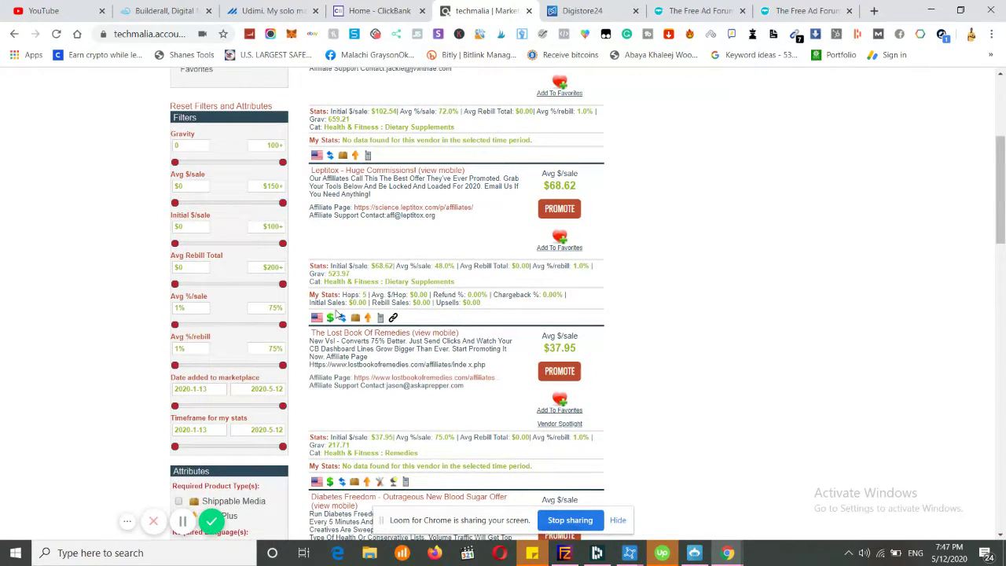
pyautogui.scroll(-1, 312, 332)
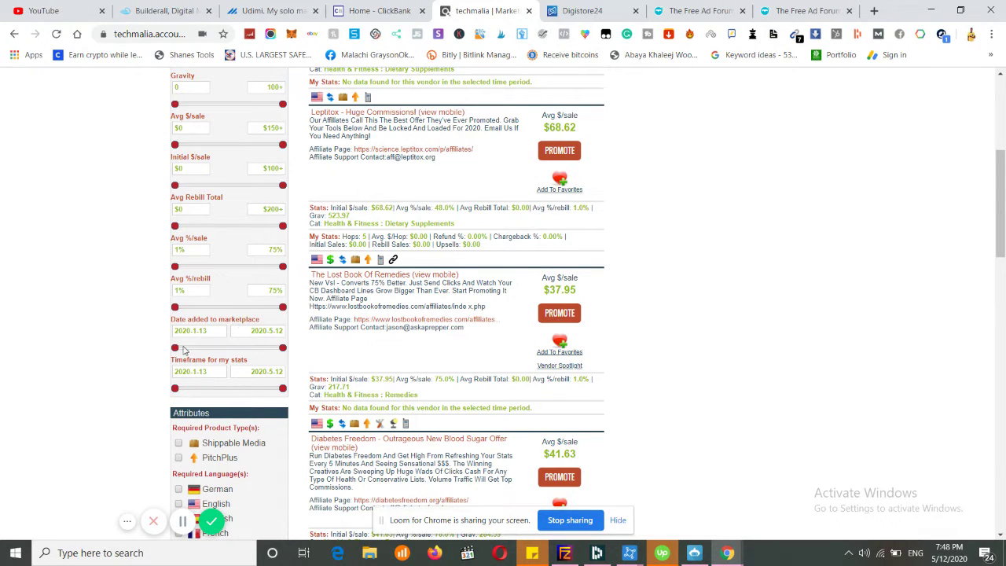
# Step: Filter the products by date added to marketplace, with the start date set to 2020-02-12
pyautogui.moveTo(174, 349); pyautogui.dragTo(202, 349)
pyautogui.scroll(2, 384, 279)
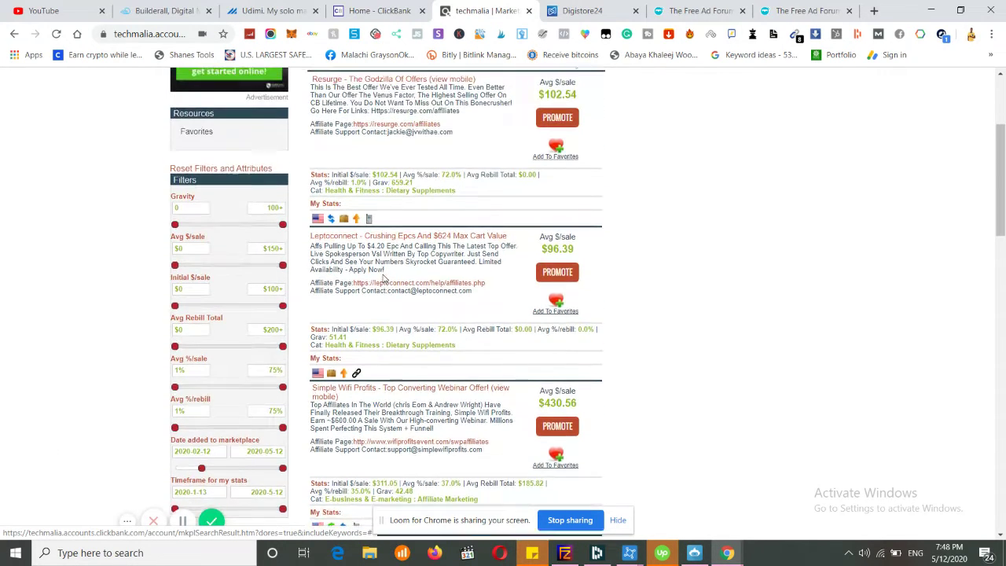
pyautogui.scroll(1, 383, 278)
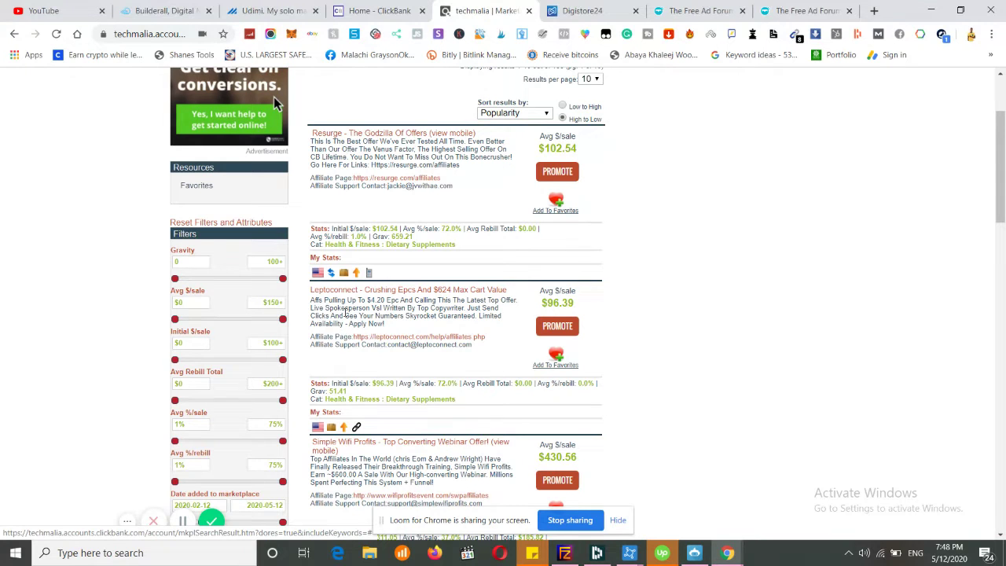
# Step: Compare the gravity scores of the Leptoconnect and Resurge offers
pyautogui.doubleClick(335, 391)
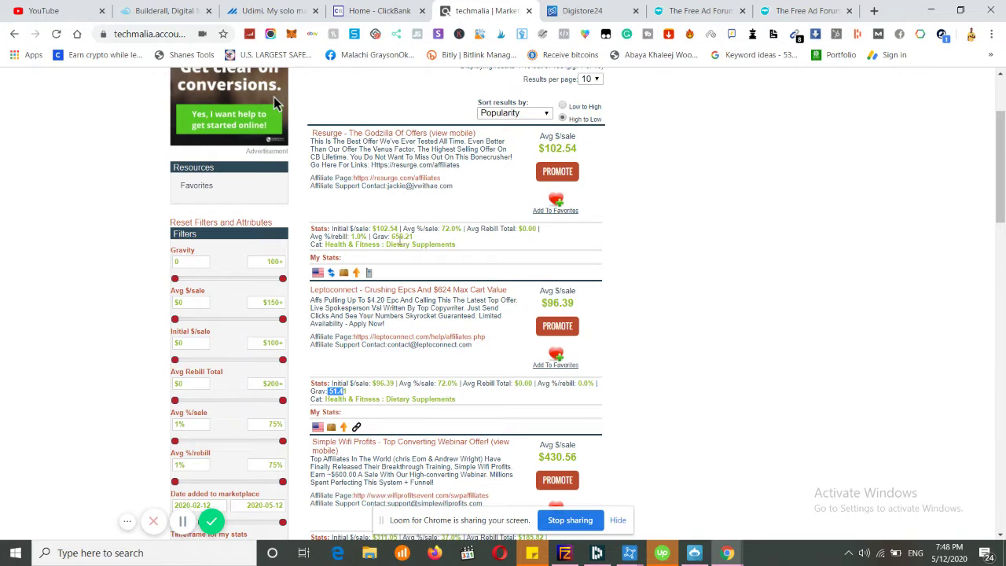
pyautogui.doubleClick(400, 238)
pyautogui.scroll(-2, 413, 266)
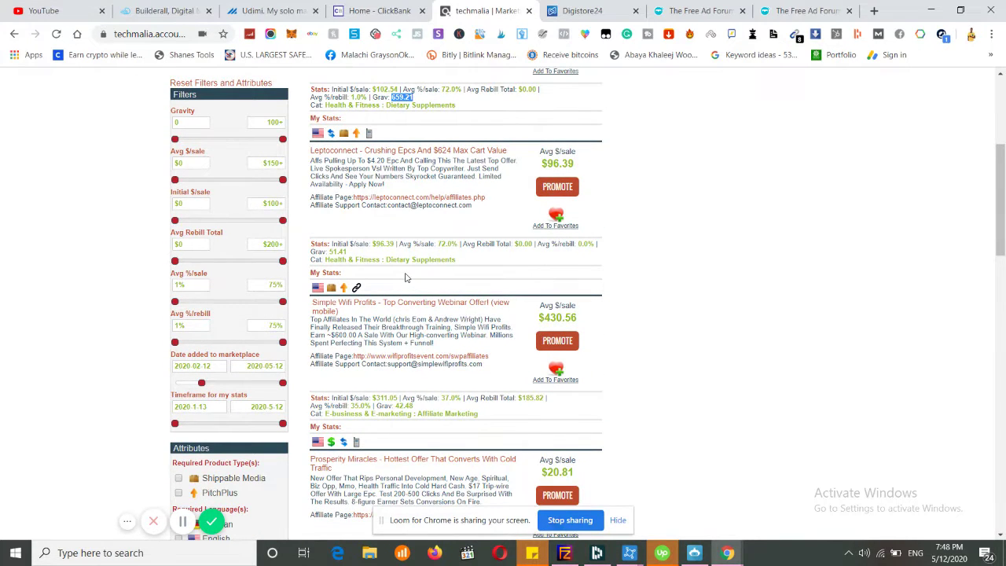
# Step: Look through the remaining results and narrow the listing to the E-business & E-marketing category
pyautogui.scroll(-15, 406, 277)
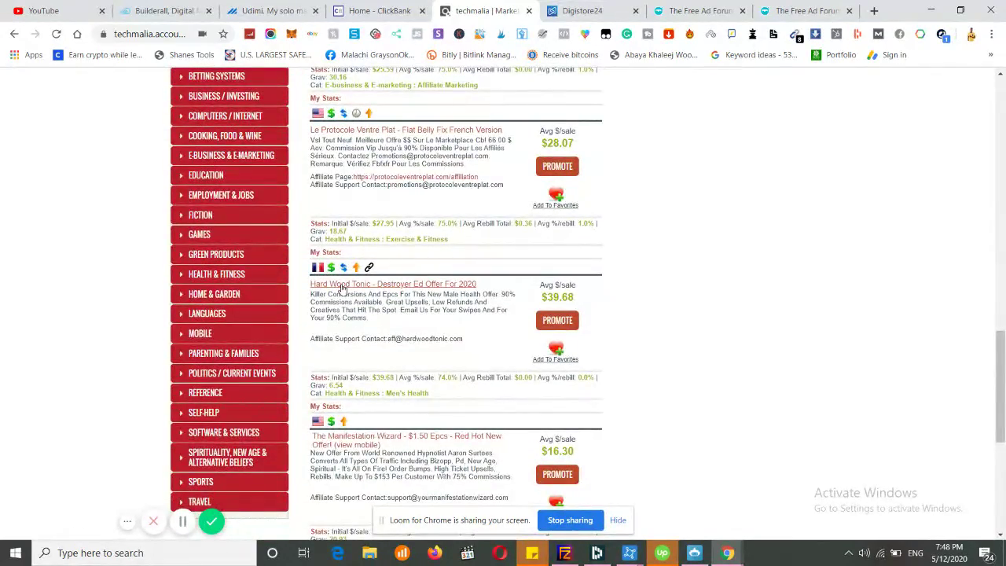
pyautogui.scroll(1, 342, 288)
pyautogui.scroll(5, 357, 194)
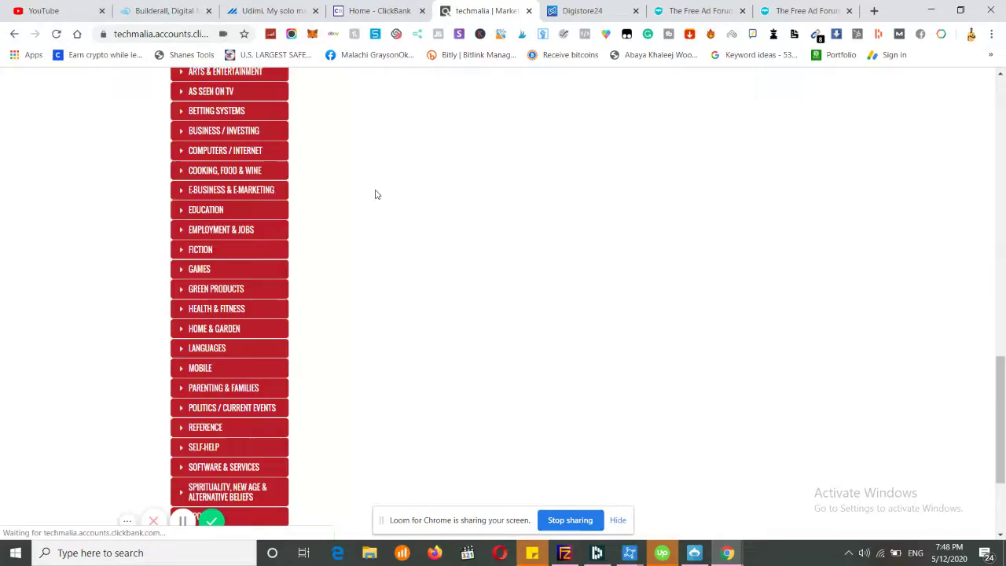
pyautogui.scroll(4, 376, 195)
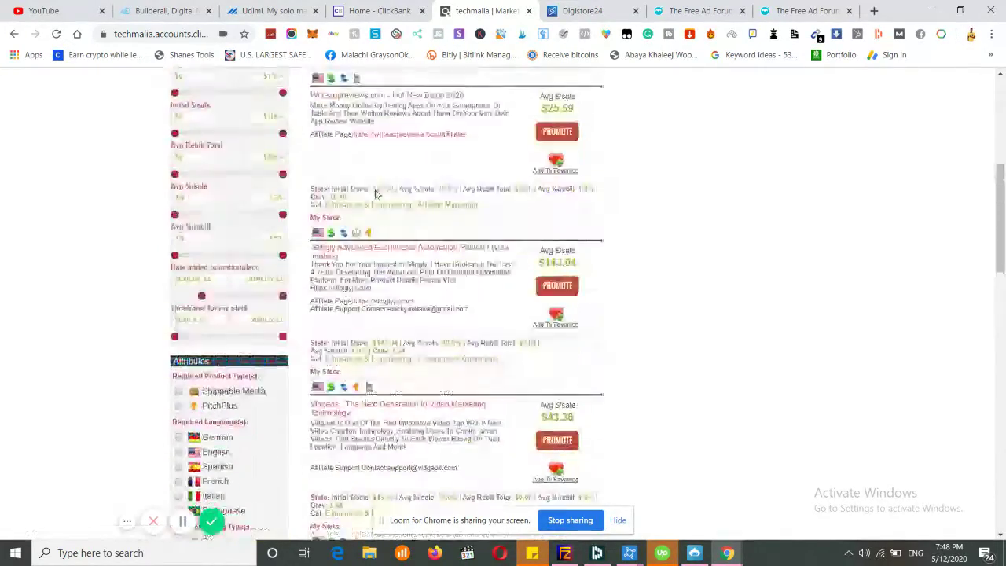
pyautogui.scroll(5, 376, 191)
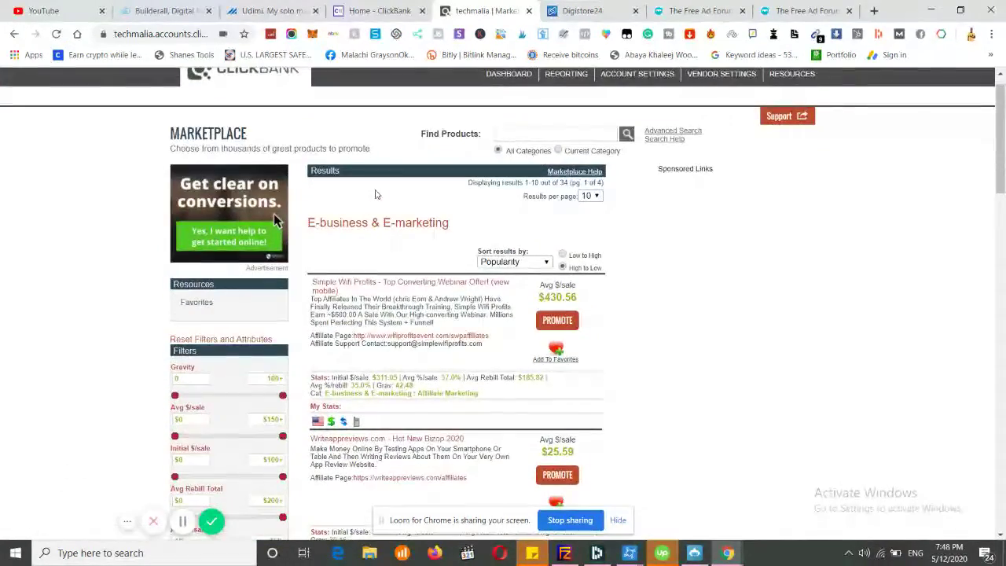
# Step: Move the start of the date-added-to-marketplace filter back to 2020-01-13
pyautogui.scroll(-1, 380, 273)
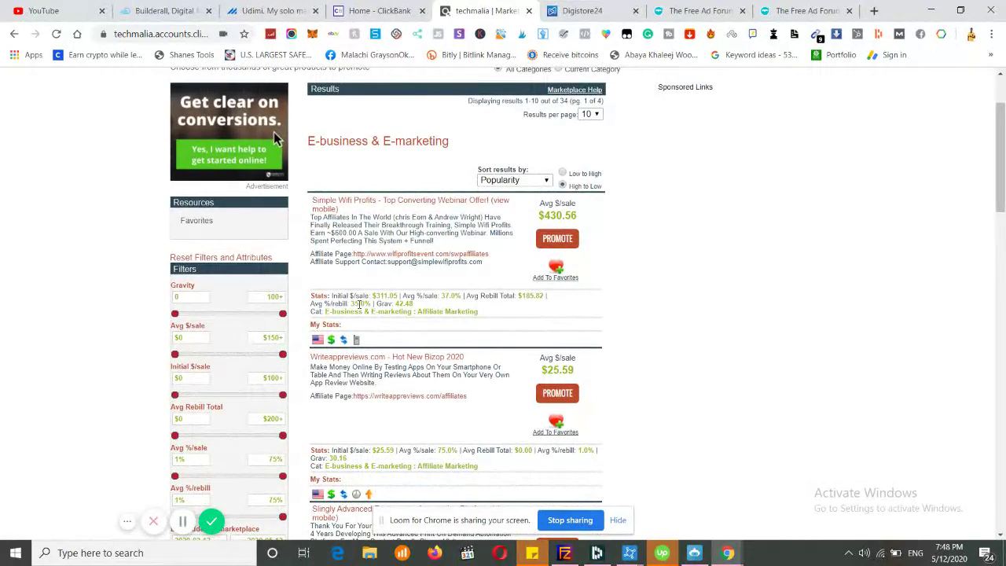
pyautogui.scroll(-5, 199, 209)
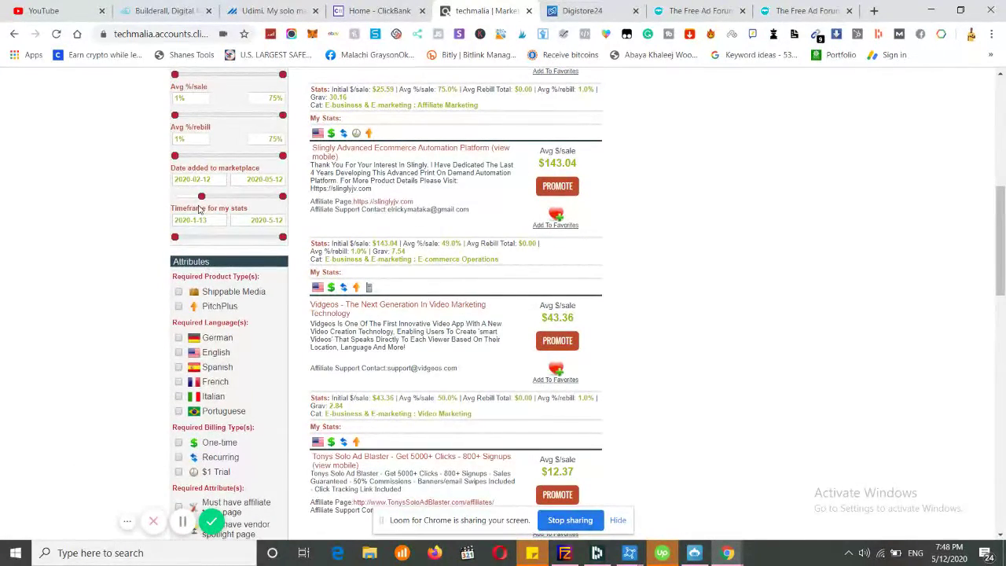
pyautogui.moveTo(202, 197); pyautogui.dragTo(175, 196)
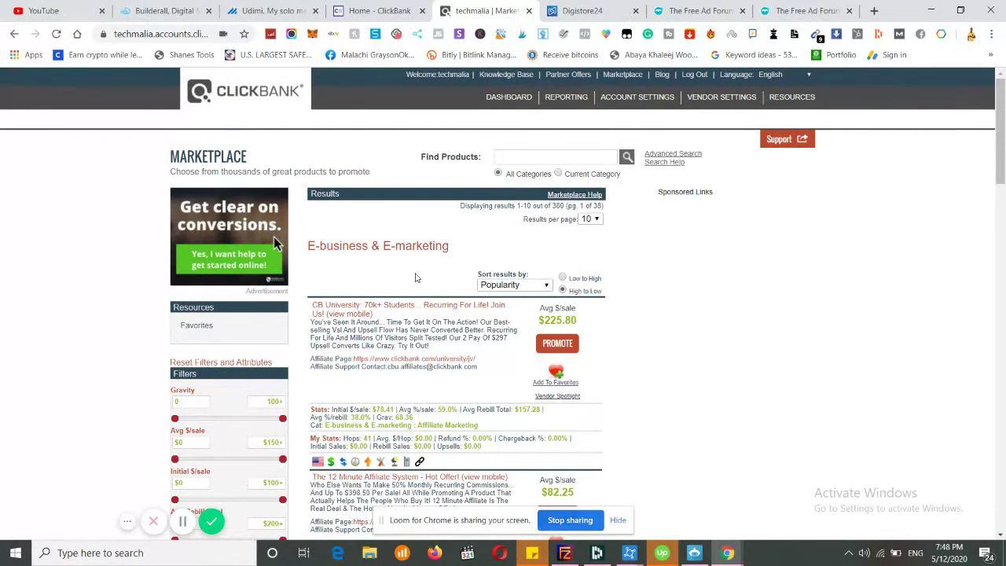
# Step: Find The 12 Minute Affiliate System in the E-business & E-marketing results and open its affiliate page in a new tab
pyautogui.scroll(-1, 273, 237)
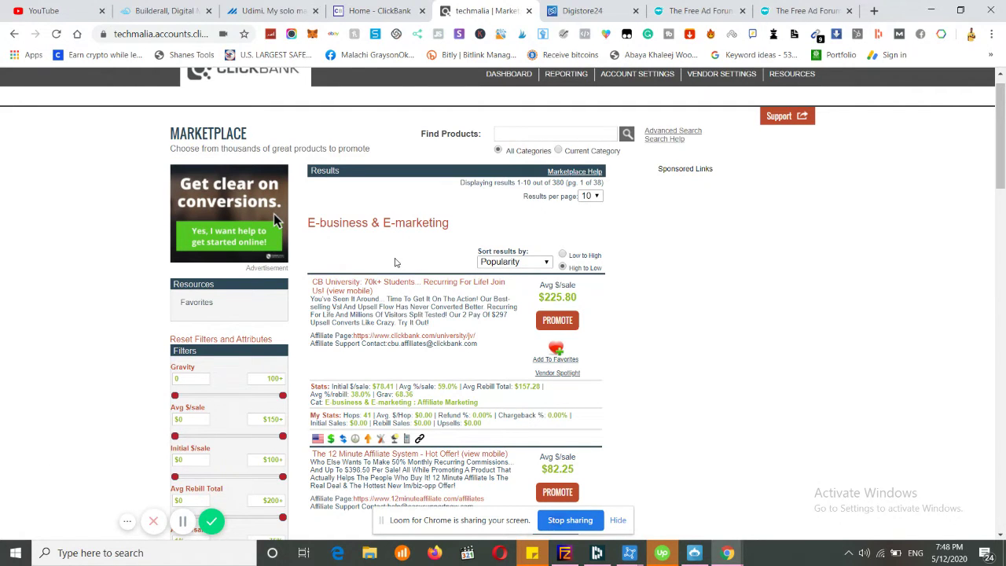
pyautogui.scroll(-5, 395, 262)
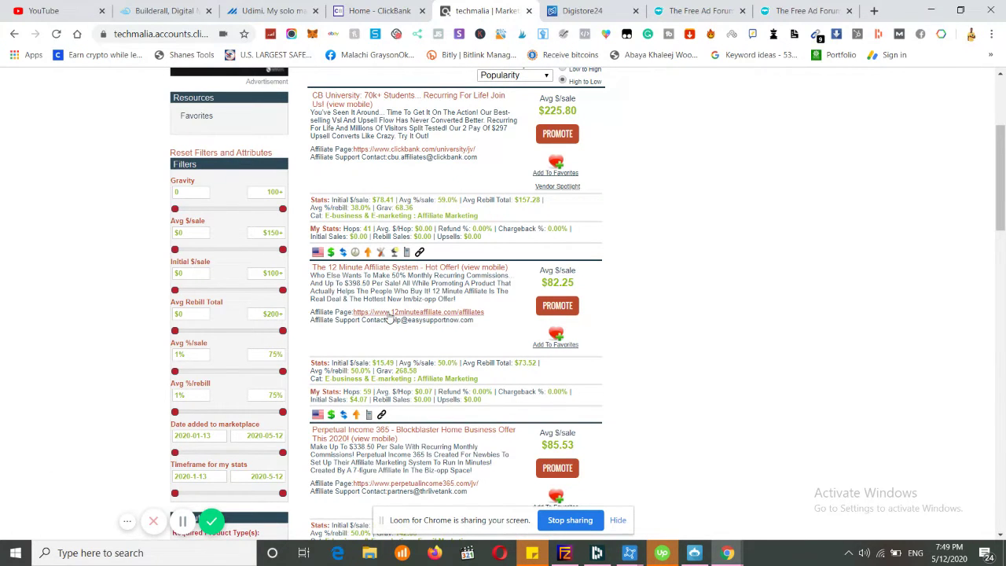
pyautogui.rightClick(387, 312)
pyautogui.click(425, 321)
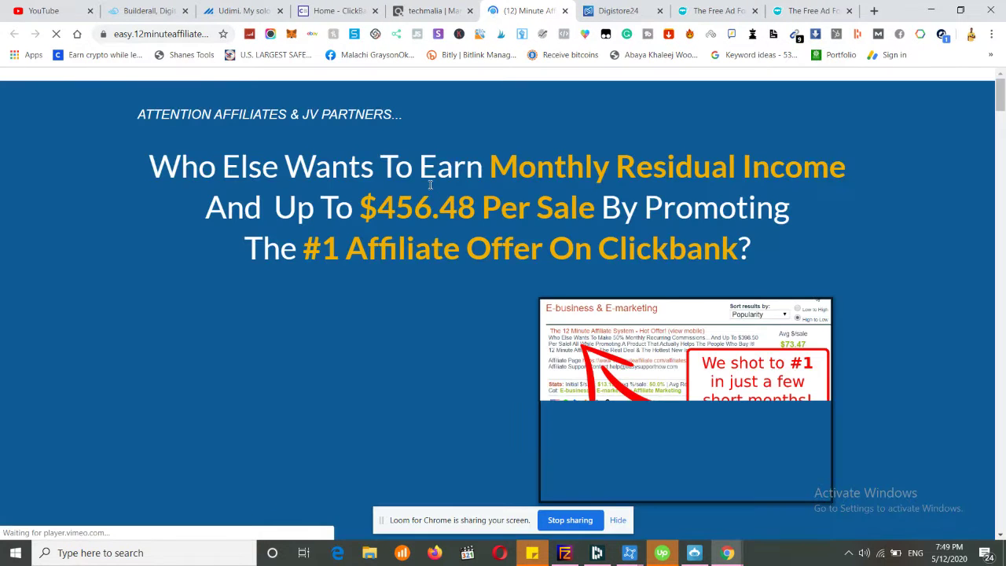
# Step: Pause the introduction video on the 12 Minute Affiliate page
pyautogui.scroll(-1, 429, 188)
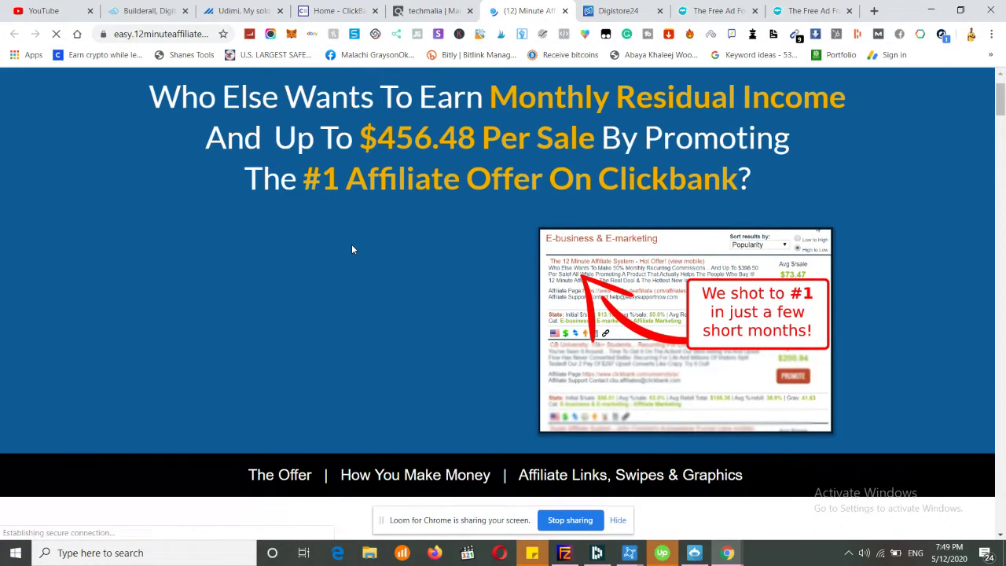
pyautogui.click(164, 400)
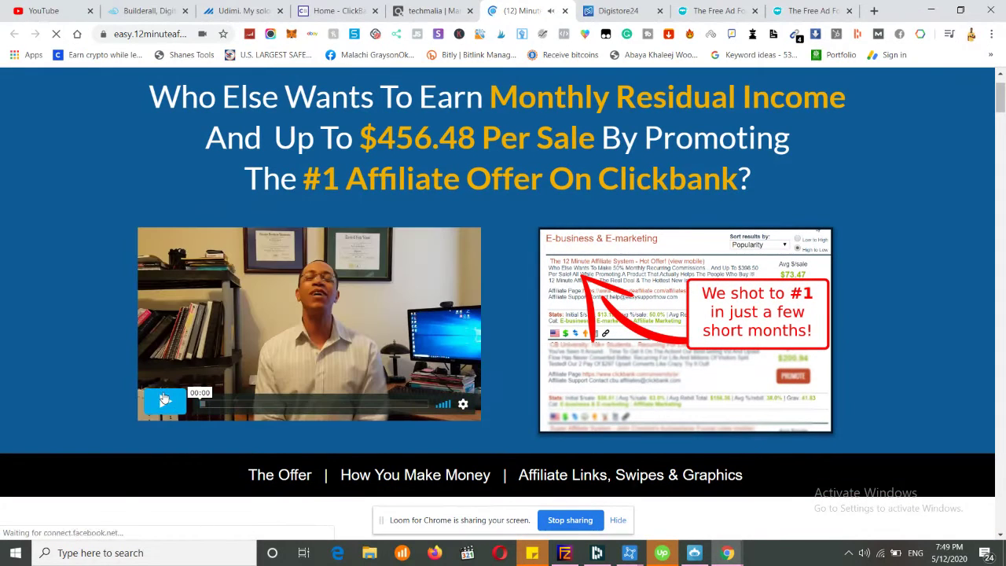
pyautogui.scroll(-1, 236, 305)
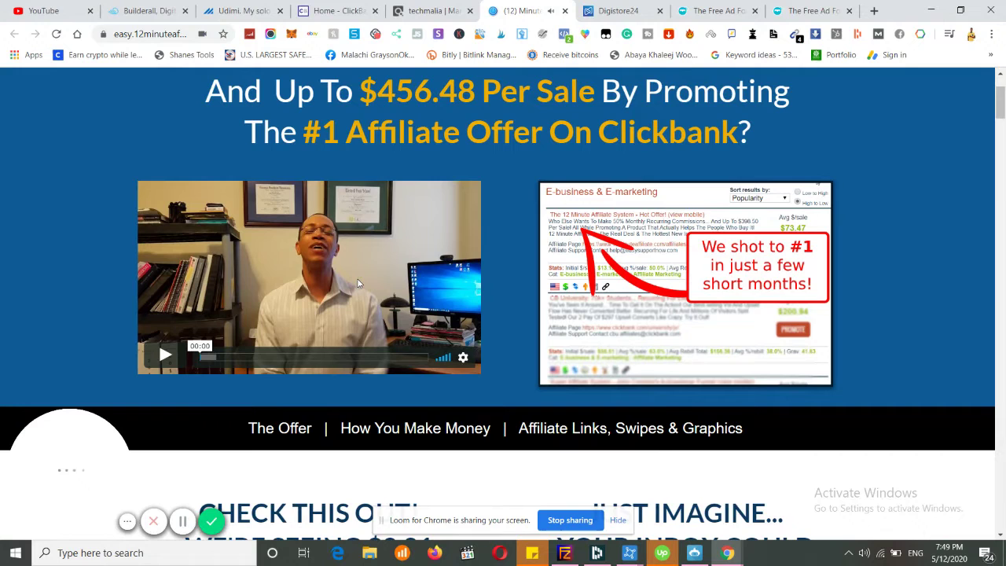
# Step: Go to the Affiliate Links, Swipes & Graphics section and locate the affiliate link for Funnel 1, the Pizza System Sales Video
pyautogui.scroll(-1, 358, 283)
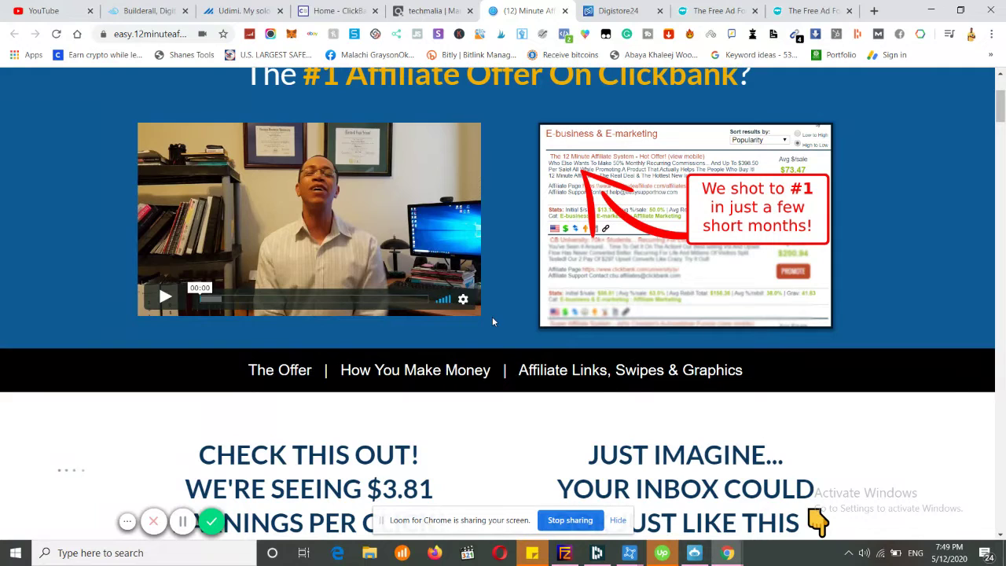
pyautogui.click(574, 380)
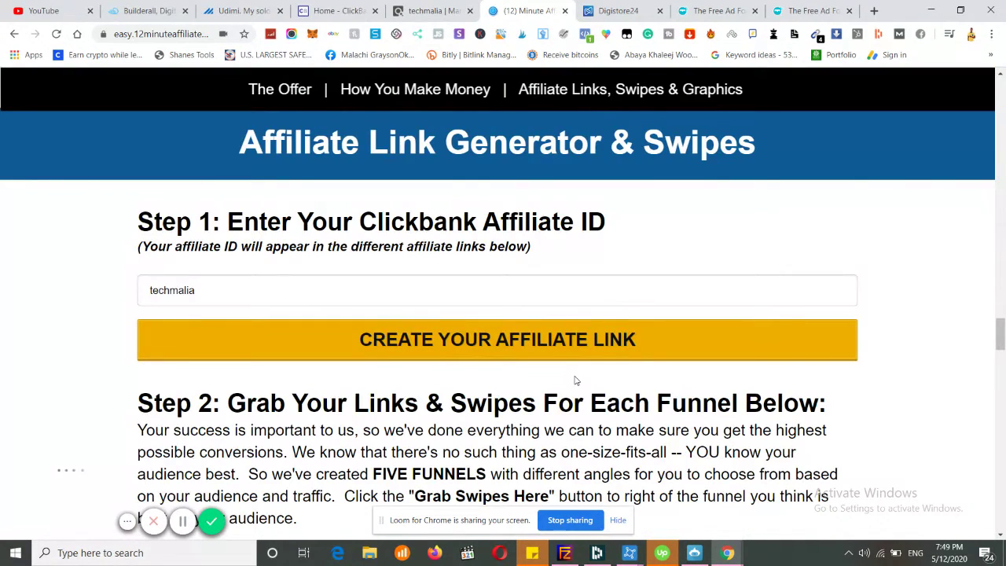
pyautogui.scroll(-6, 574, 381)
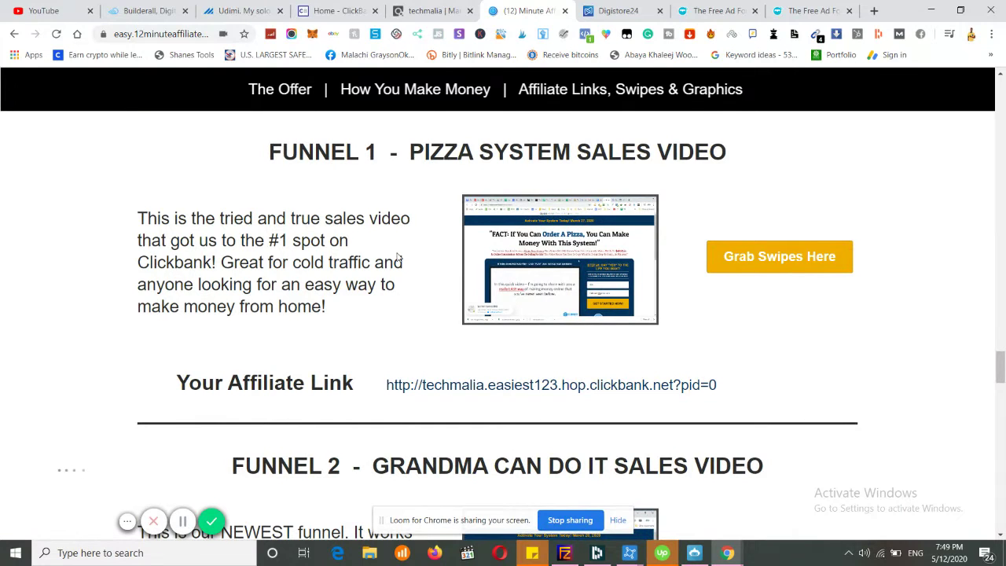
# Step: Open the Funnel 1 Pizza System affiliate link in a new tab and pause the sales video on that page
pyautogui.moveTo(562, 272)
pyautogui.moveTo(387, 384); pyautogui.dragTo(730, 392)
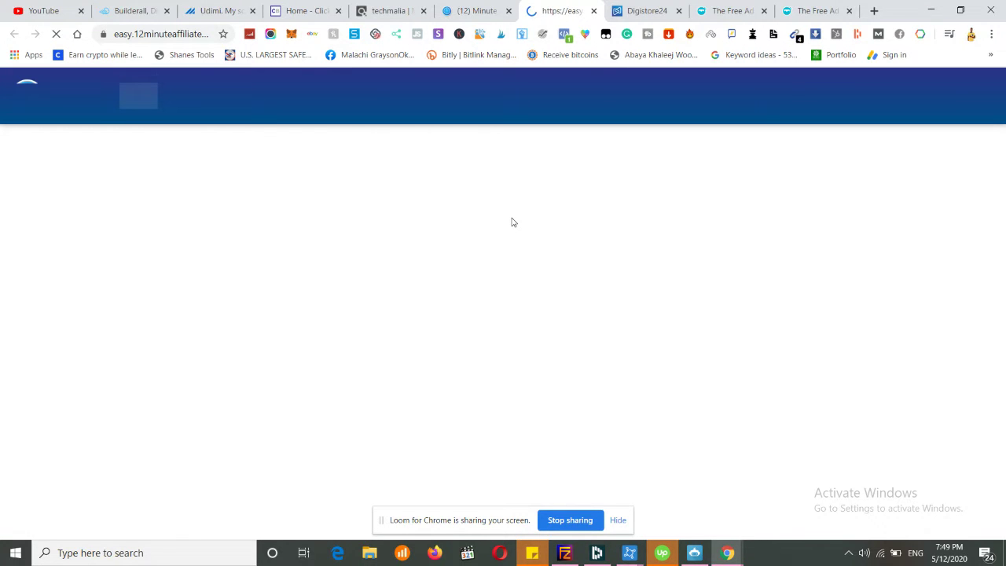
pyautogui.scroll(-3, 425, 278)
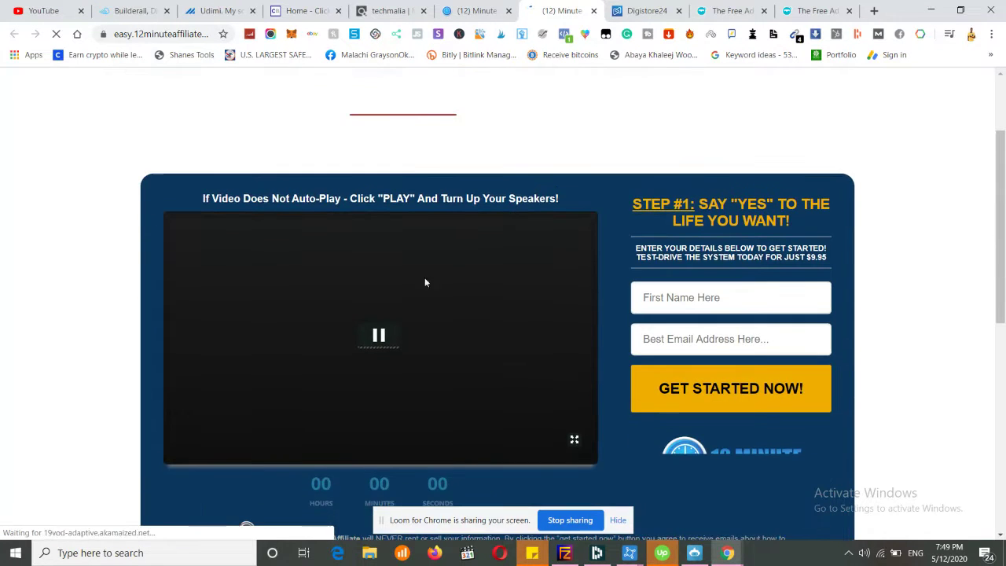
pyautogui.click(384, 331)
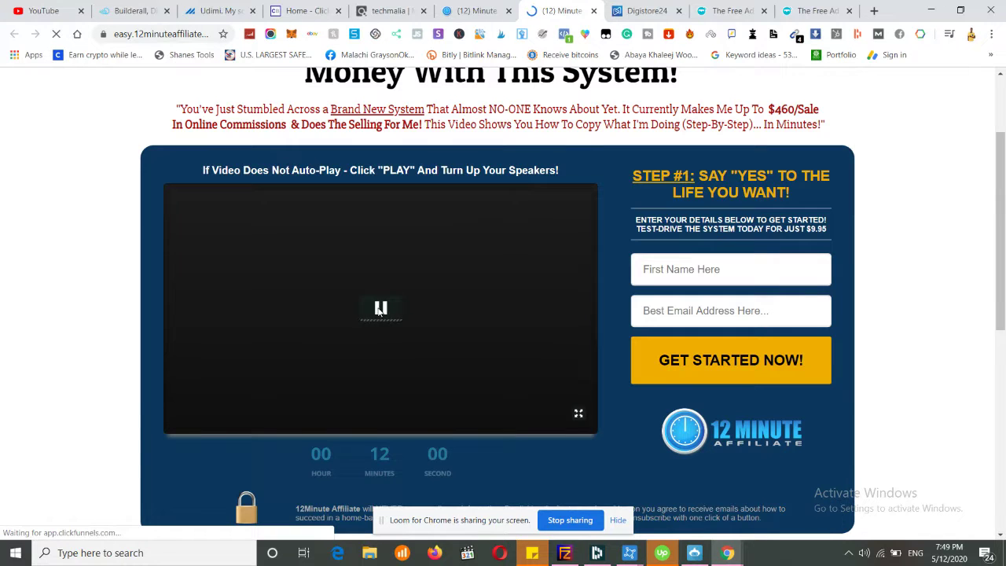
pyautogui.click(389, 308)
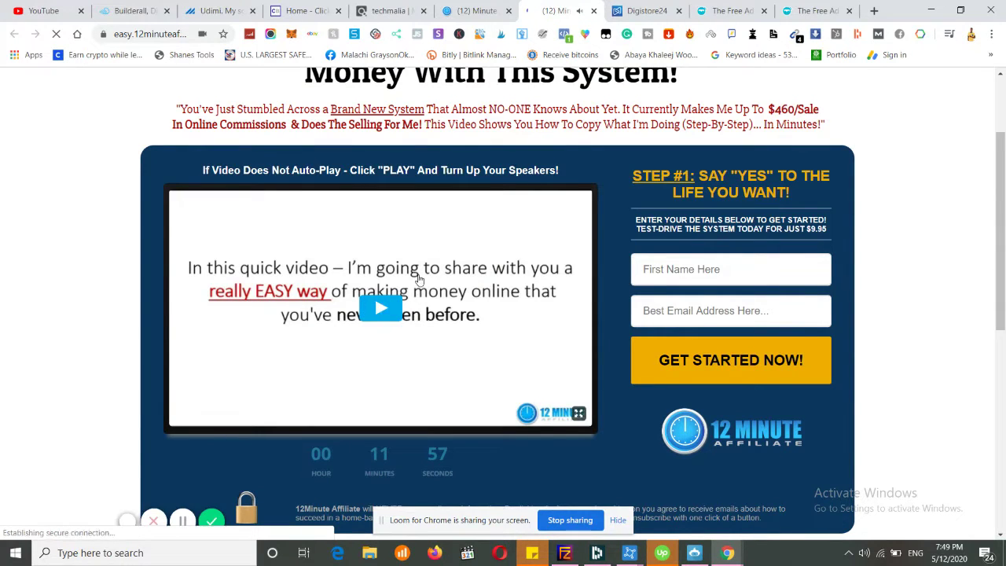
# Step: Examine the Pizza System sales page, including its headline, video area and sign-up form
pyautogui.click(682, 313)
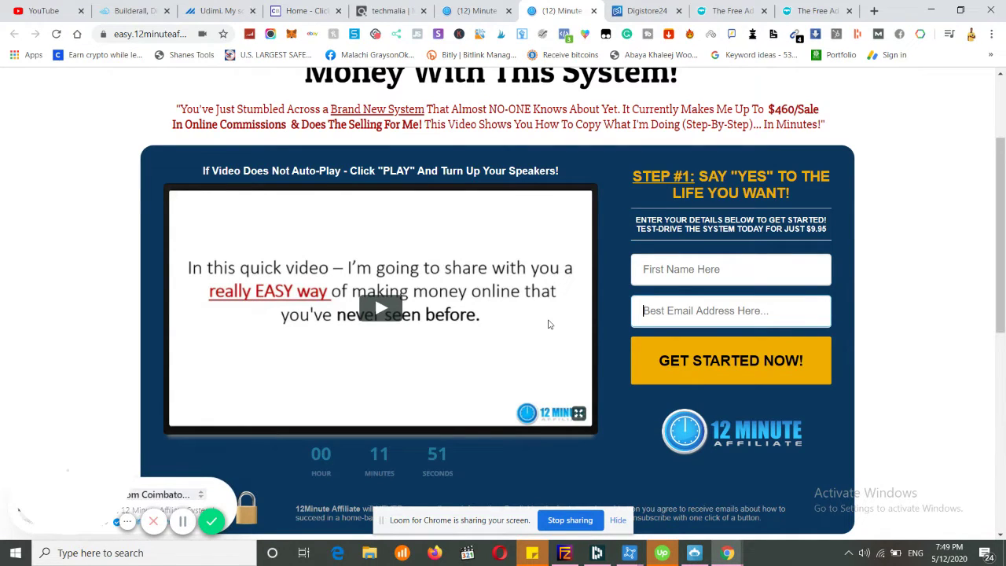
pyautogui.scroll(-2, 528, 303)
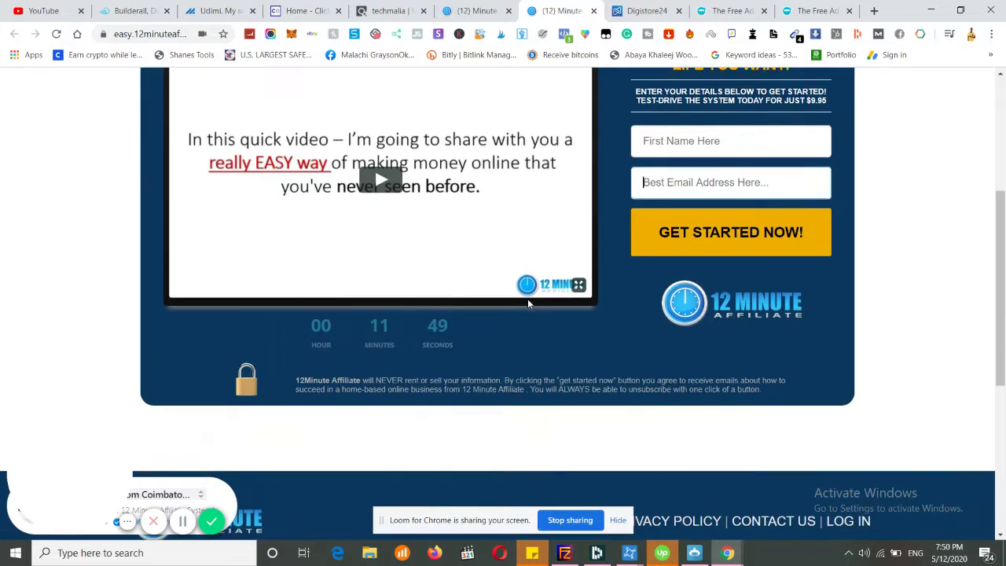
pyautogui.scroll(3, 528, 304)
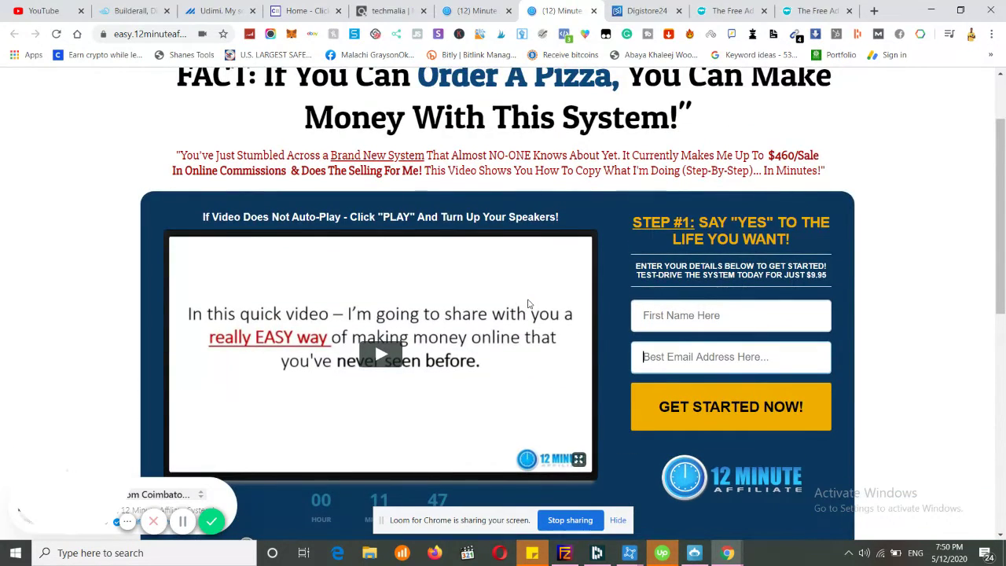
pyautogui.scroll(1, 499, 219)
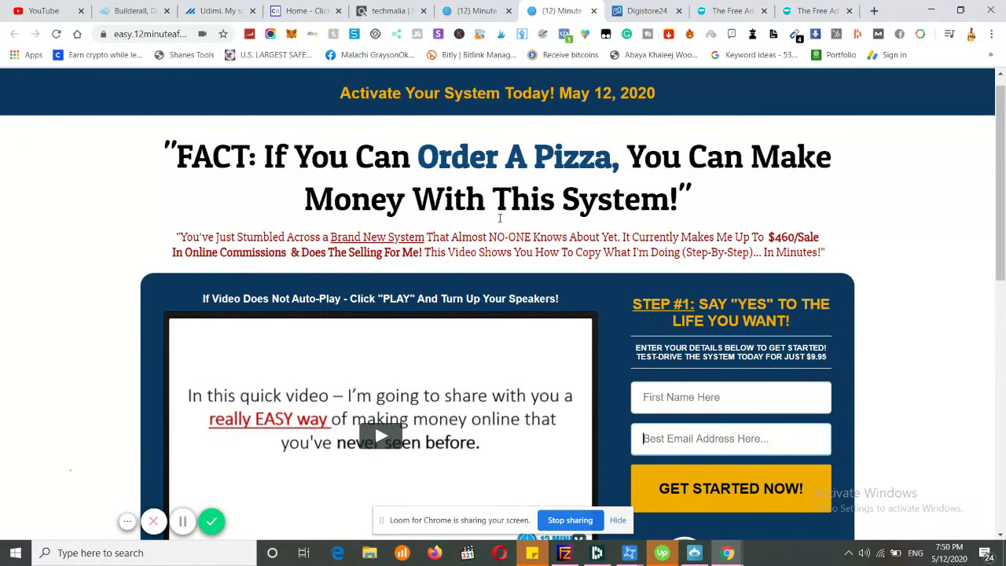
pyautogui.scroll(-1, 500, 218)
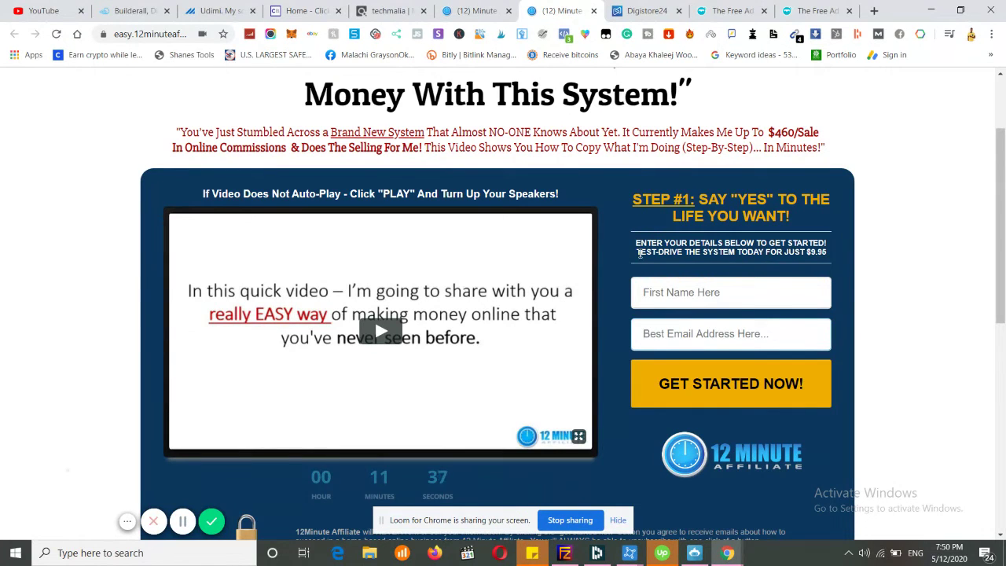
pyautogui.scroll(1, 605, 206)
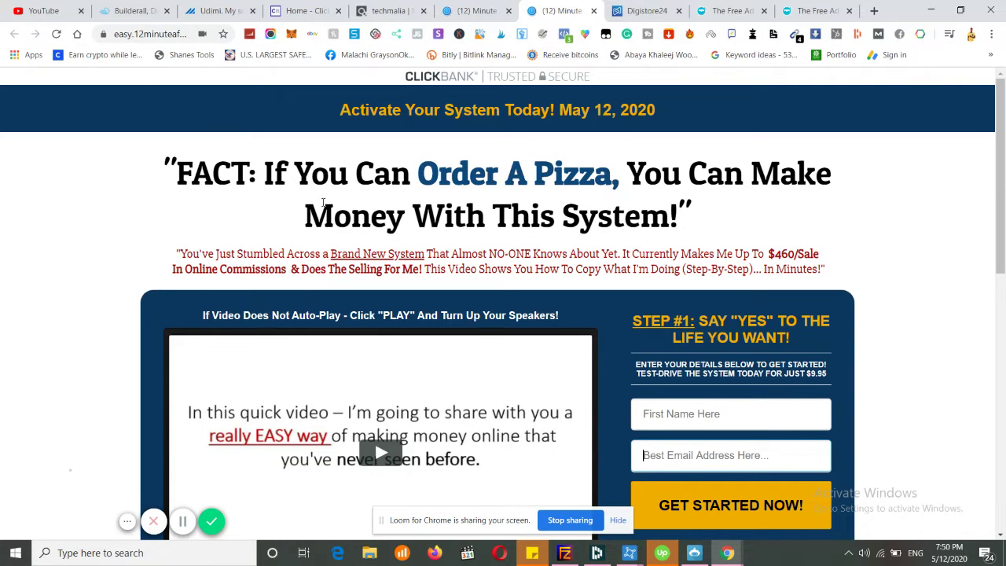
# Step: Switch to the already open Builderall website
pyautogui.click(134, 10)
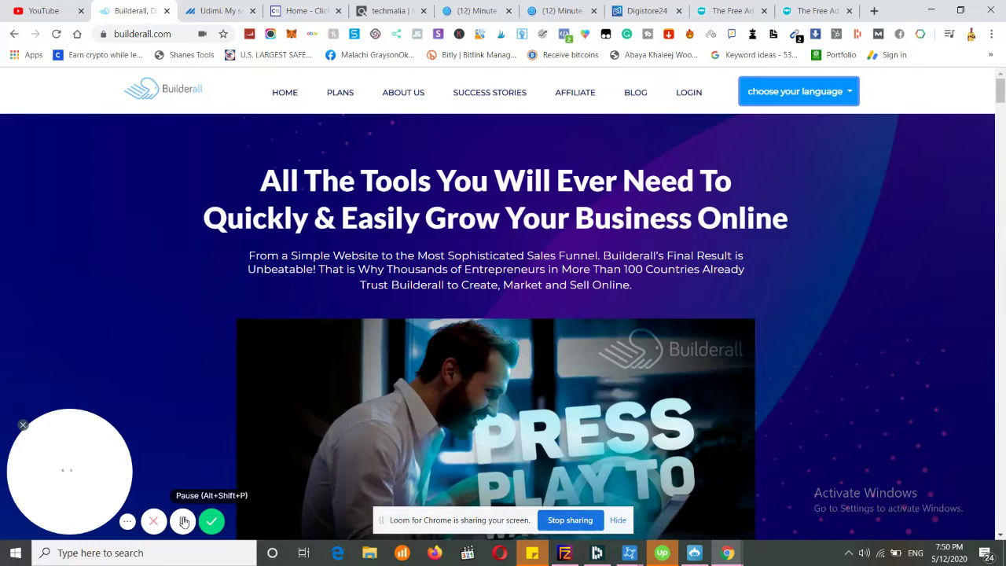
pyautogui.click(184, 521)
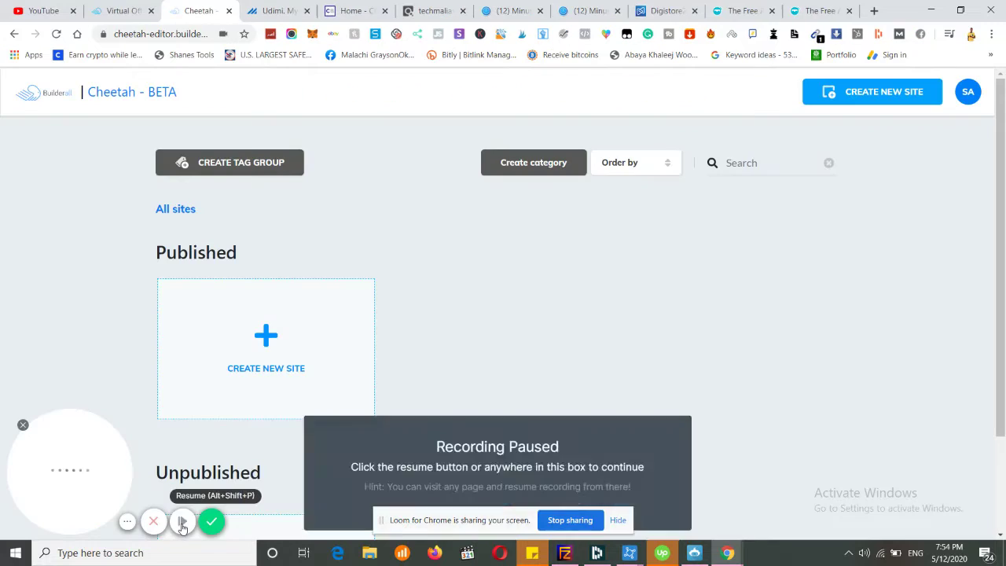
pyautogui.click(181, 522)
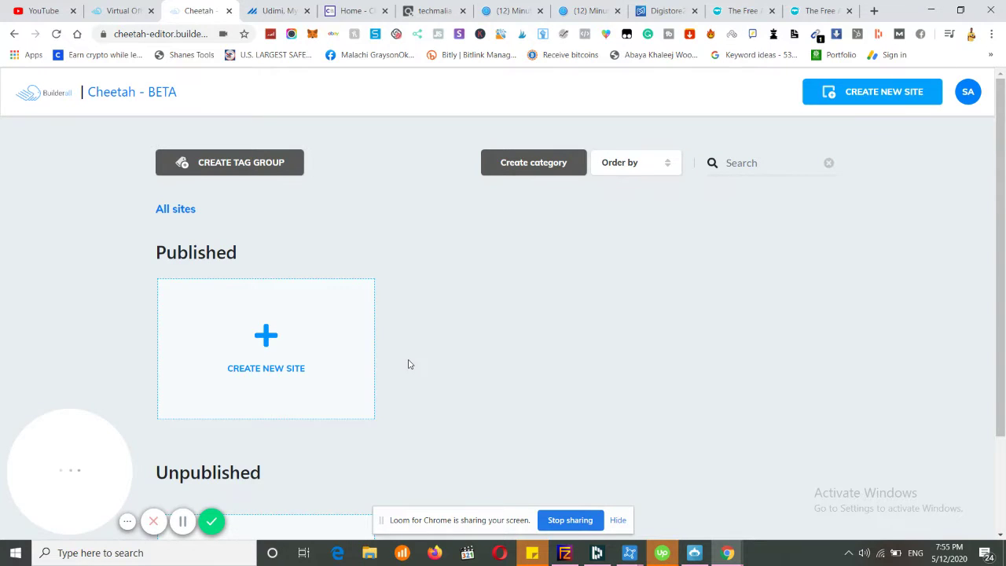
# Step: Start a new Cheetah site titled "12min" and choose to build it from a template
pyautogui.click(315, 345)
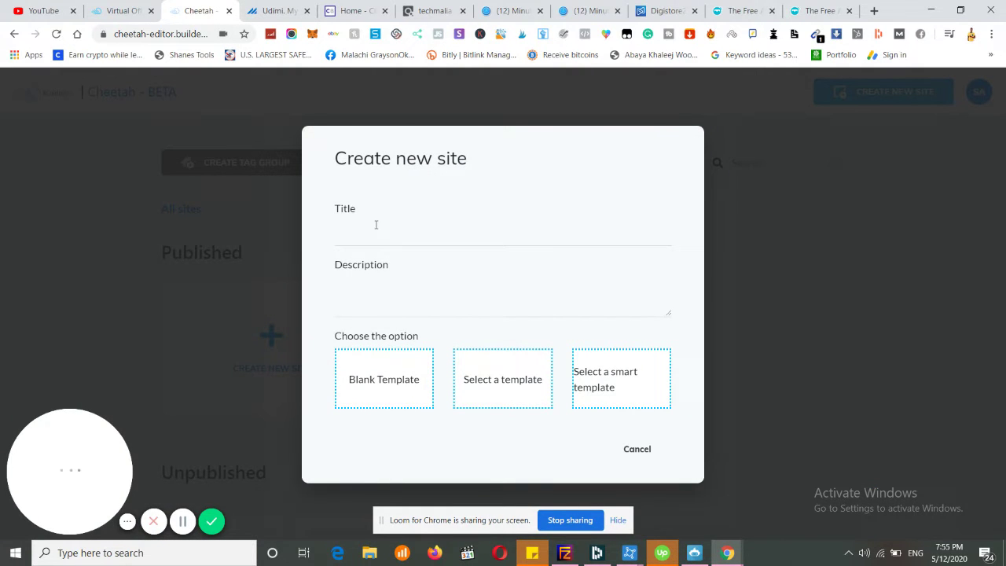
pyautogui.click(375, 225)
pyautogui.write('12min')
pyautogui.click(524, 375)
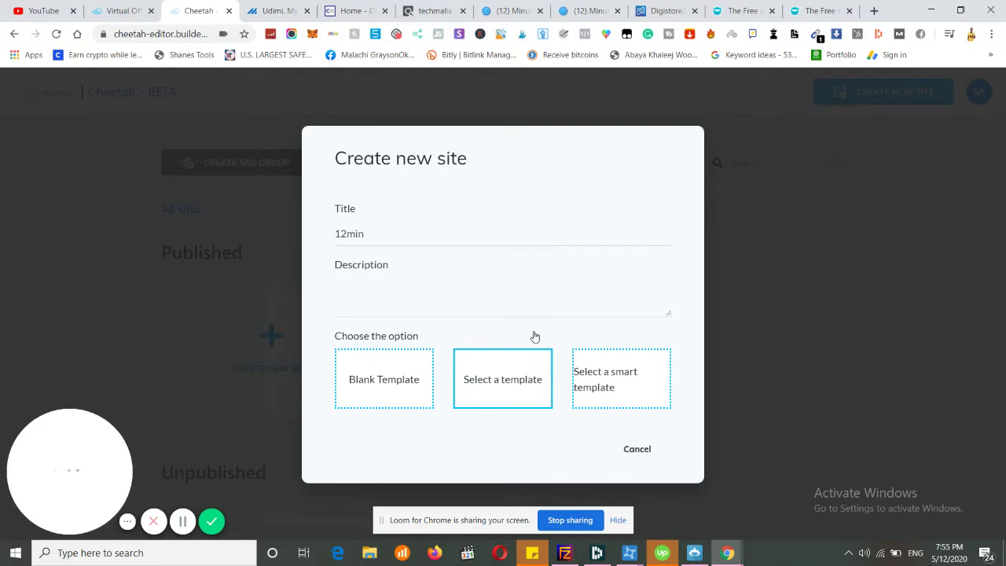
pyautogui.click(534, 338)
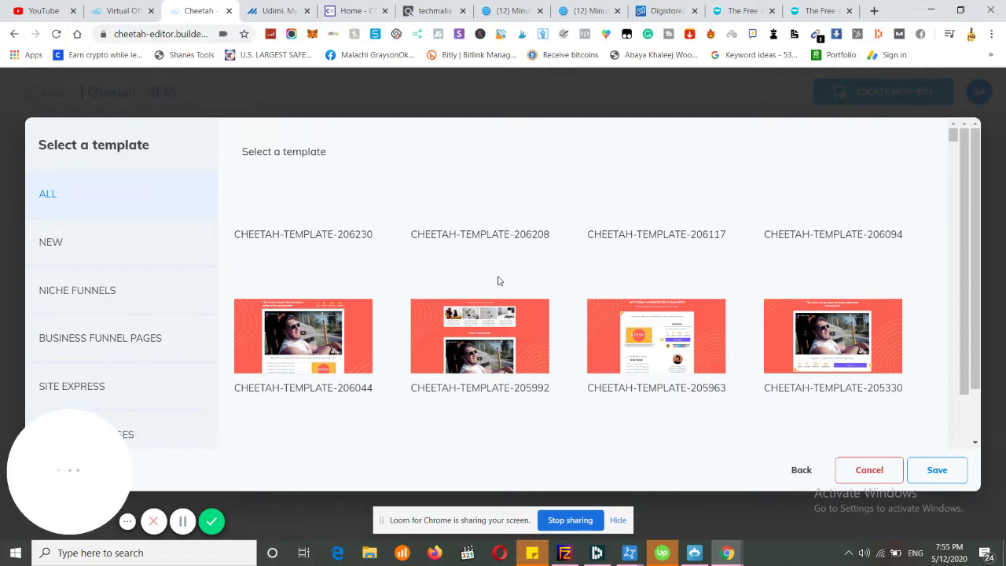
# Step: Find CHEETAH-TEMPLATE-179302 among all templates, select it and save the new site with it
pyautogui.scroll(-2, 497, 280)
pyautogui.scroll(2, 498, 281)
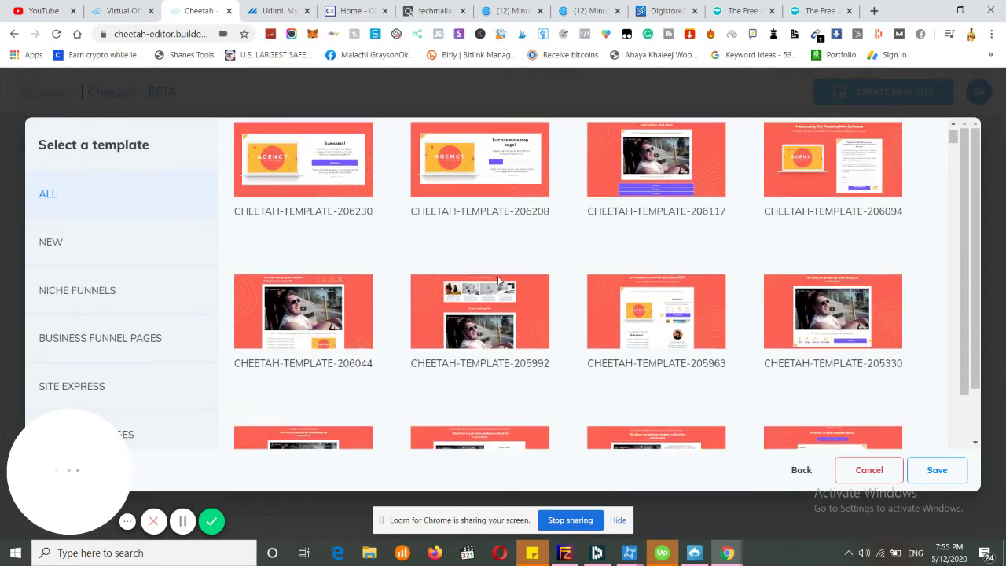
pyautogui.scroll(1, 498, 281)
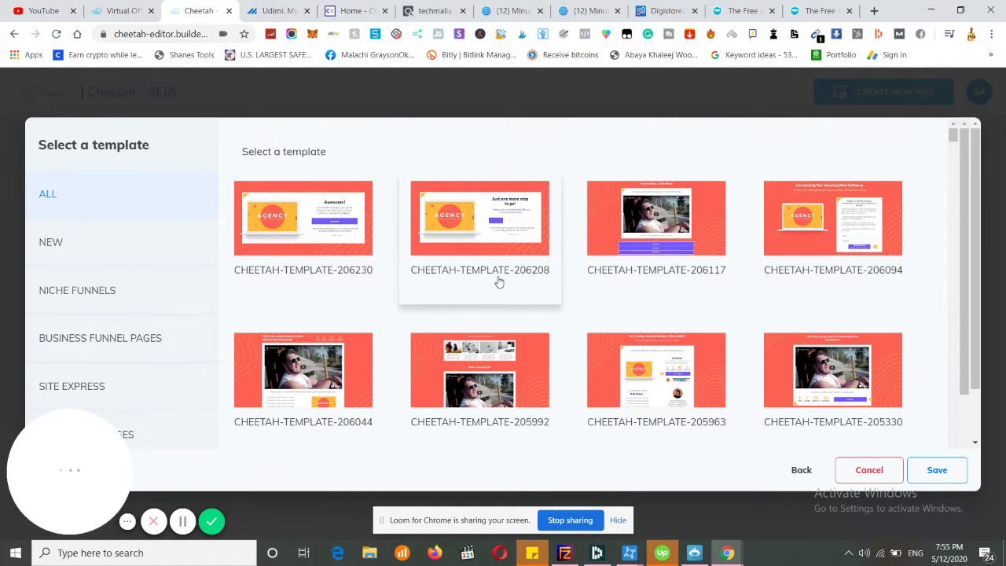
pyautogui.scroll(-4, 526, 333)
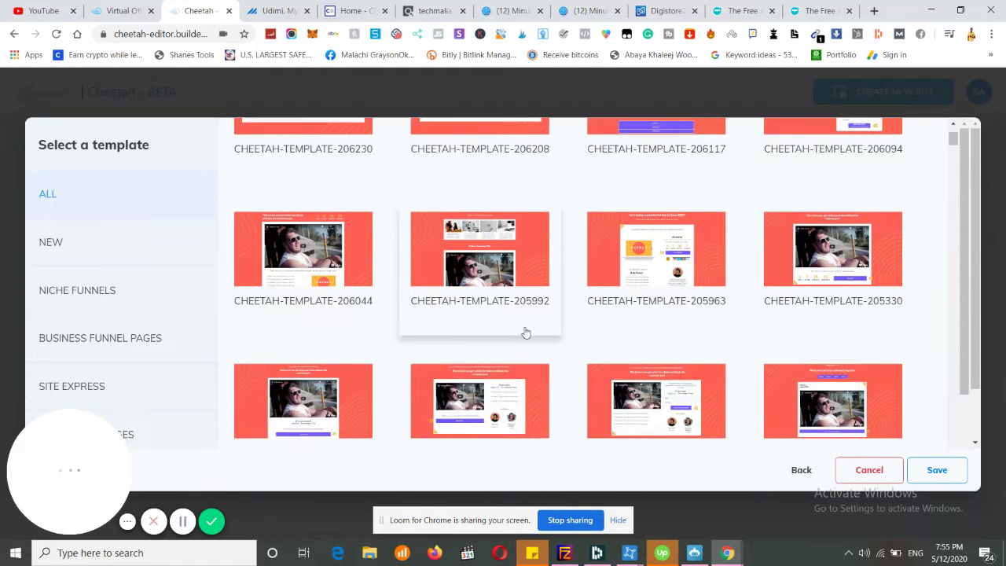
pyautogui.scroll(-3, 526, 333)
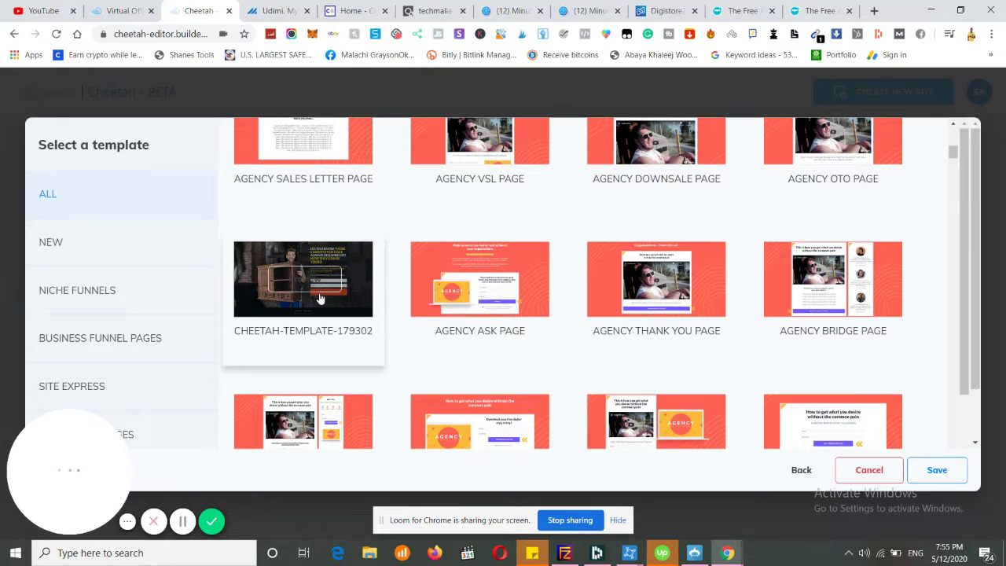
pyautogui.moveTo(318, 285)
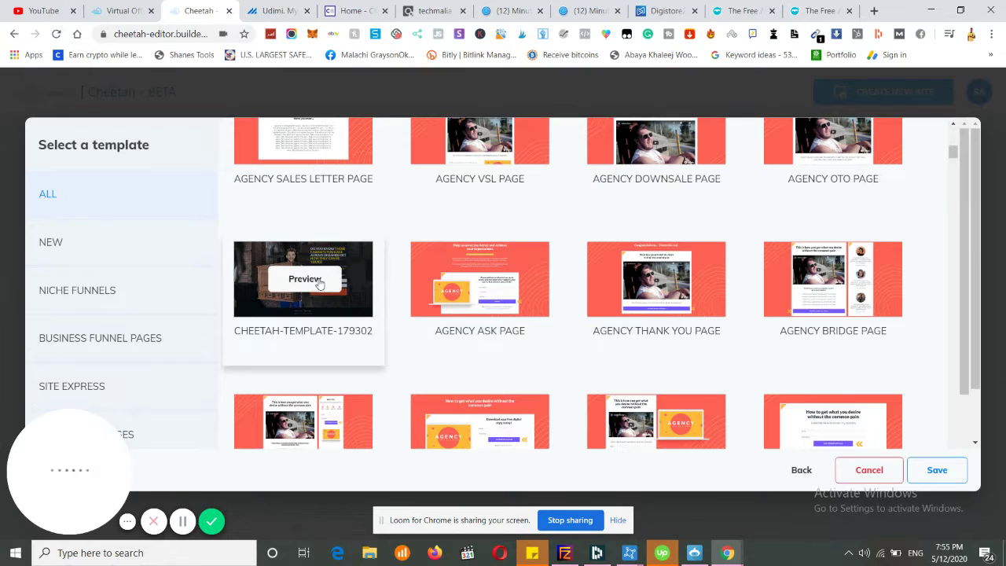
pyautogui.click(314, 333)
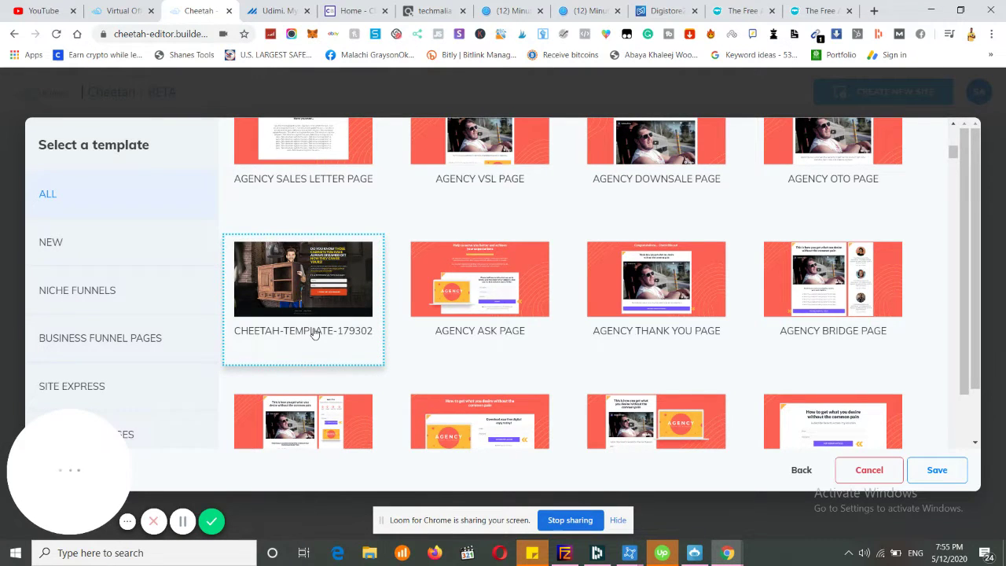
pyautogui.click(931, 470)
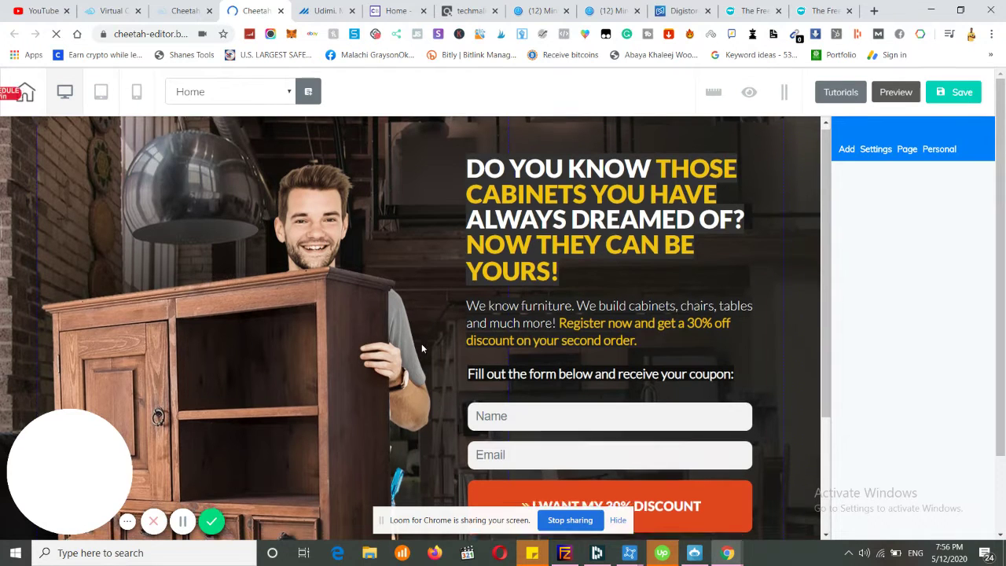
# Step: Open the page's main headline about dream cabinets for text editing with all its text selected
pyautogui.scroll(-2, 422, 348)
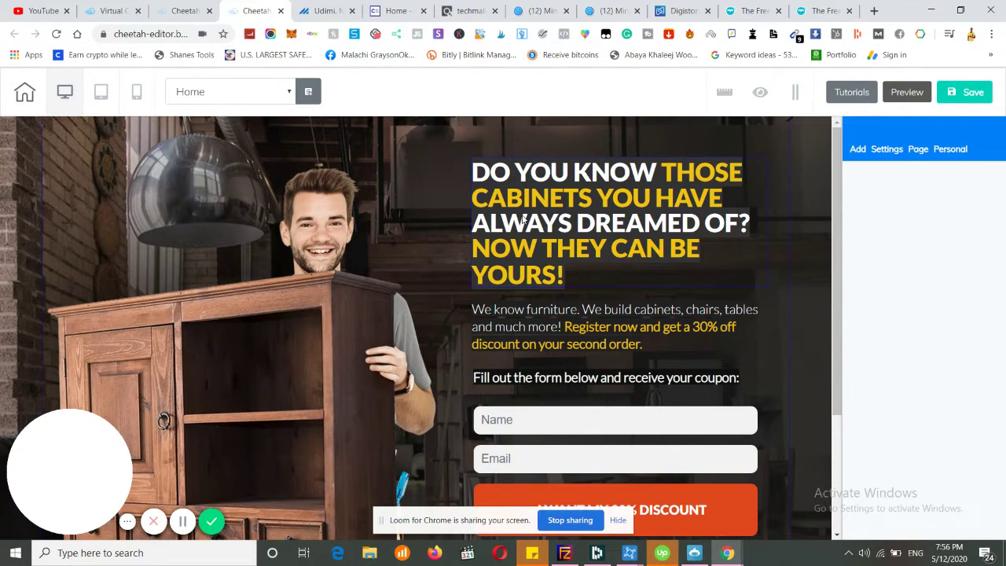
pyautogui.click(523, 221)
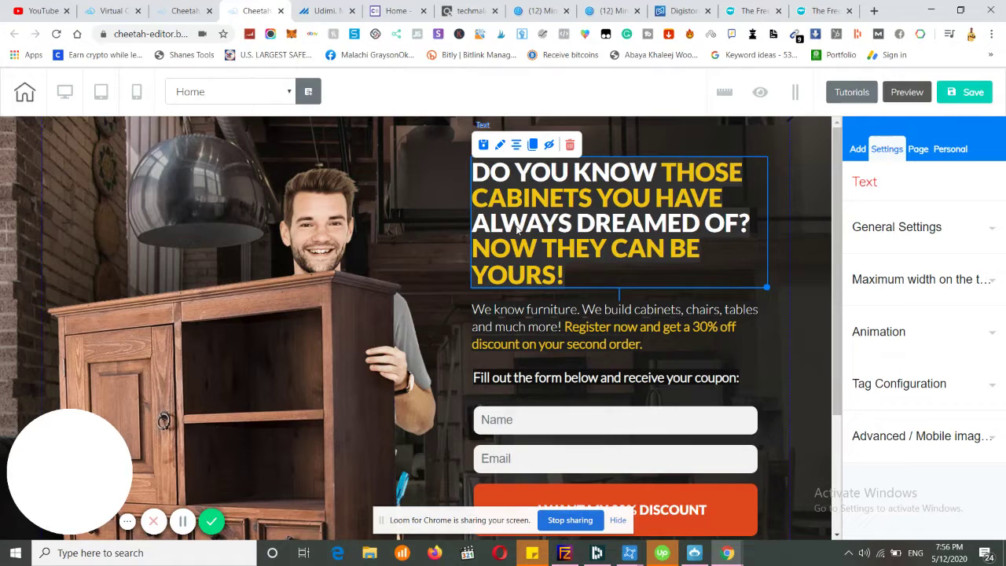
pyautogui.doubleClick(595, 230)
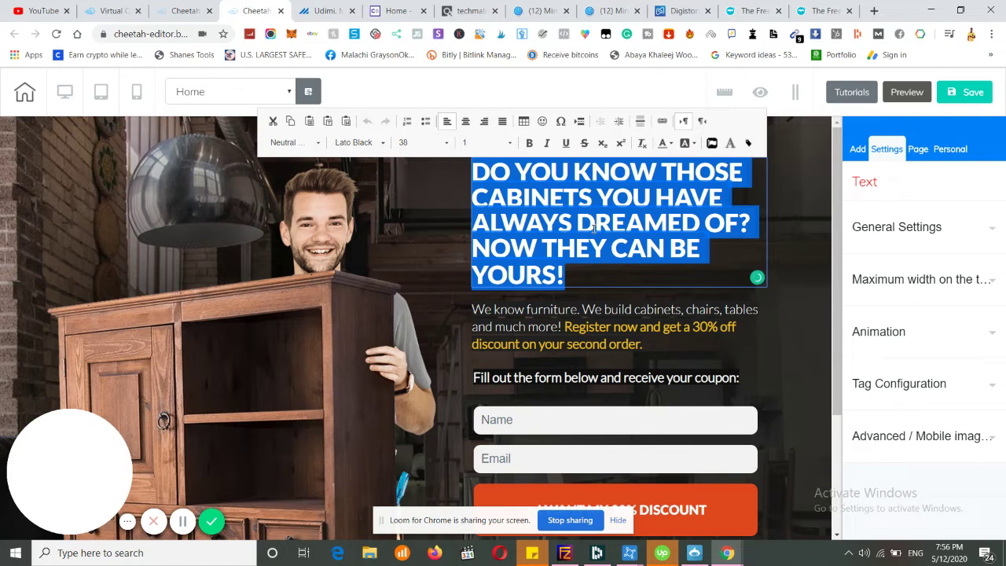
pyautogui.write('How to make money with')
pyautogui.write('affialt')
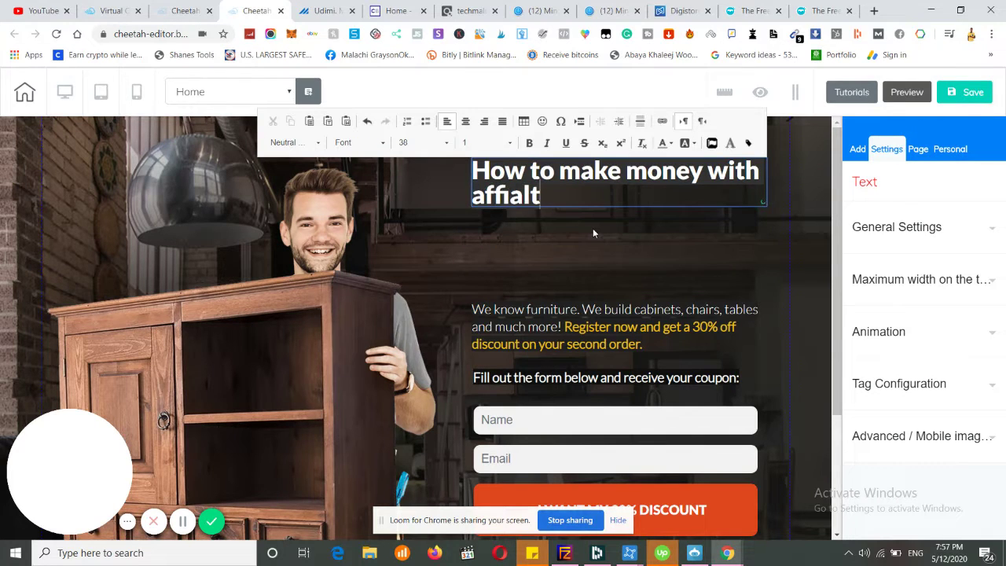
pyautogui.write('e')
pyautogui.press('BackSpace')
pyautogui.press('BackSpace')
pyautogui.press('BackSpace')
pyautogui.press('BackSpace')
pyautogui.press('BackSpace')
pyautogui.press('BackSpace')
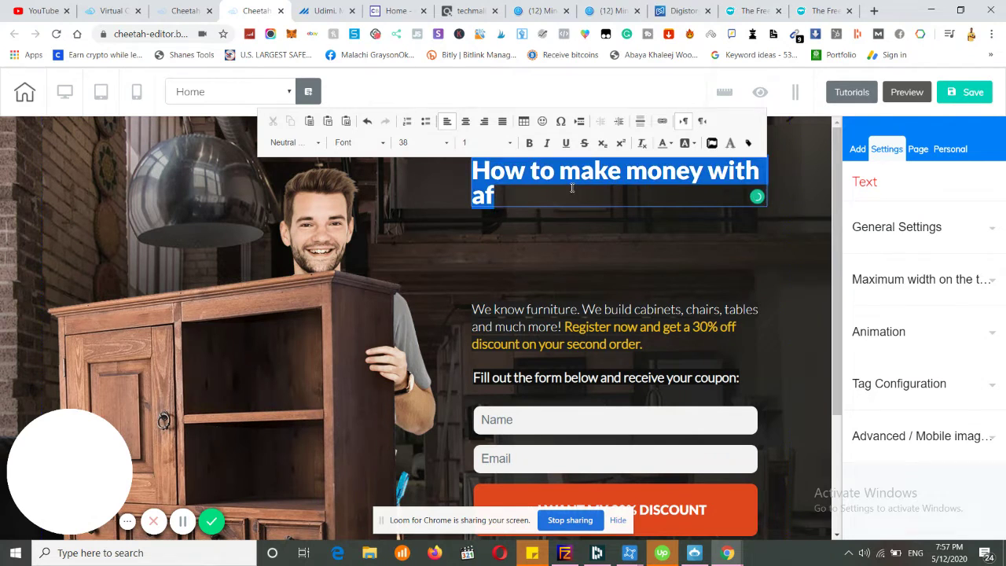
# Step: Replace the whole headline text with "How to make 100-1000$ a day"
pyautogui.tripleClick(572, 188)
pyautogui.write('How to make 100-1000$ a day')
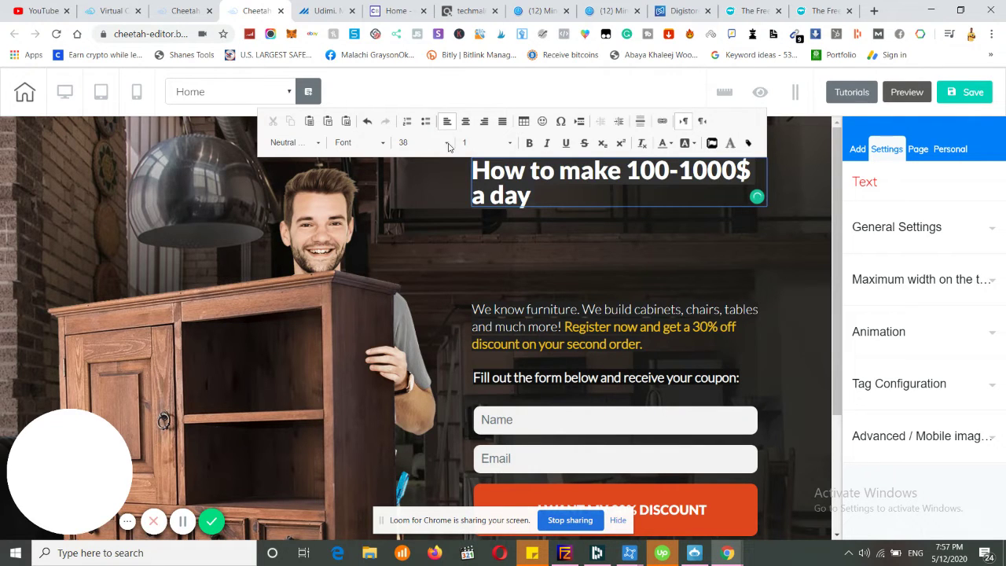
# Step: Set the font size of the entire headline to 26
pyautogui.hotkey('ctrl', 'a')
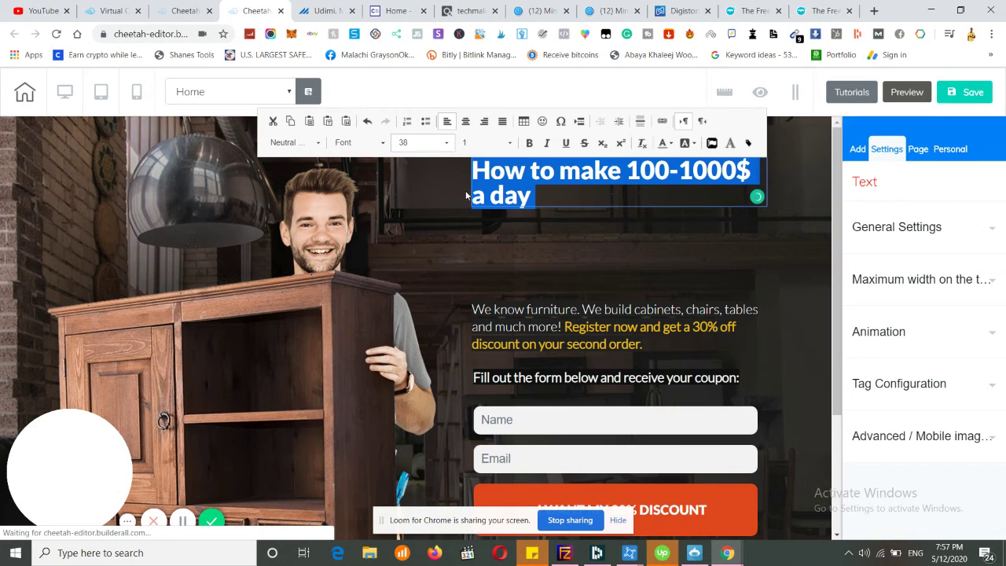
pyautogui.click(445, 143)
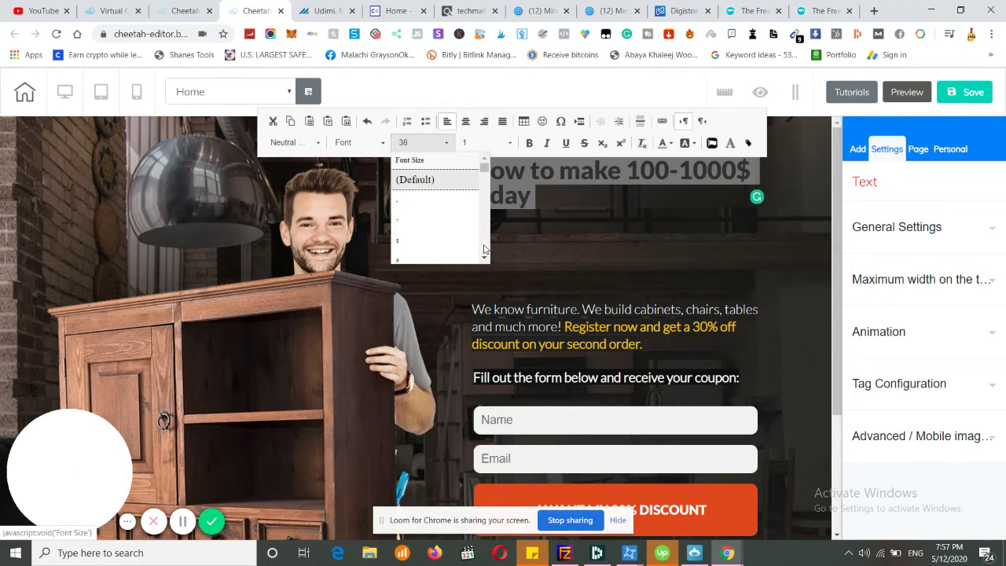
pyautogui.scroll(-2, 485, 250)
pyautogui.scroll(-3, 484, 250)
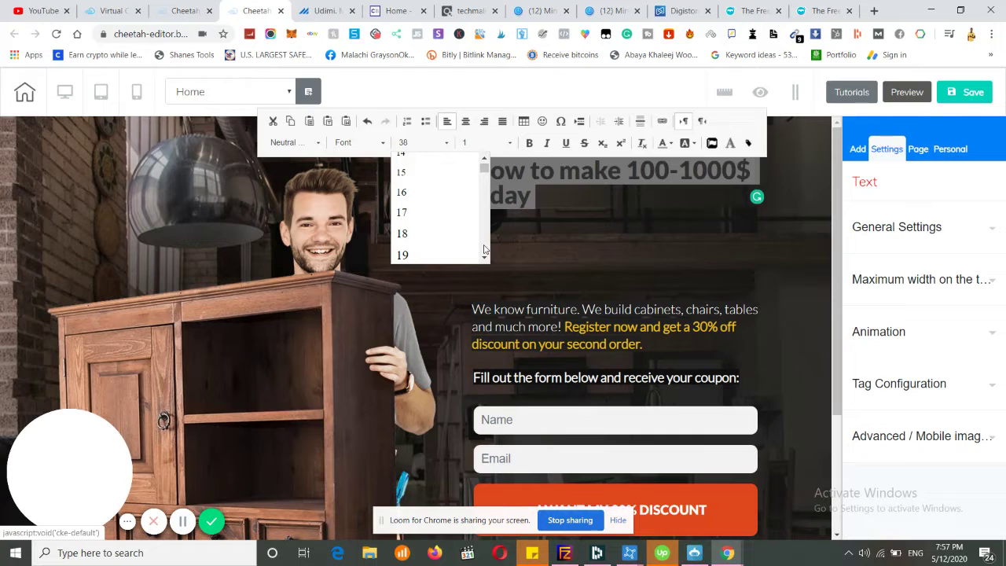
pyautogui.scroll(-2, 484, 250)
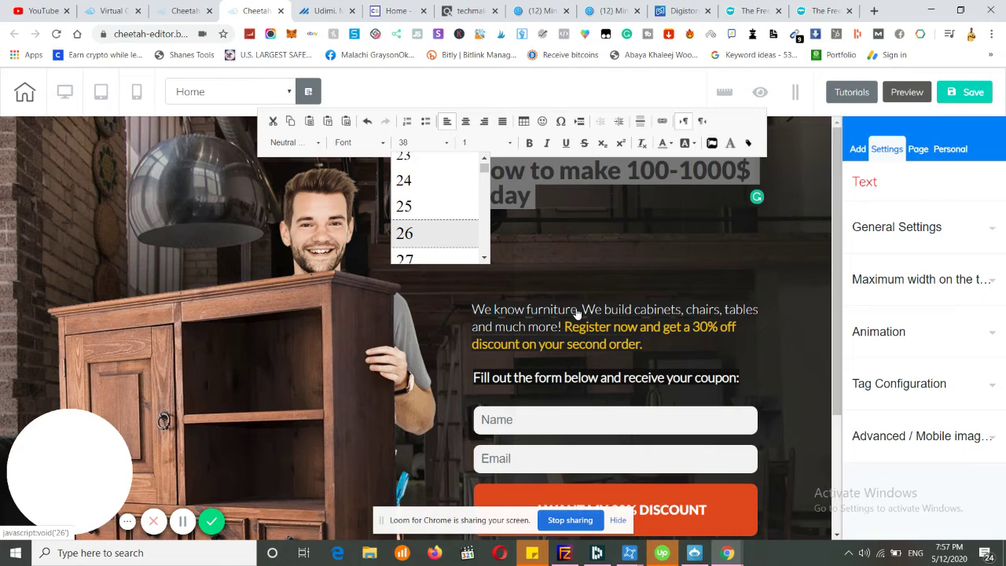
pyautogui.press('Return')
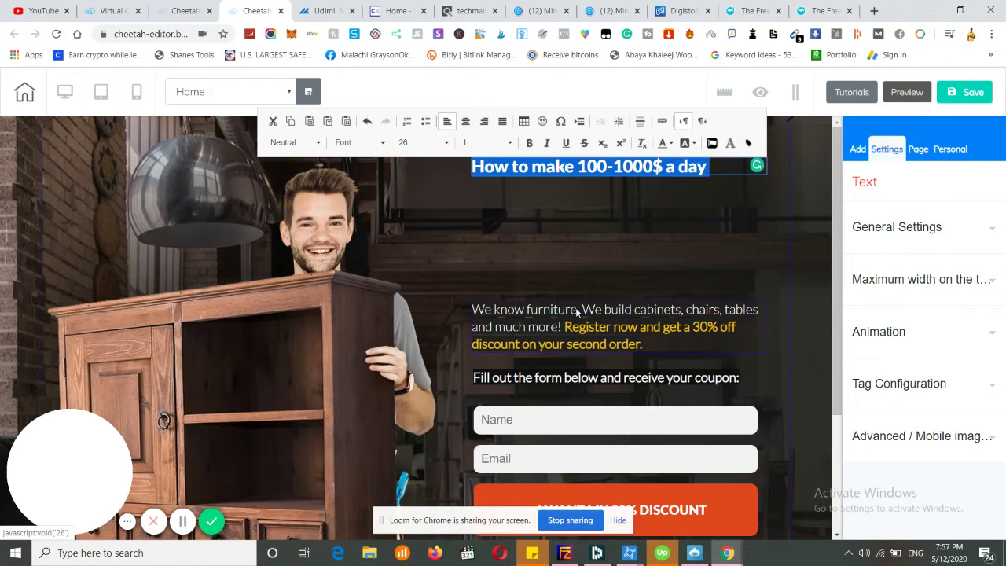
# Step: Set the font size of the entire "How to make 100-1000$ a day" headline to 70
pyautogui.click(444, 144)
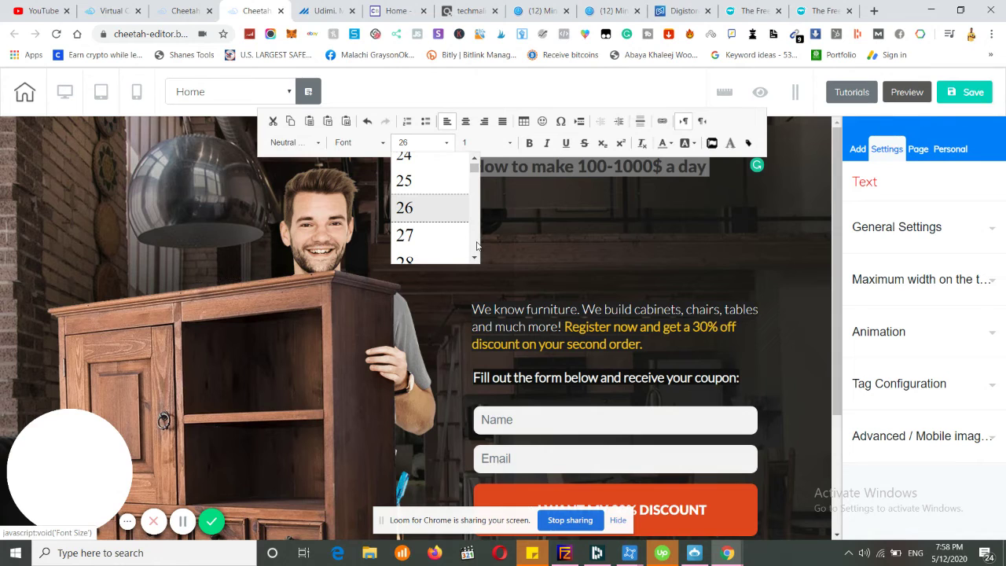
pyautogui.scroll(-10, 477, 246)
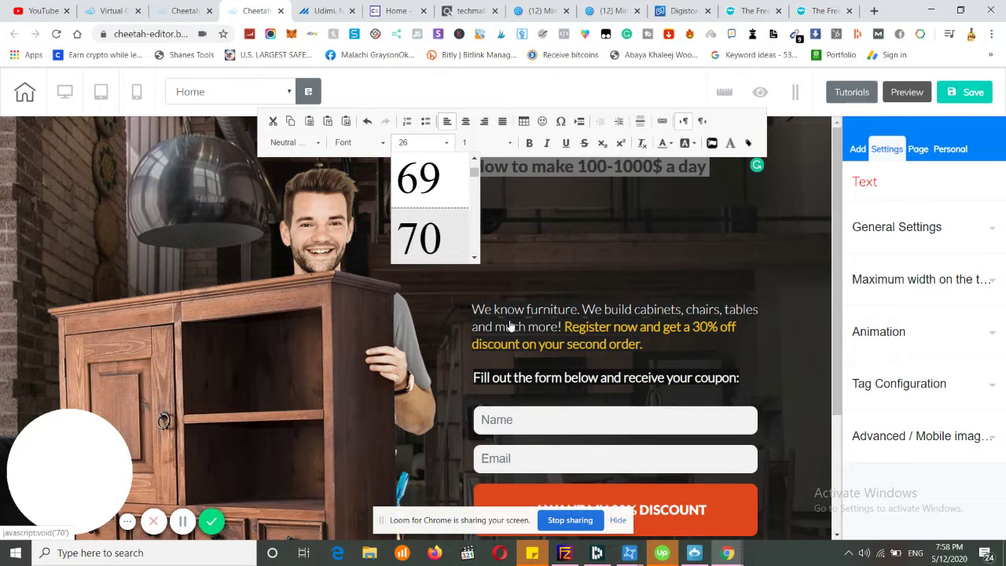
pyautogui.press('Return')
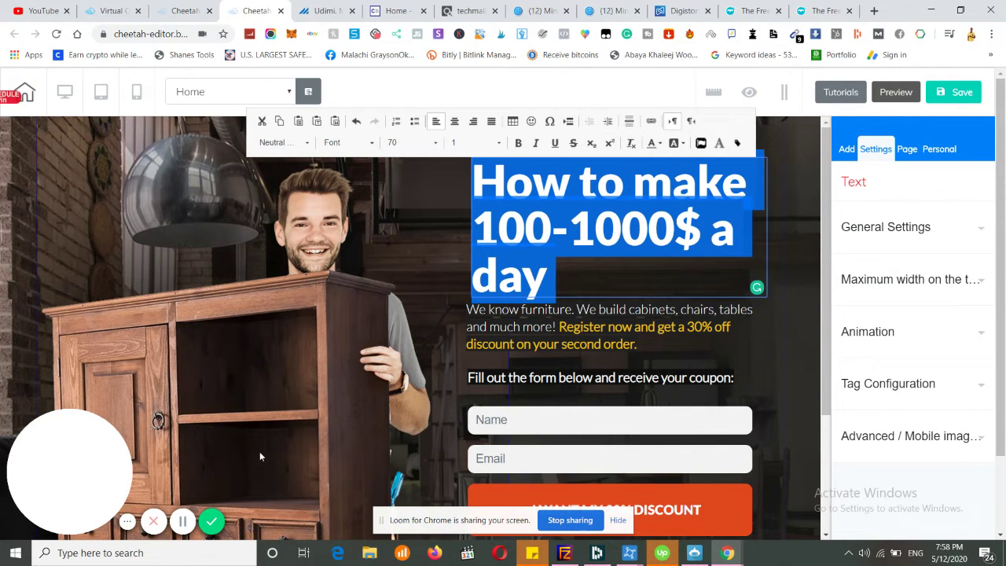
pyautogui.click(182, 521)
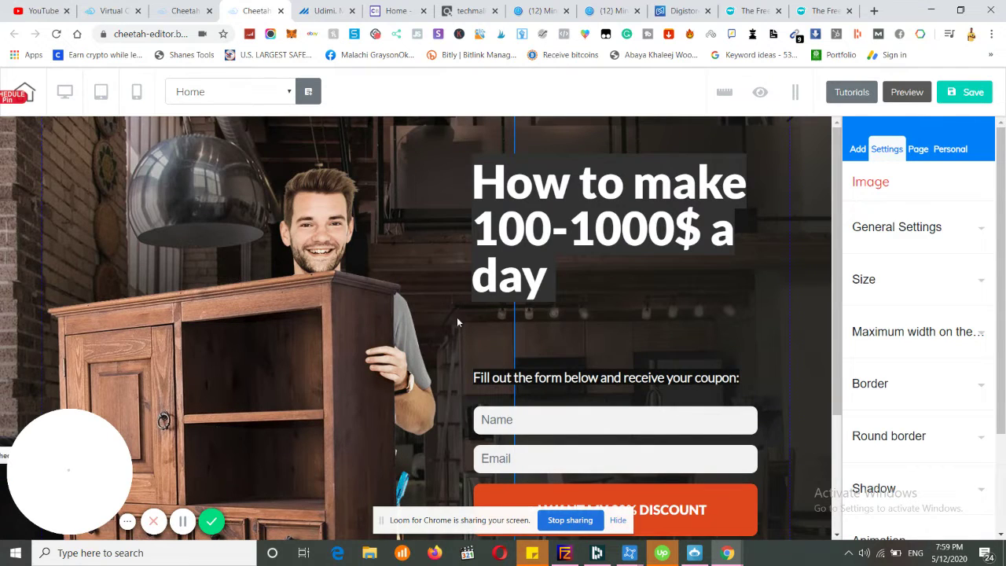
# Step: Switch to the browser tab with the ClickBank marketplace and load aweber.com in it
pyautogui.scroll(-1, 503, 312)
pyautogui.scroll(-2, 503, 312)
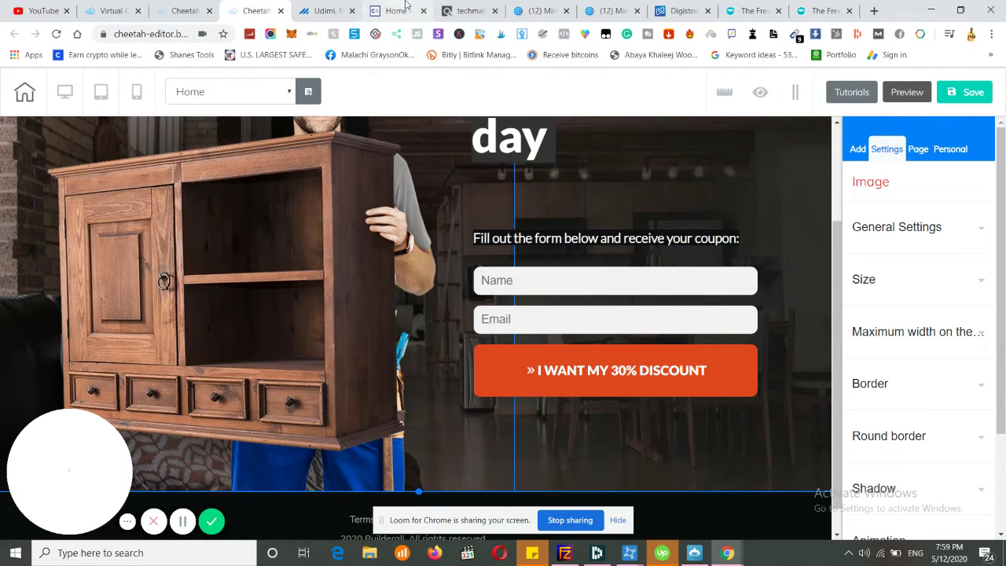
pyautogui.click(478, 6)
pyautogui.click(162, 33)
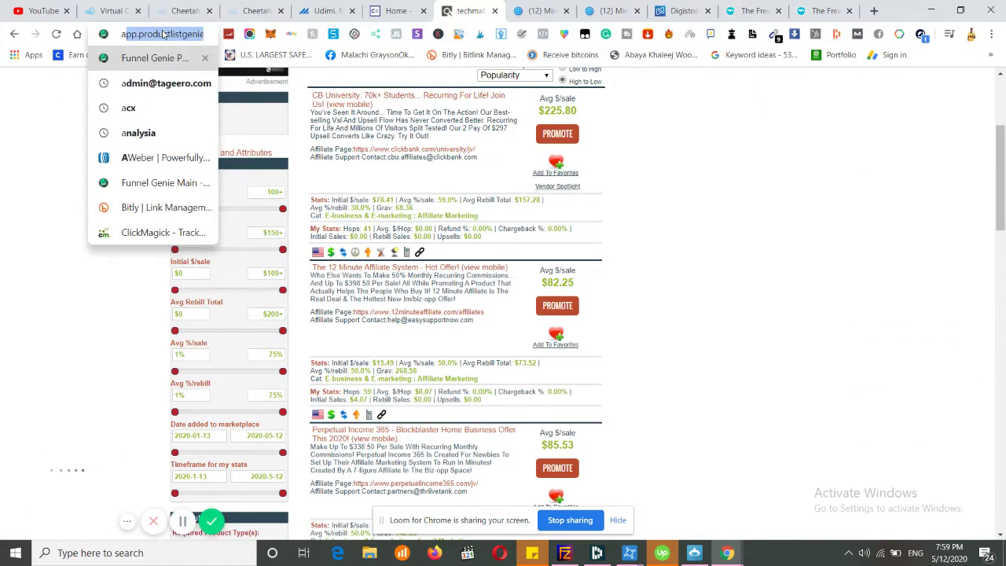
pyautogui.write('aweber.com')
pyautogui.press('Return')
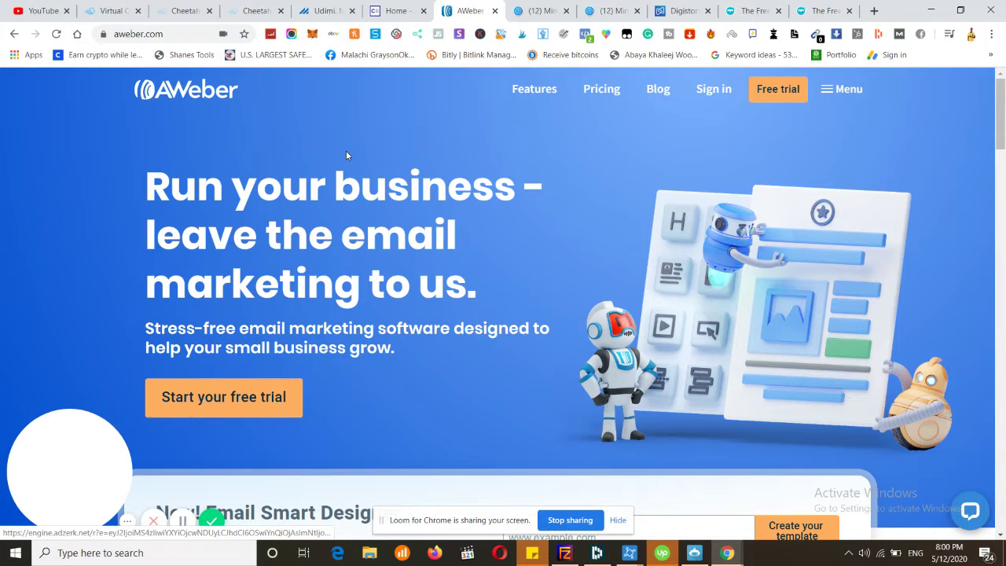
# Step: Return to the Cheetah editor and save the edited page
pyautogui.click(253, 11)
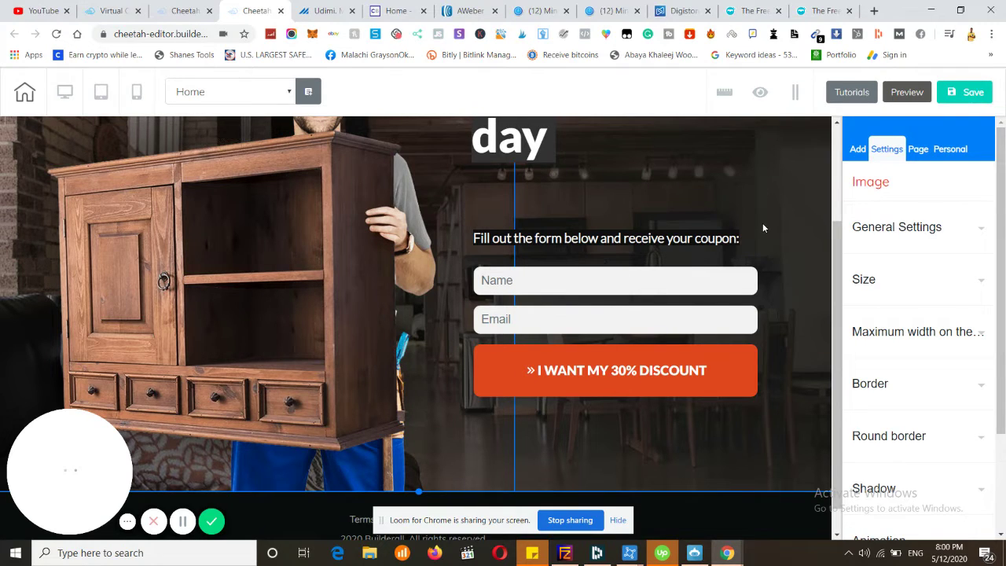
pyautogui.press('F5')
pyautogui.hotkey('ctrl', 's')
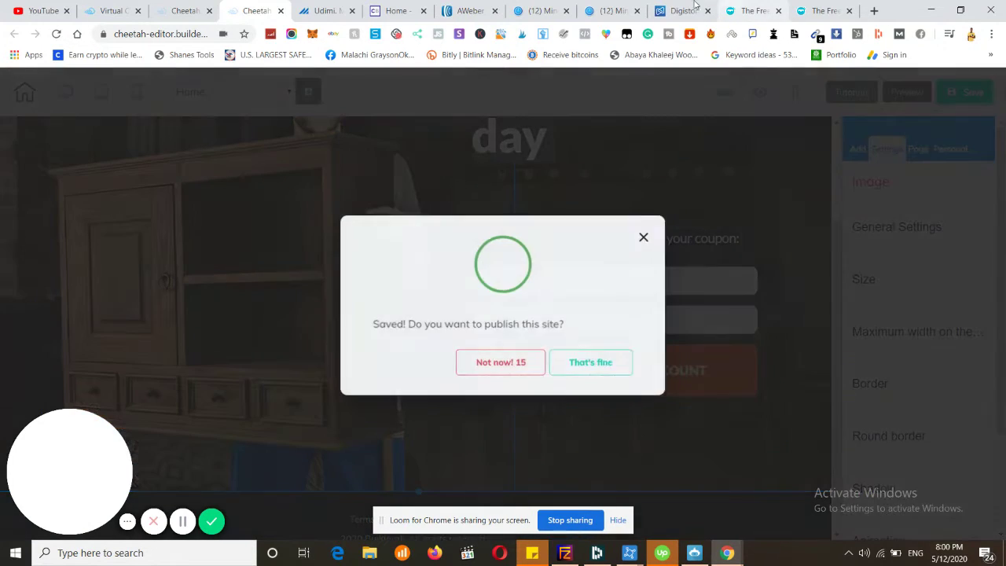
# Step: Switch to the Digistore24 website and look over its home page
pyautogui.click(682, 8)
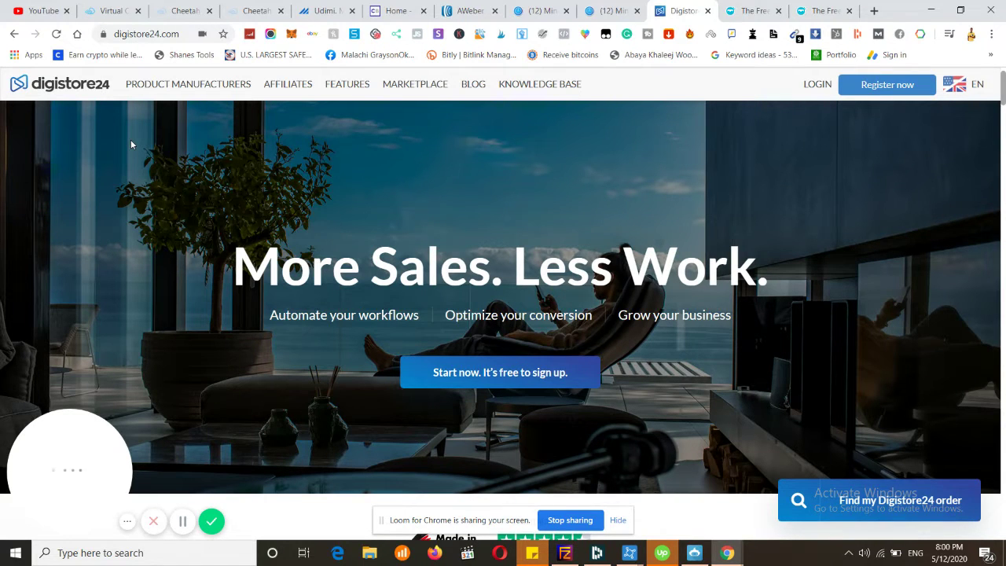
pyautogui.scroll(-2, 250, 210)
pyautogui.scroll(-2, 251, 216)
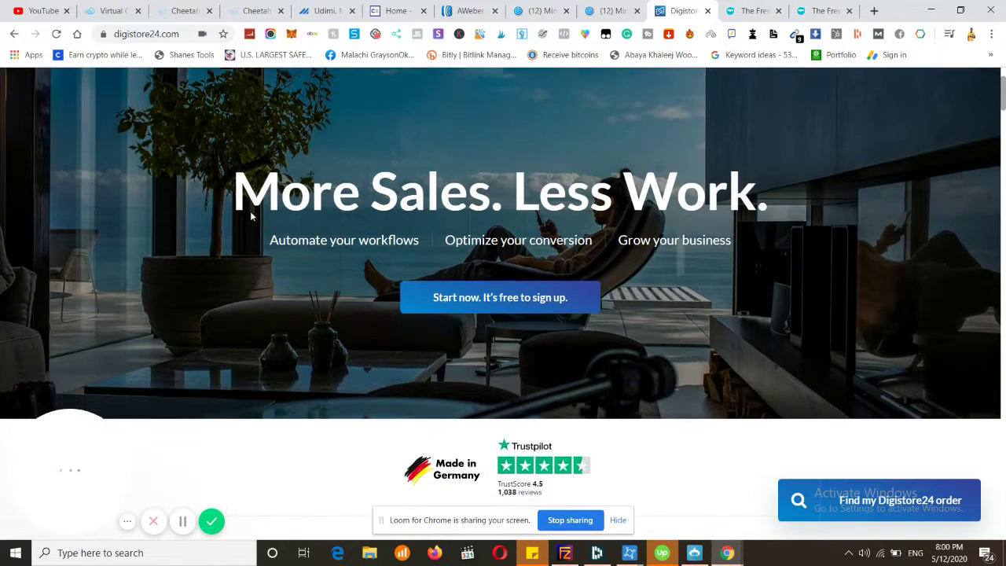
pyautogui.scroll(1, 252, 217)
pyautogui.scroll(2, 250, 211)
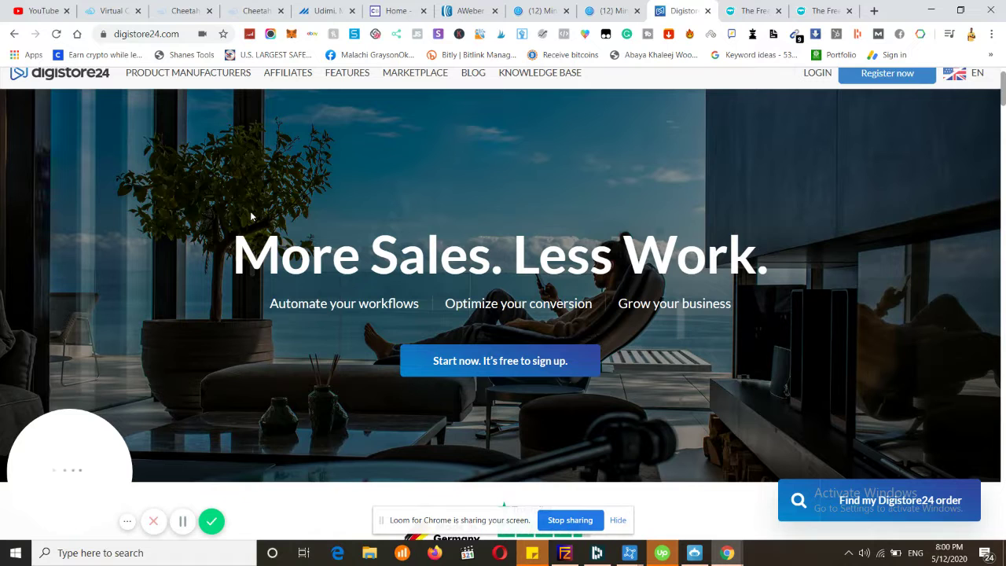
pyautogui.scroll(-2, 251, 214)
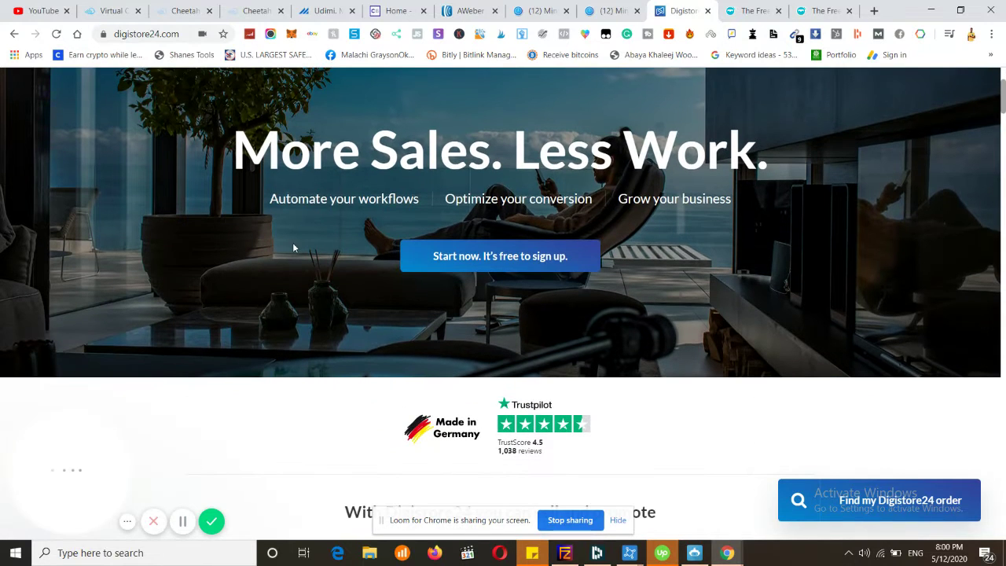
pyautogui.scroll(2, 293, 247)
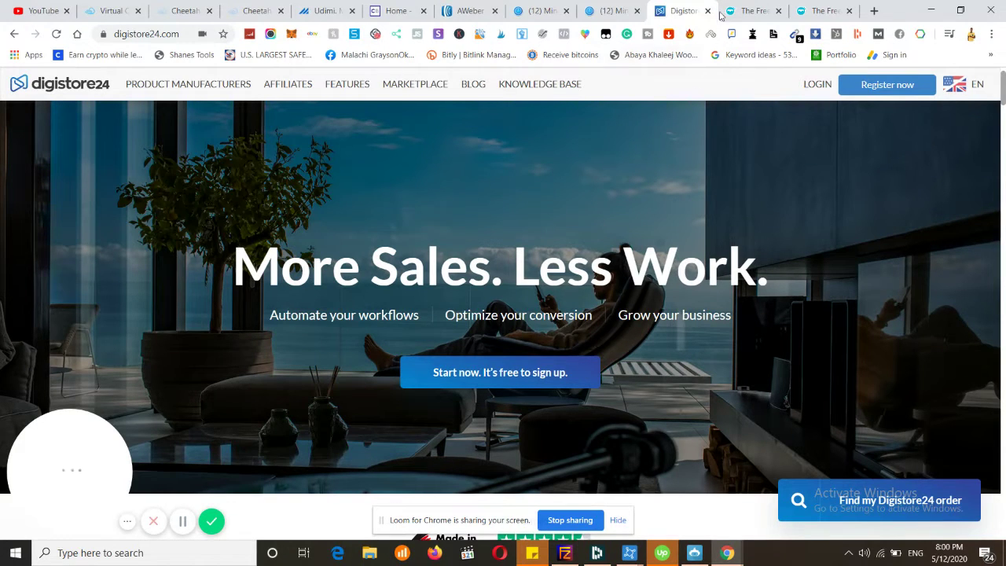
# Step: Switch to The Free Ad Forum and review its ad categories and premium listings
pyautogui.hotkey('ctrl', 'Tab')
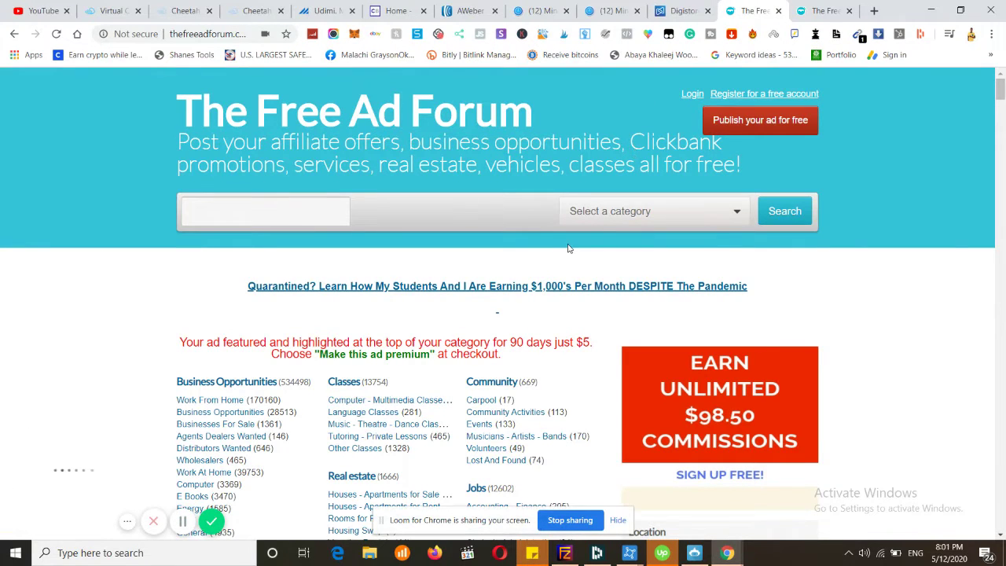
pyautogui.scroll(-4, 569, 249)
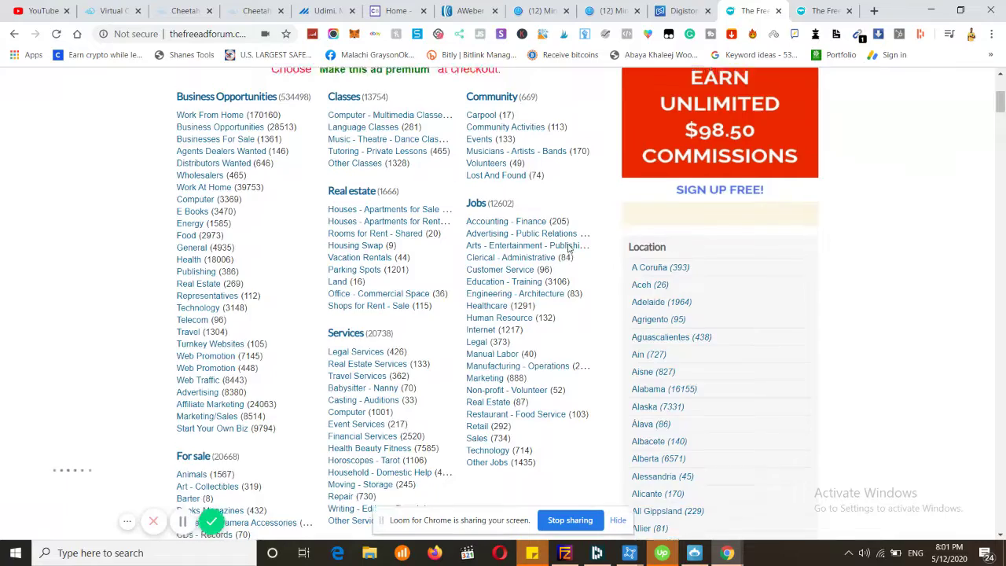
pyautogui.scroll(2, 569, 248)
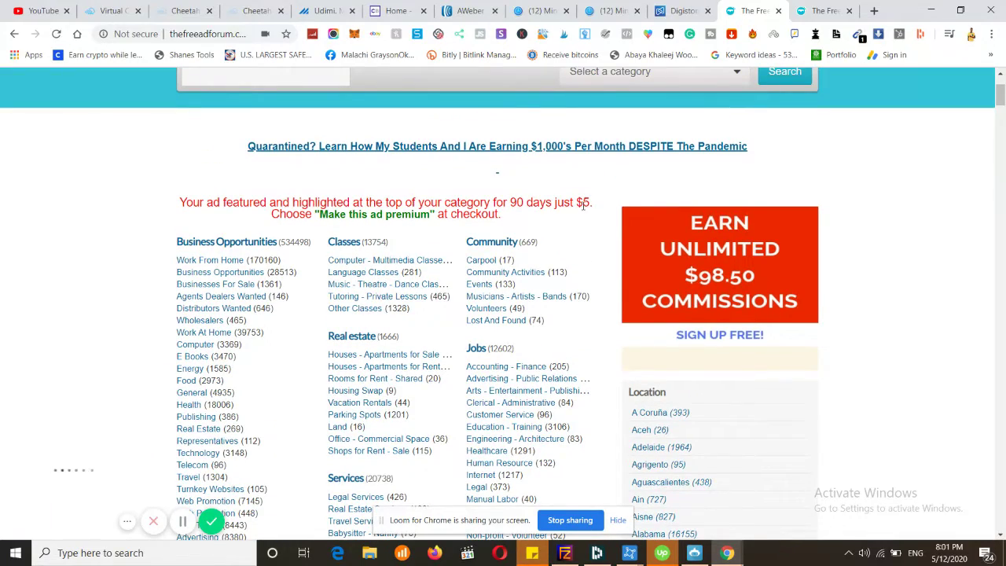
pyautogui.scroll(-12, 517, 239)
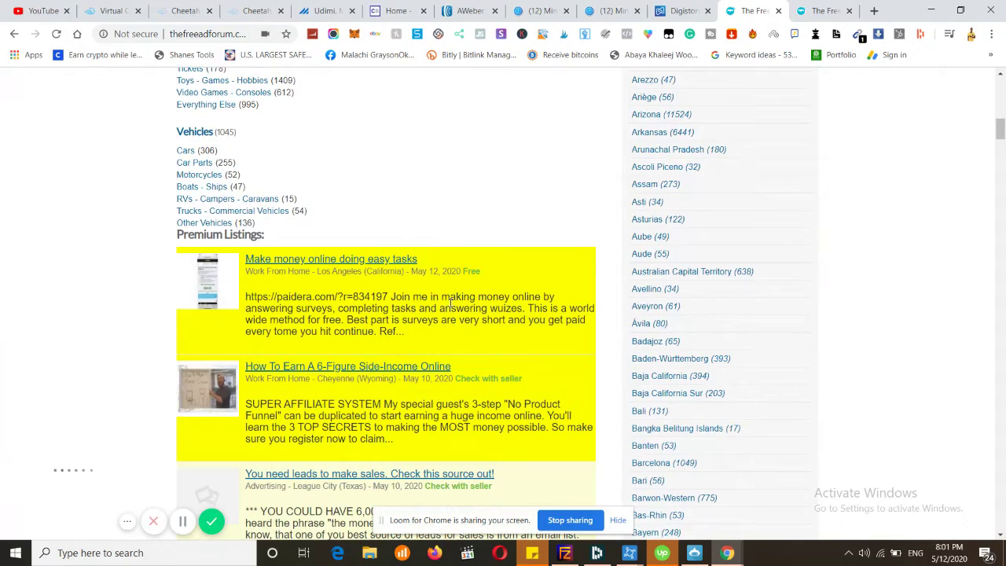
pyautogui.scroll(10, 450, 301)
pyautogui.scroll(-8, 451, 308)
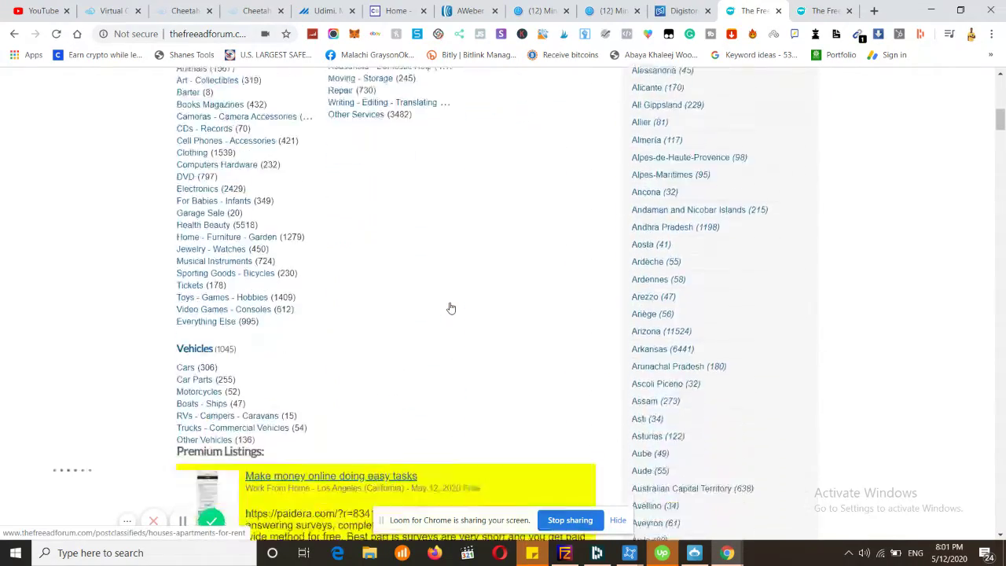
pyautogui.scroll(-4, 451, 308)
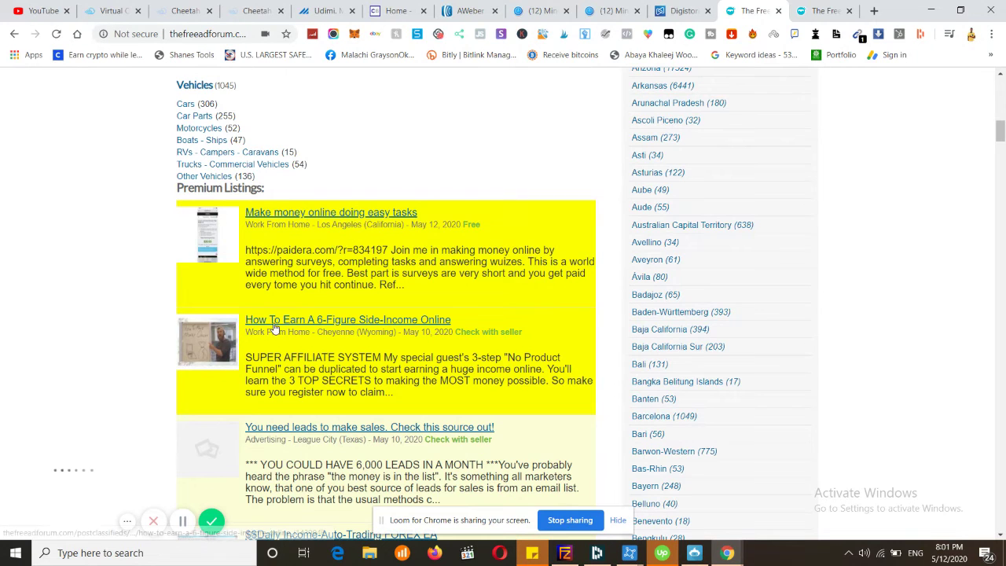
# Step: Open the premium listing "How To Earn A 6-Figure Side-Income Online" in a new tab and examine its ad text
pyautogui.rightClick(322, 327)
pyautogui.click(379, 335)
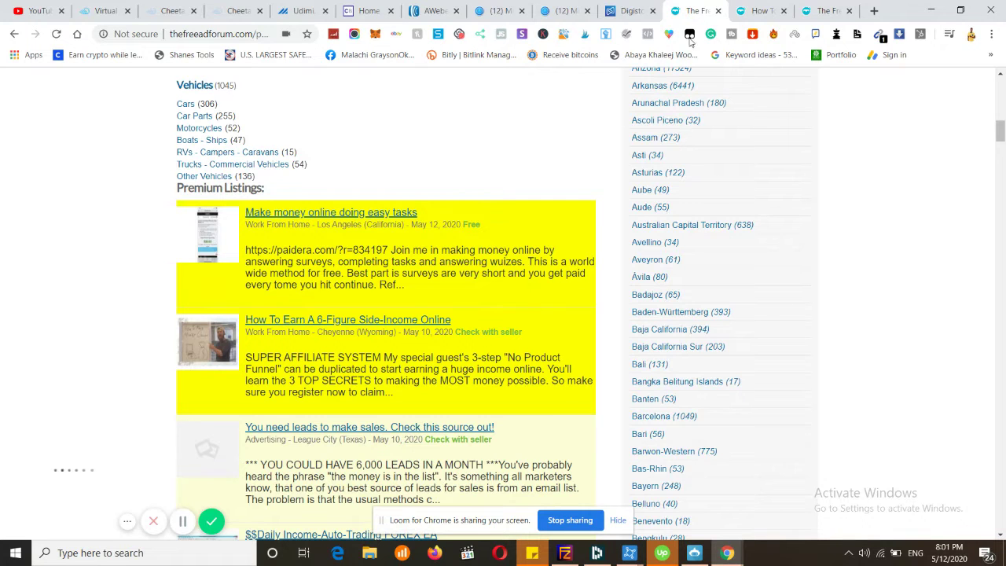
pyautogui.click(761, 9)
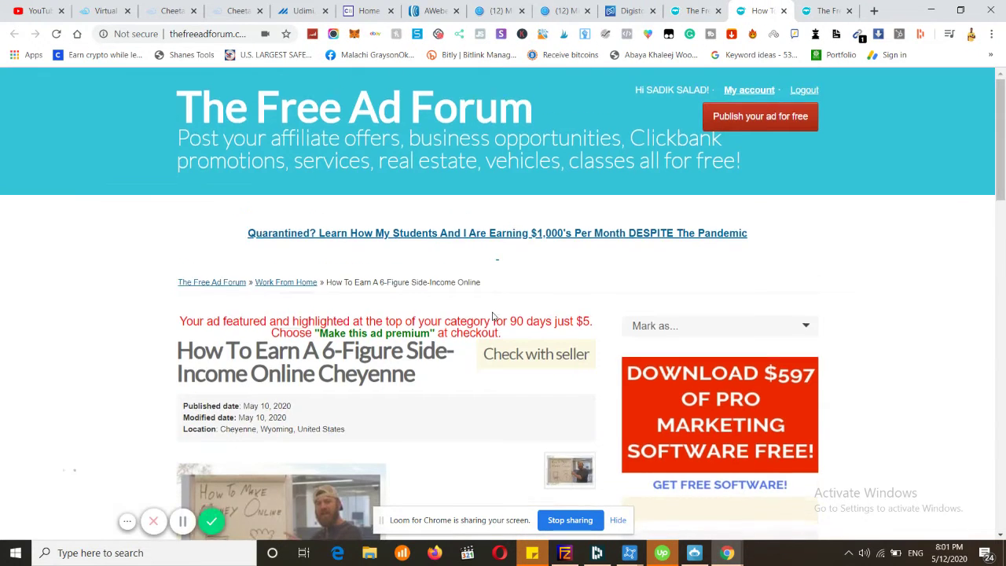
pyautogui.scroll(-4, 494, 314)
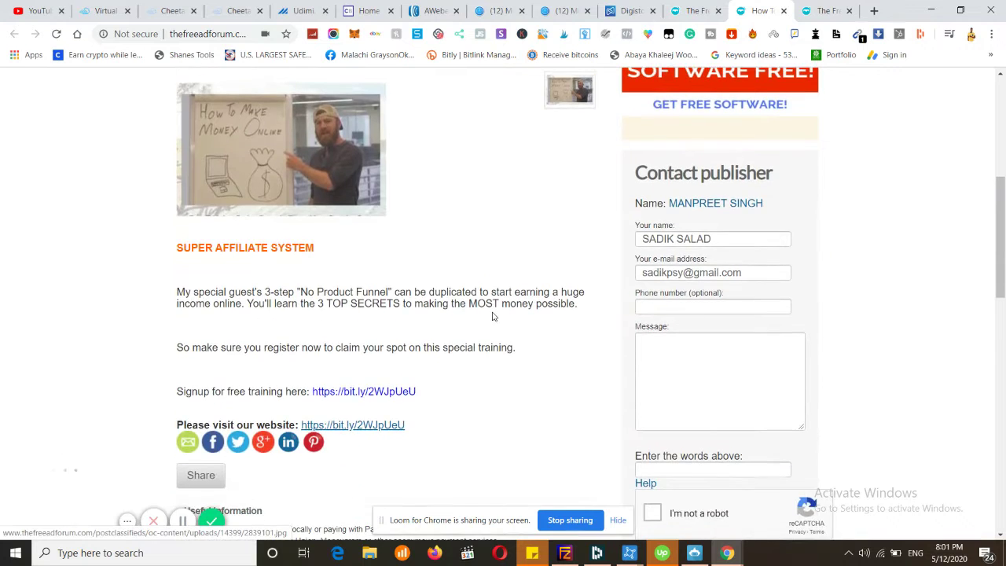
# Step: Start publishing a free ad on The Free Ad Forum and set its category to Business Opportunities
pyautogui.scroll(6, 494, 318)
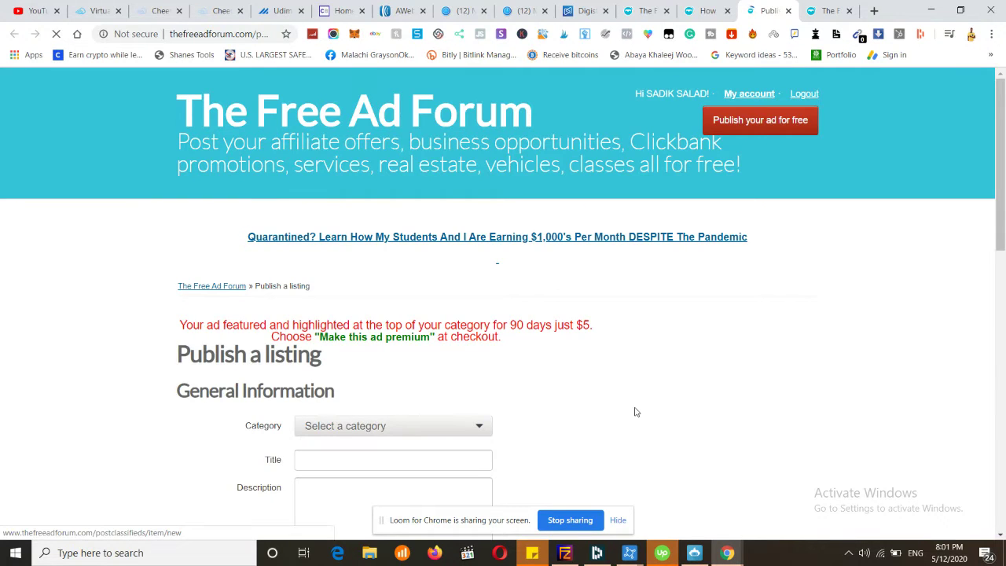
pyautogui.scroll(-6, 633, 411)
pyautogui.scroll(3, 633, 411)
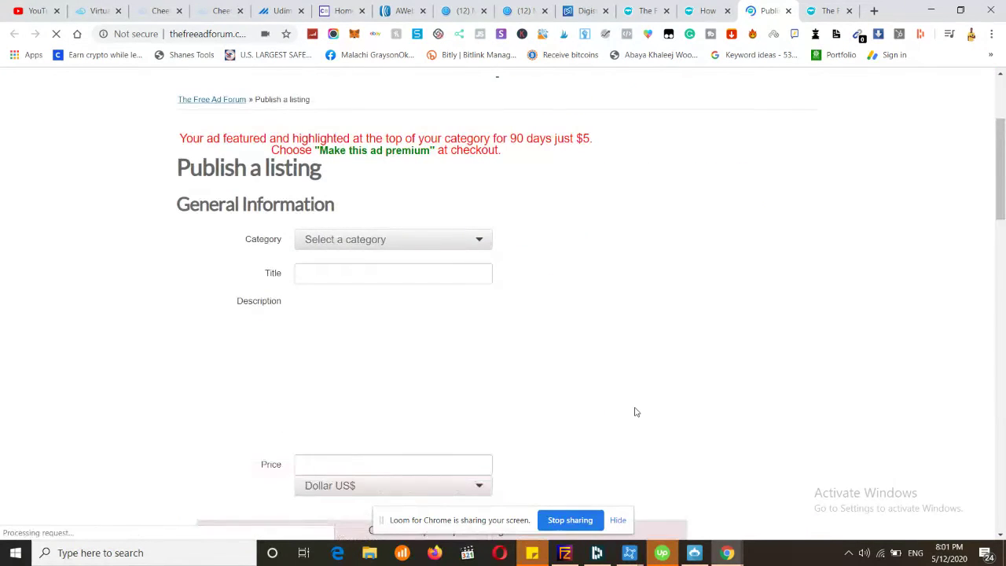
pyautogui.click(474, 241)
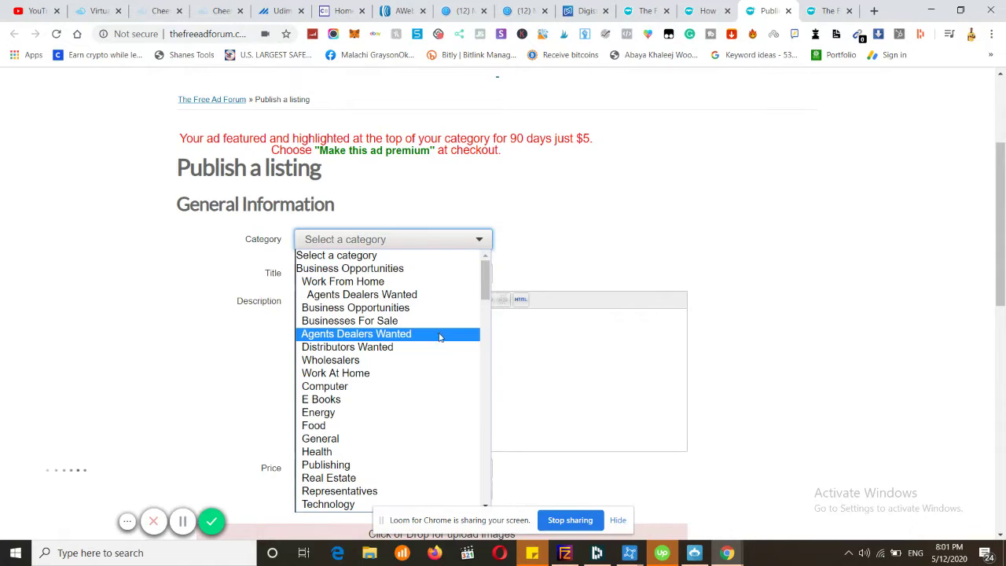
pyautogui.click(427, 311)
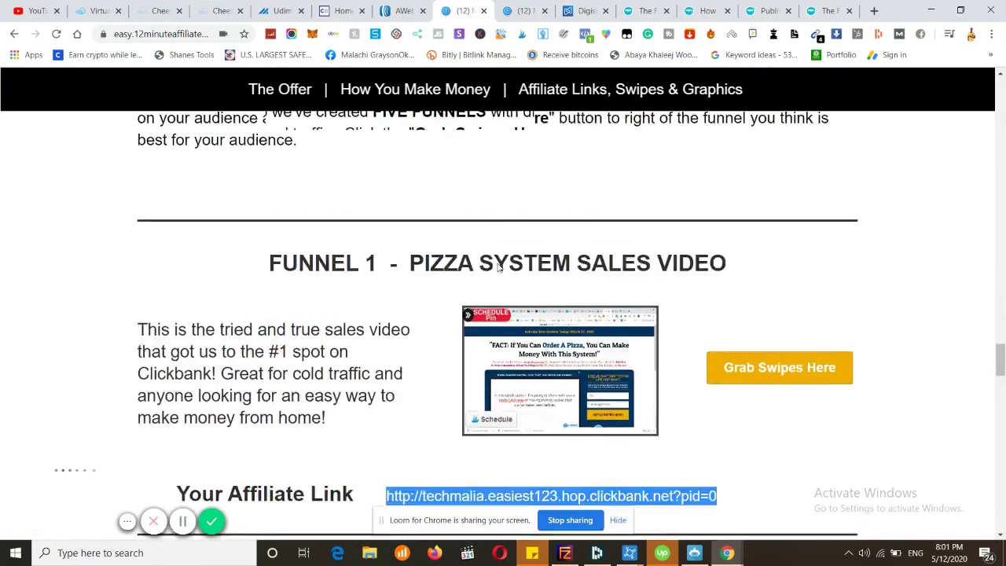
# Step: On the 12 Minute Affiliate page, go to the affiliate links, swipes and graphics section and find the Funnel 1 swipes
pyautogui.scroll(1, 498, 267)
pyautogui.click(621, 93)
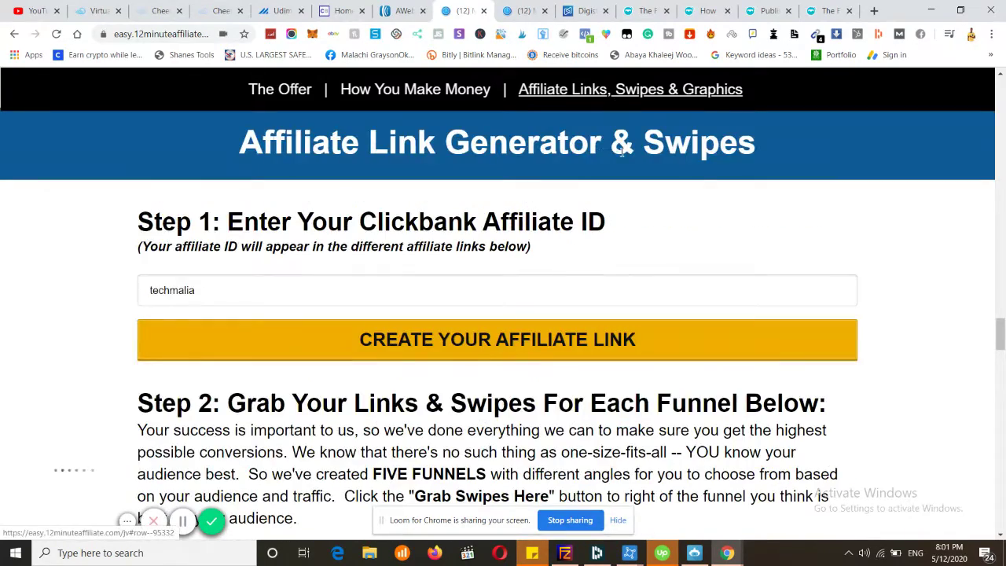
pyautogui.scroll(-6, 631, 276)
pyautogui.scroll(1, 632, 276)
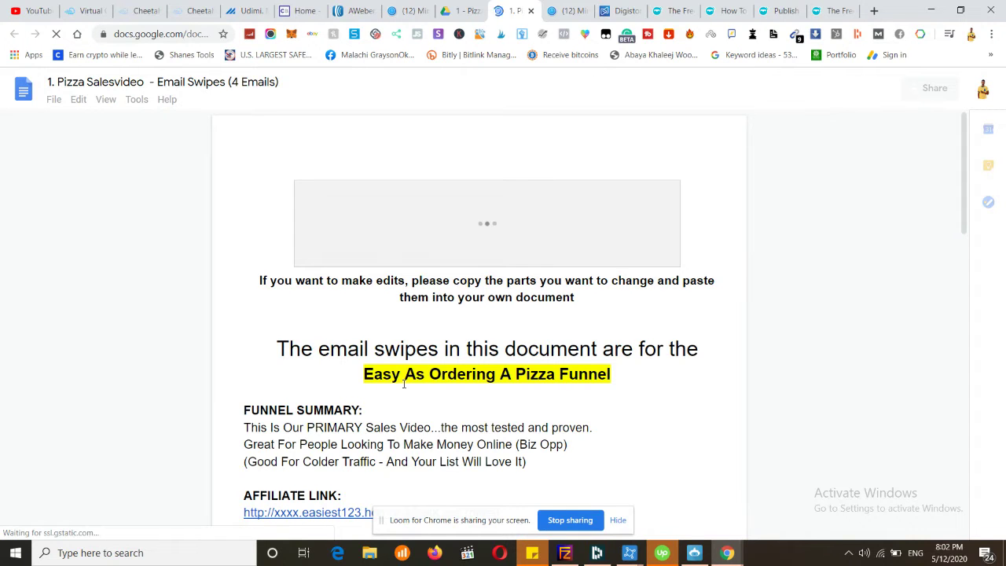
# Step: Select both subject lines of Email Swipe #1 in the Pizza Salesvideo document and return to the ad listing form
pyautogui.scroll(-6, 404, 384)
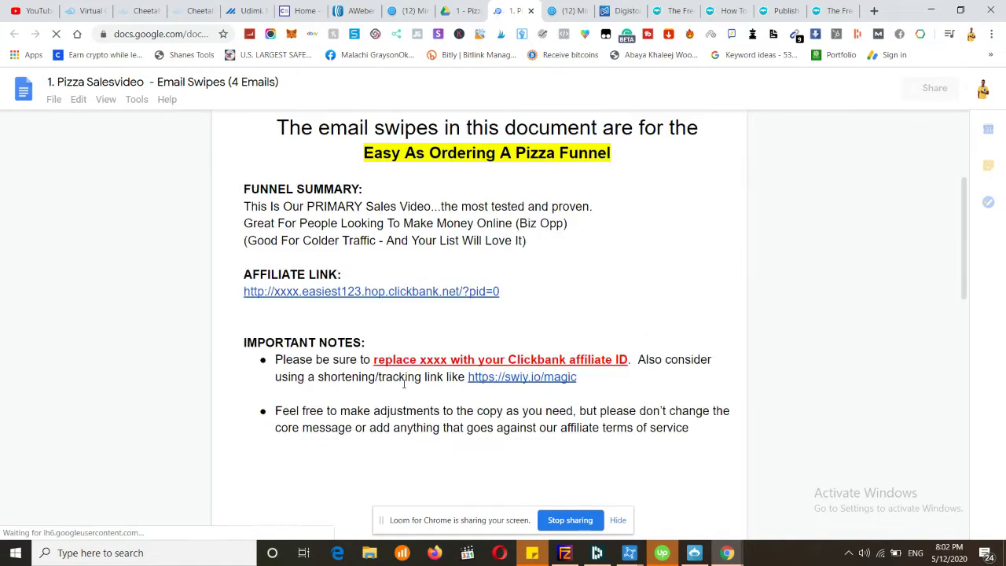
pyautogui.scroll(-3, 404, 384)
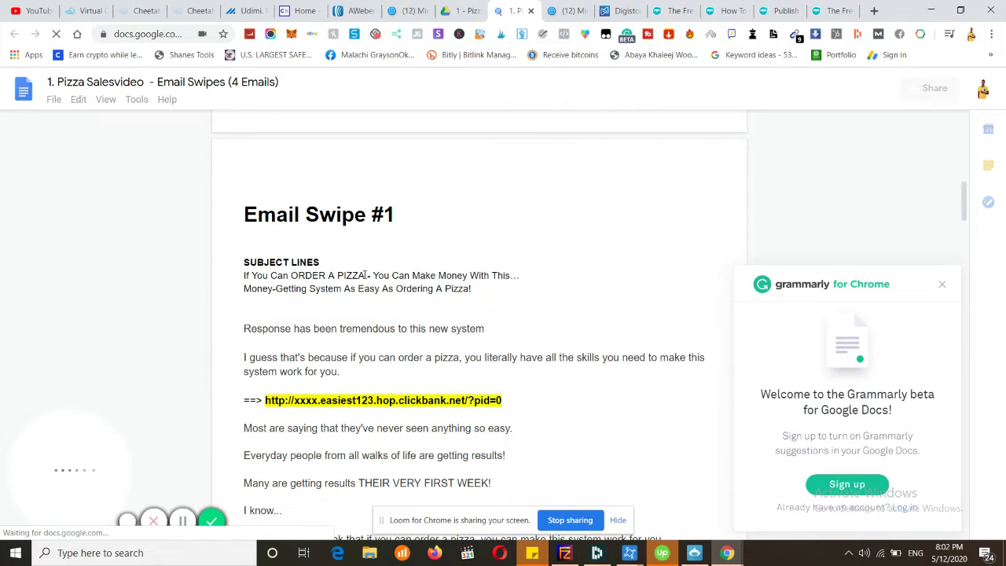
pyautogui.doubleClick(367, 276)
pyautogui.click(368, 275)
pyautogui.click(366, 276)
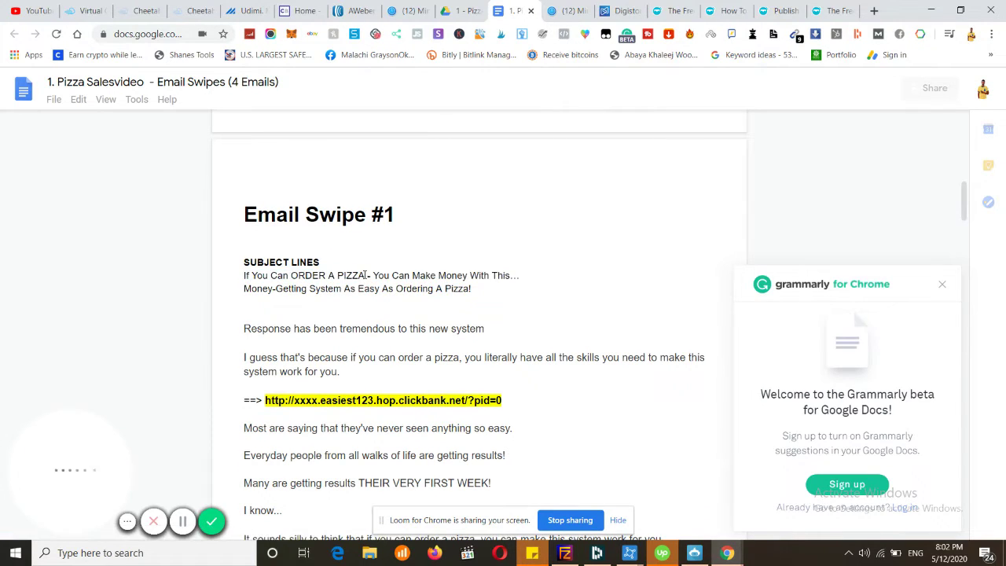
pyautogui.doubleClick(365, 275)
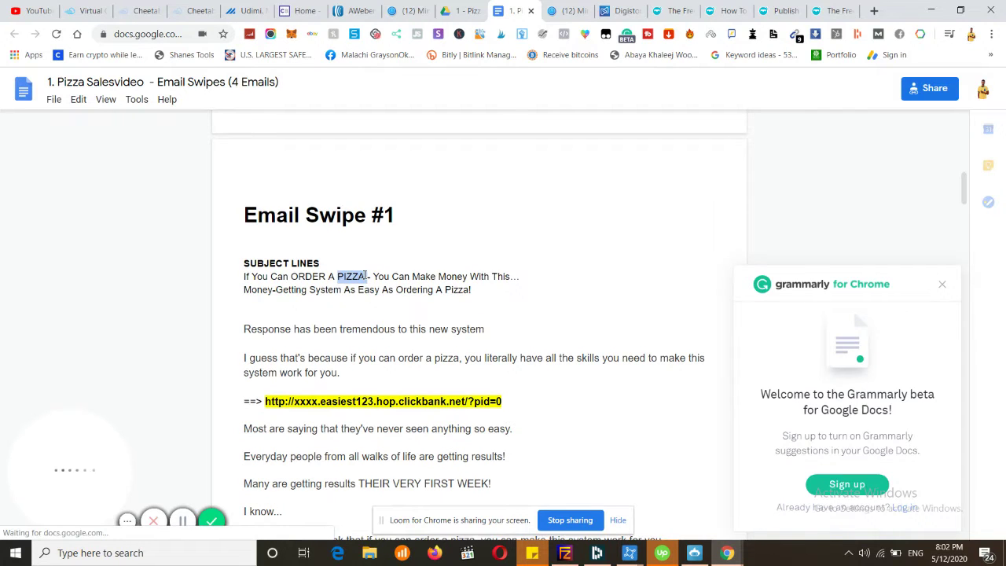
pyautogui.doubleClick(307, 275)
pyautogui.click(306, 275)
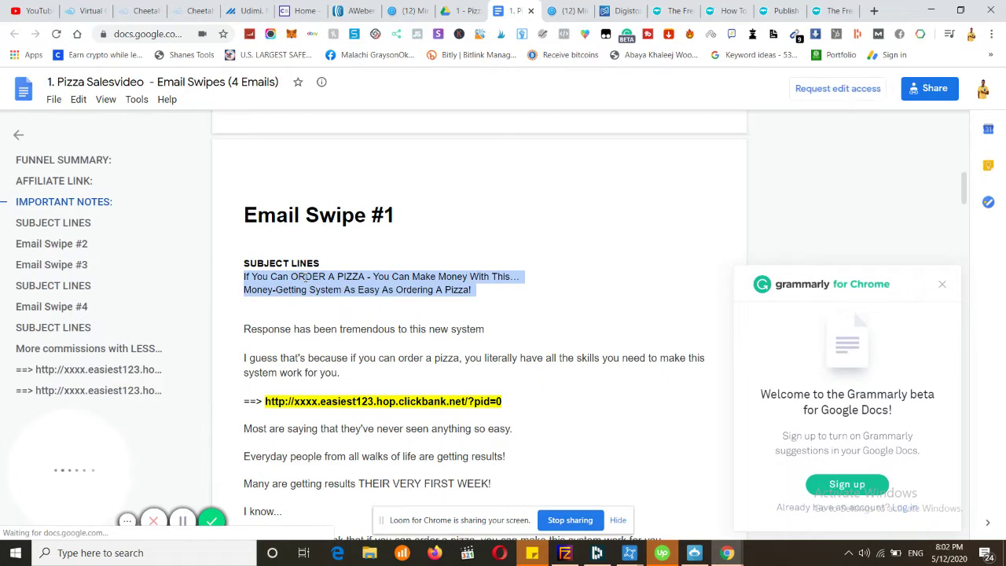
pyautogui.click(782, 10)
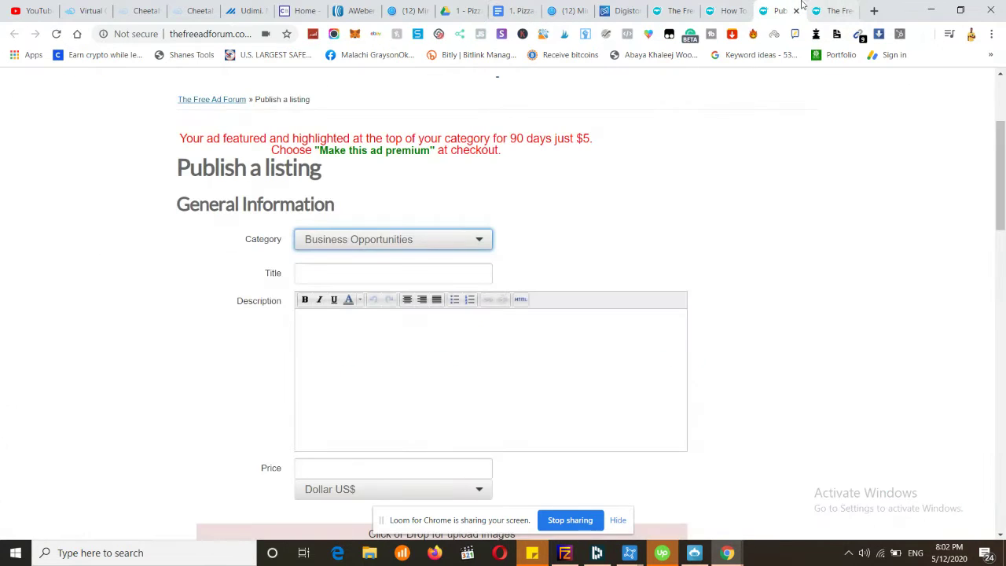
# Step: Paste the copied subject lines into the ad title and trim it to "If You Can ORDER A PIZZA - You Can Make Money With This…"
pyautogui.click(393, 273)
pyautogui.hotkey('ctrl', 'v')
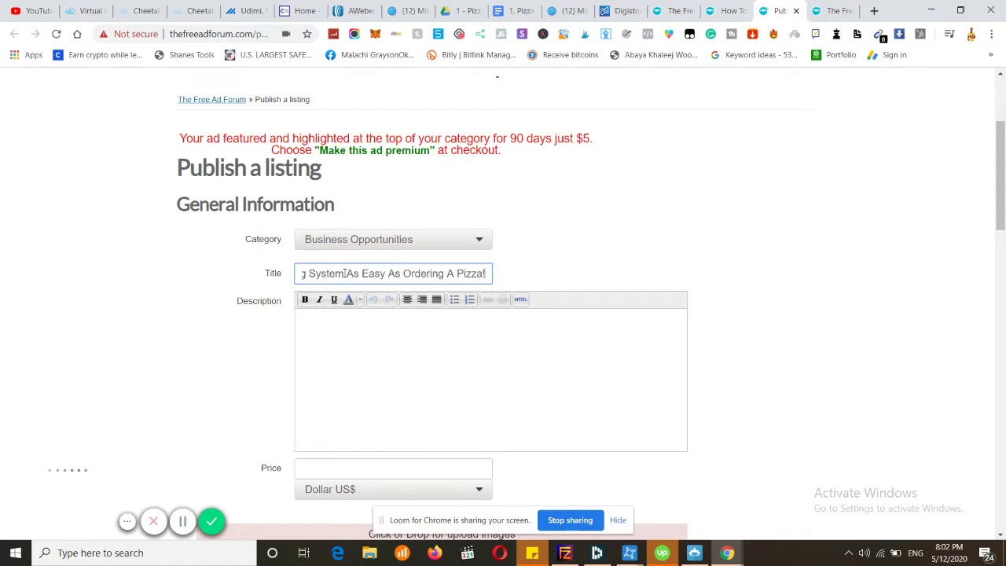
pyautogui.moveTo(335, 274); pyautogui.dragTo(586, 292)
pyautogui.press('BackSpace')
pyautogui.press('BackSpace')
pyautogui.press('BackSpace')
pyautogui.press('BackSpace')
pyautogui.press('BackSpace')
pyautogui.press('BackSpace')
pyautogui.press('BackSpace')
pyautogui.press('BackSpace')
pyautogui.press('BackSpace')
pyautogui.press('BackSpace')
pyautogui.press('BackSpace')
pyautogui.press('BackSpace')
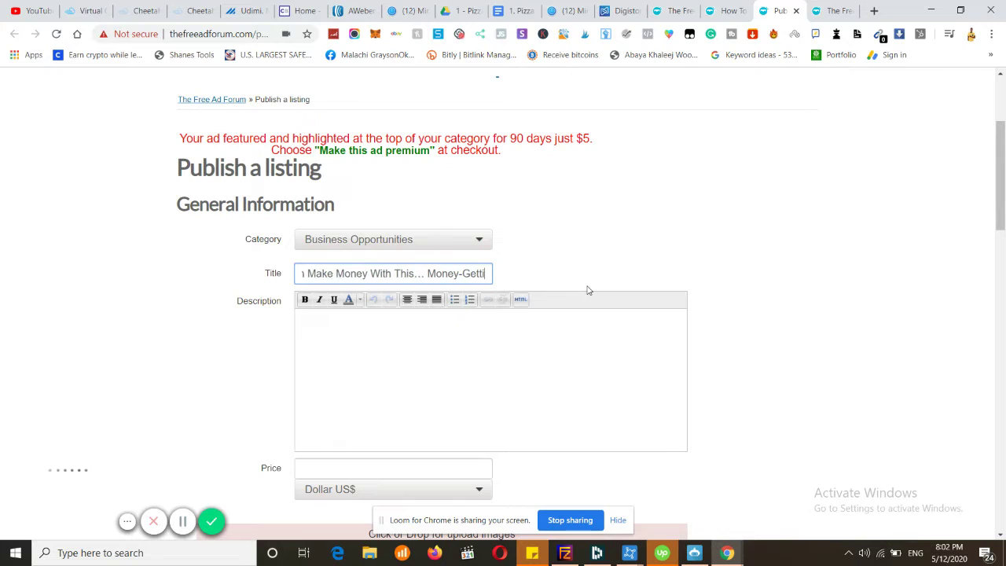
pyautogui.press('BackSpace')
pyautogui.press('BackSpace')
pyautogui.press('BackSpace')
pyautogui.press('BackSpace')
pyautogui.press('BackSpace')
pyautogui.press('BackSpace')
pyautogui.press('BackSpace')
pyautogui.press('BackSpace')
pyautogui.press('BackSpace')
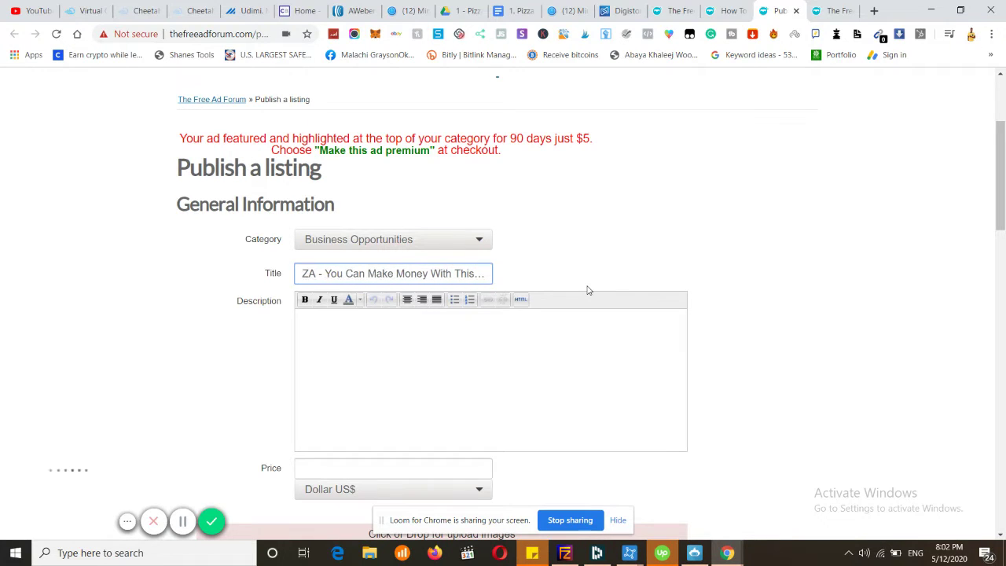
# Step: In the Pizza Salesvideo document, select and copy the whole Email Swipe #1 body, from "Response has been tremendous" to the closing link
pyautogui.click(515, 10)
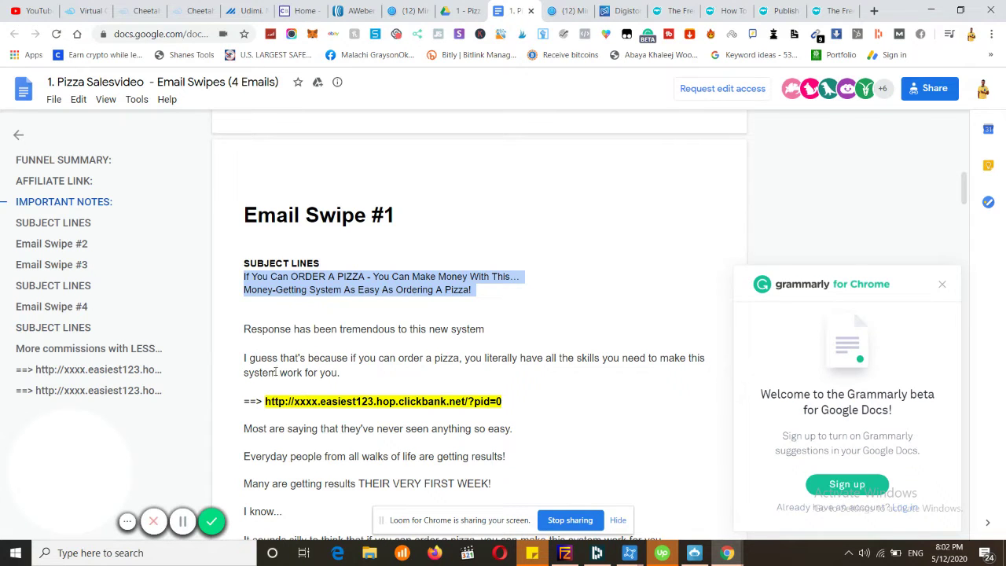
pyautogui.click(263, 347)
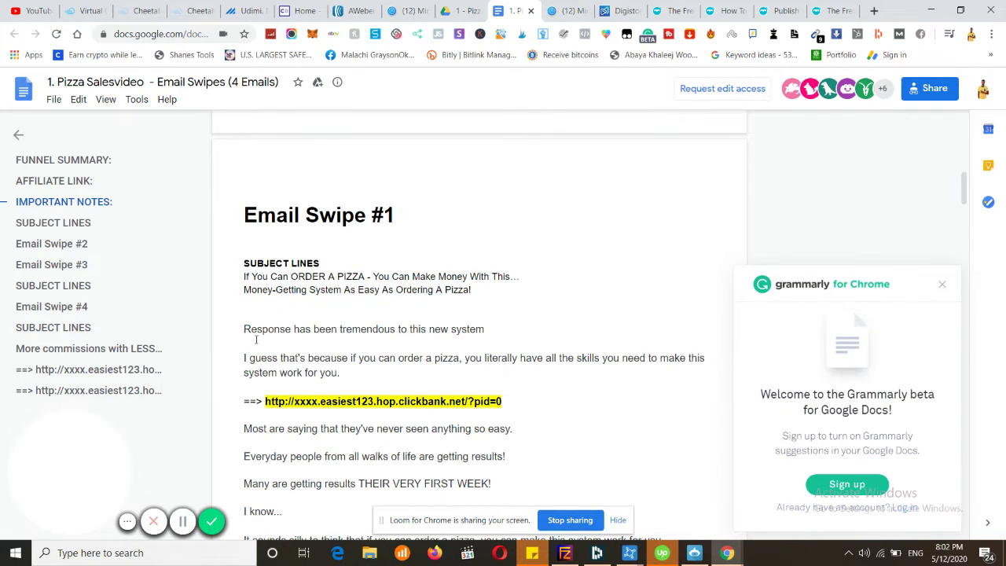
pyautogui.moveTo(240, 322); pyautogui.dragTo(547, 407)
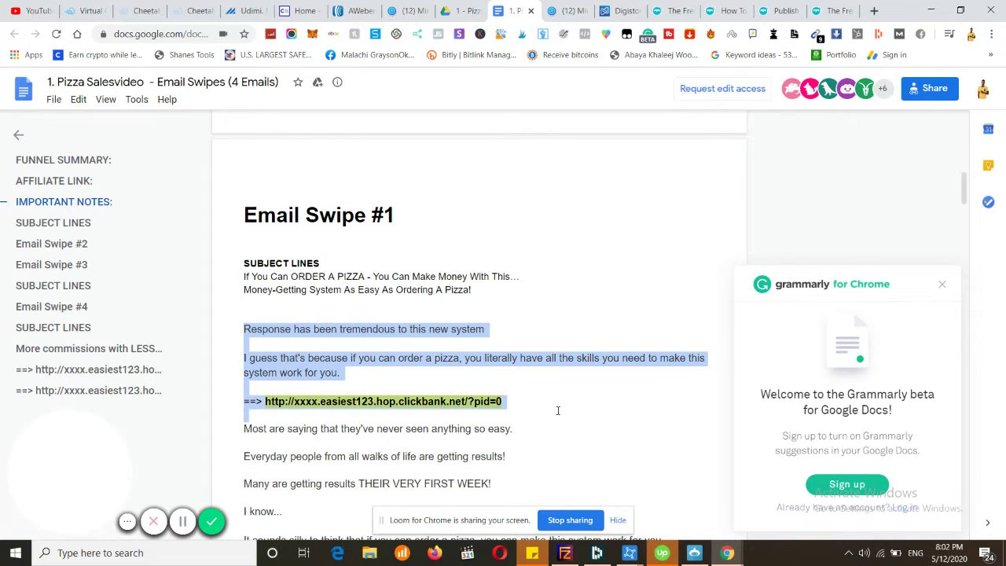
pyautogui.scroll(-2, 370, 459)
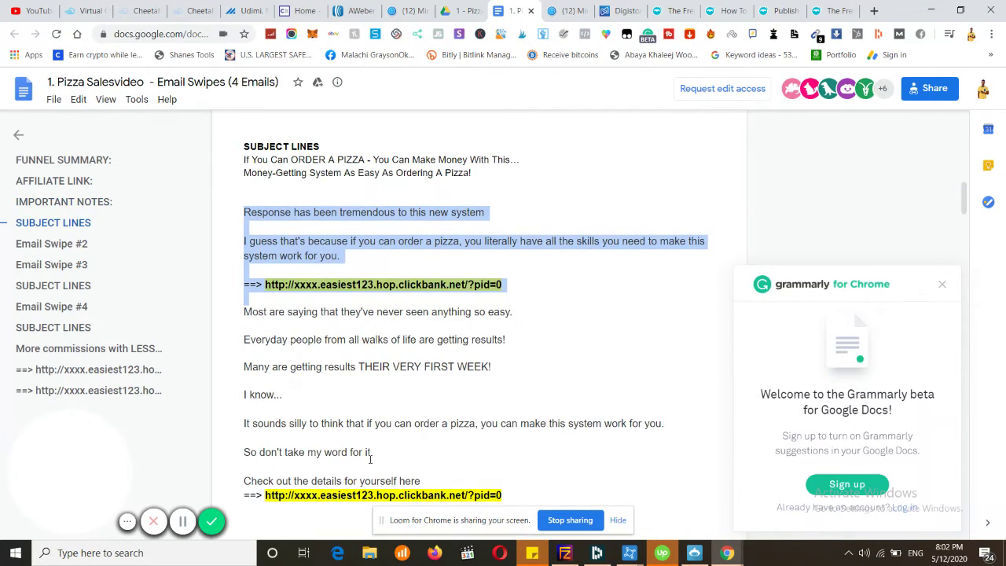
pyautogui.scroll(-1, 448, 489)
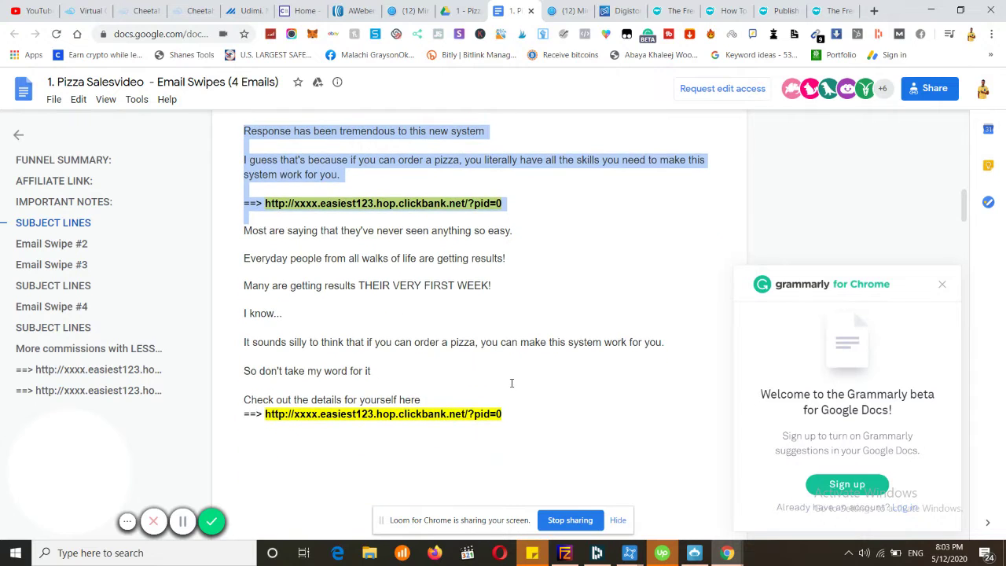
pyautogui.moveTo(508, 414); pyautogui.dragTo(244, 385)
pyautogui.moveTo(312, 259); pyautogui.dragTo(251, 136)
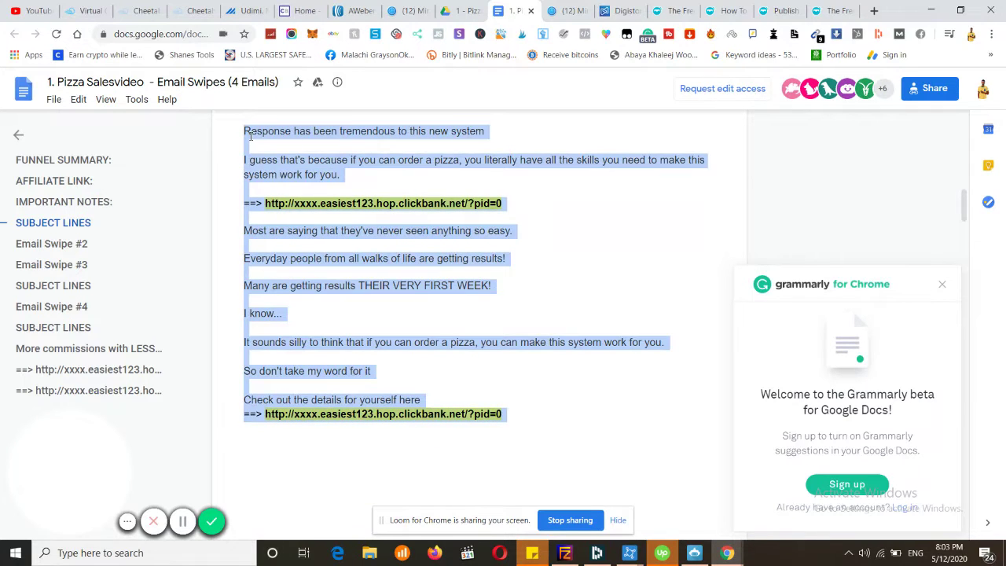
# Step: Return to the ad listing form and paste the copied email body into the description
pyautogui.click(819, 9)
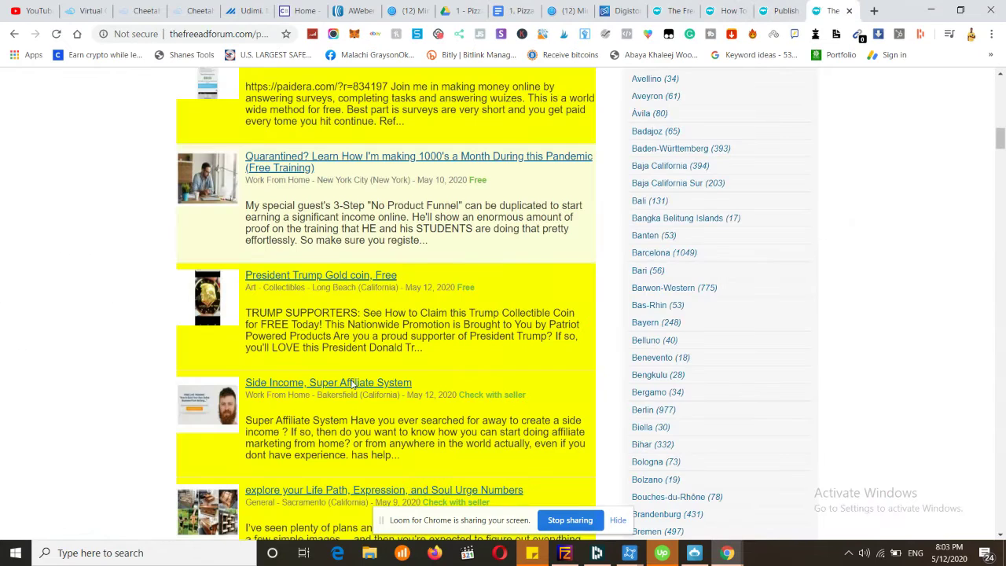
pyautogui.click(799, 8)
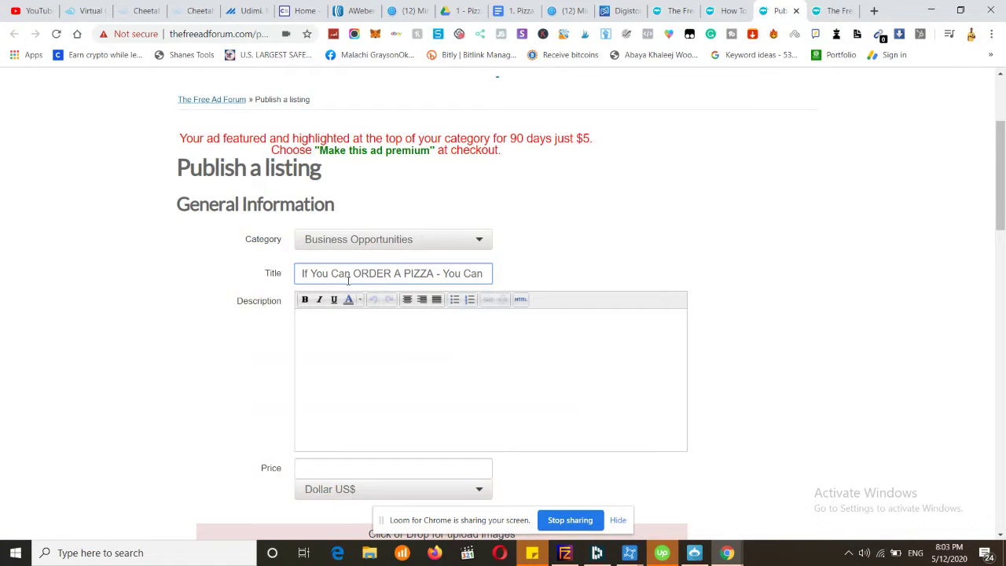
pyautogui.click(341, 323)
pyautogui.hotkey('ctrl', 'v')
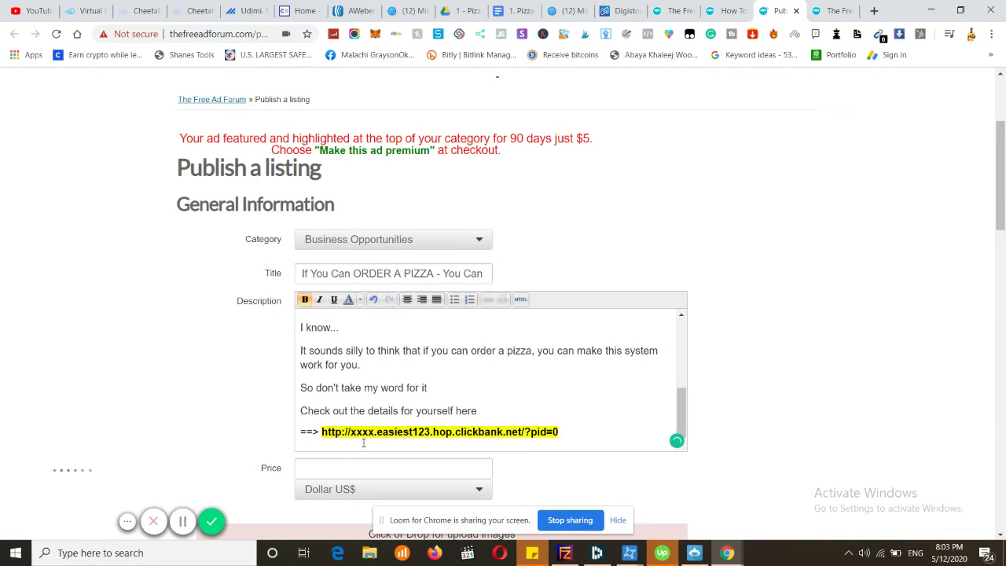
# Step: Replace the xxxx placeholder in the description's closing ClickBank link with techmalia
pyautogui.doubleClick(363, 434)
pyautogui.write('techm')
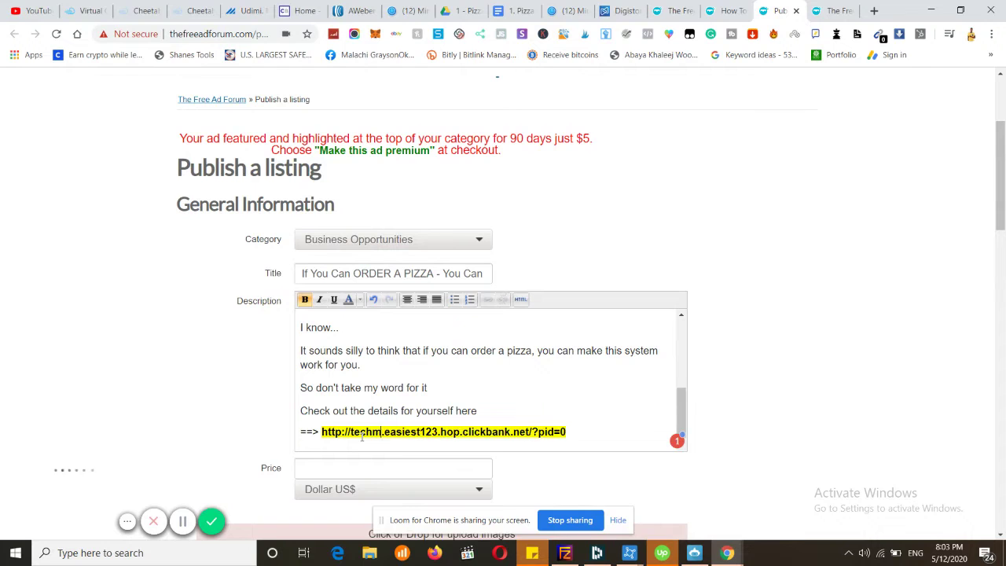
pyautogui.write('alia')
pyautogui.scroll(-1, 362, 438)
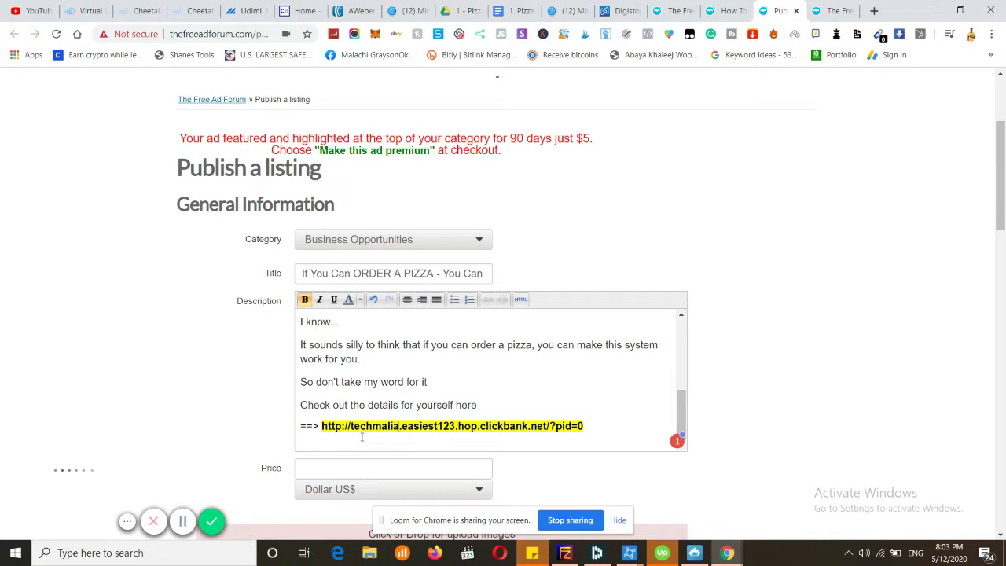
# Step: Replace the xxxx placeholder in the description's first ClickBank link with techmalia as well
pyautogui.scroll(5, 361, 438)
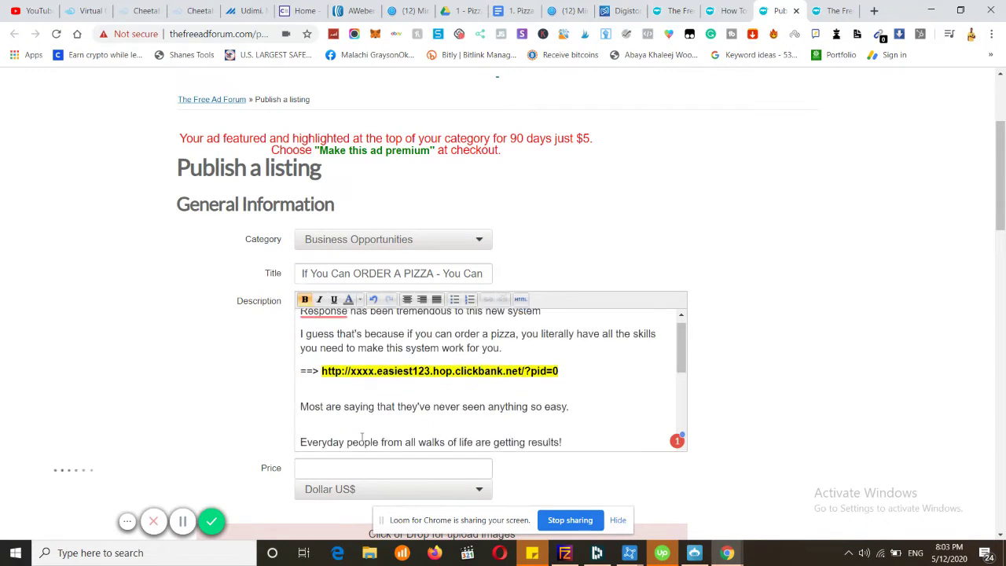
pyautogui.scroll(-1, 362, 438)
pyautogui.scroll(3, 361, 437)
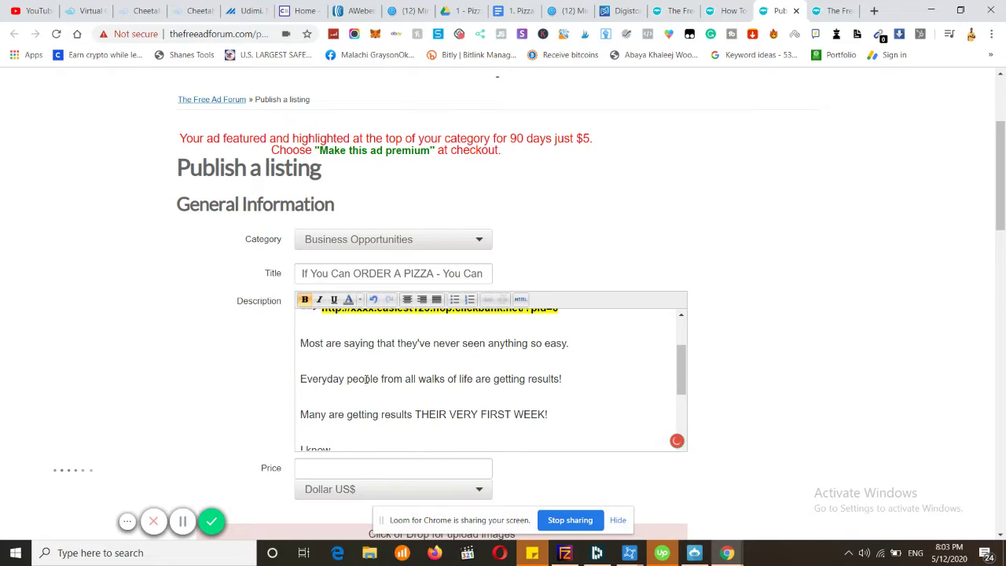
pyautogui.scroll(1, 366, 380)
pyautogui.hotkey('ctrl', 'z')
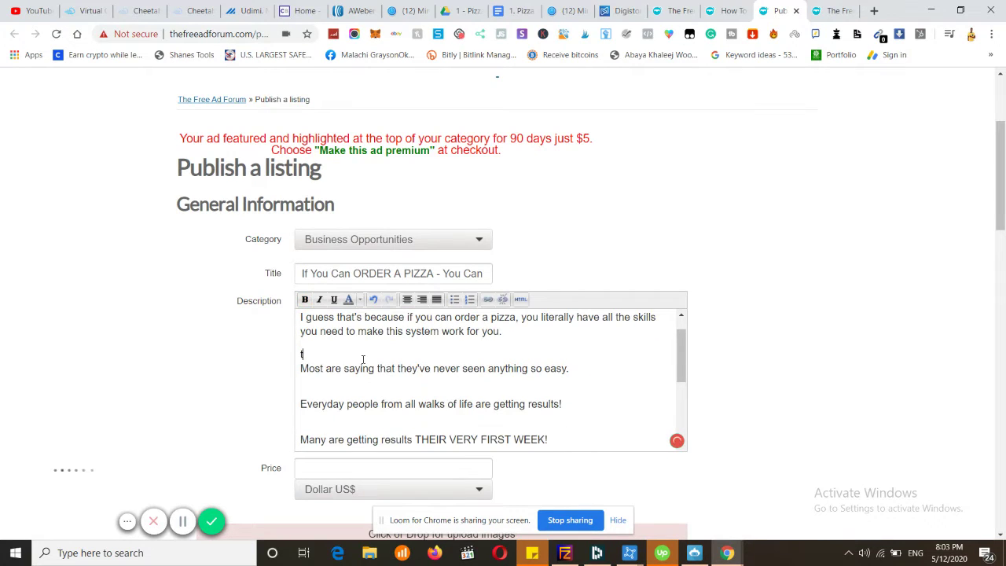
pyautogui.hotkey('ctrl', 'z')
pyautogui.hotkey('ctrl', 'y')
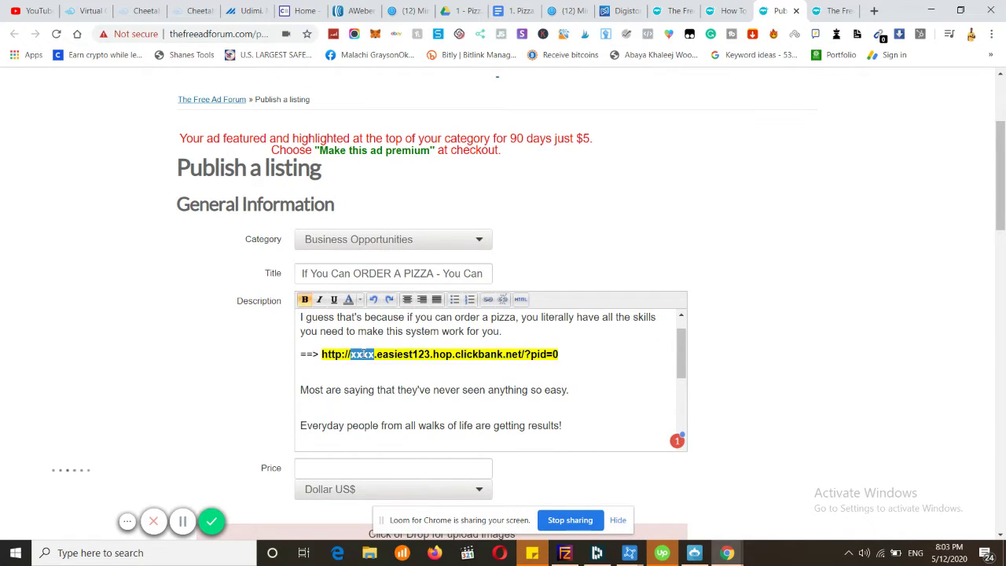
pyautogui.hotkey('ctrl', 'y')
pyautogui.write('ia')
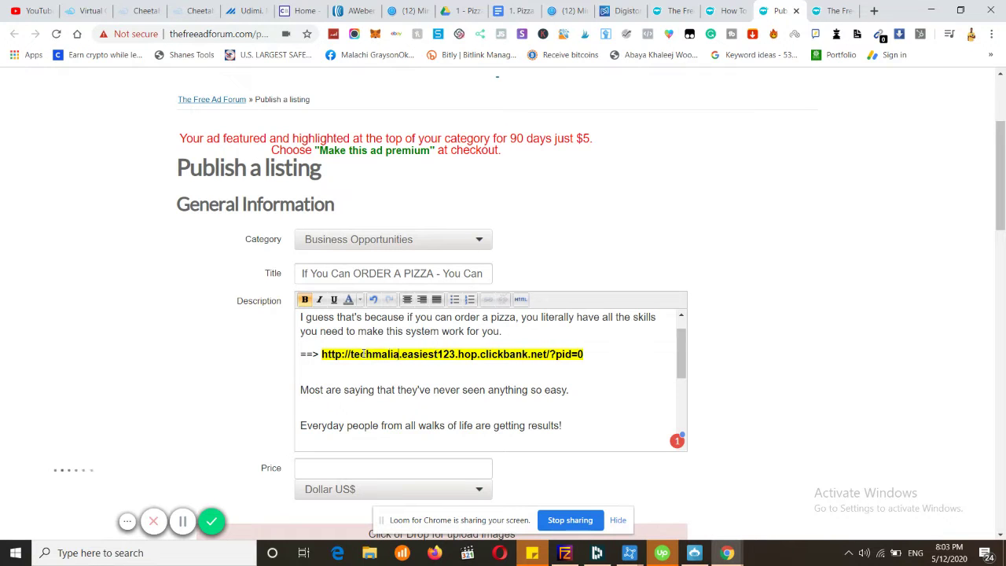
# Step: Open the Bitly link management page in a new tab
pyautogui.click(874, 11)
pyautogui.write('bitbns')
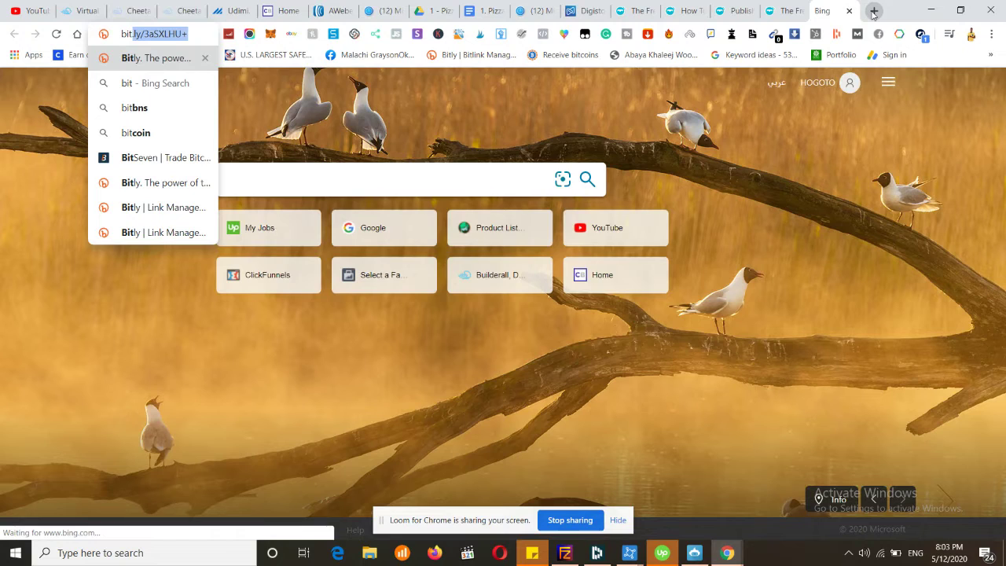
pyautogui.press('Down')
pyautogui.press('Down')
pyautogui.press('Return')
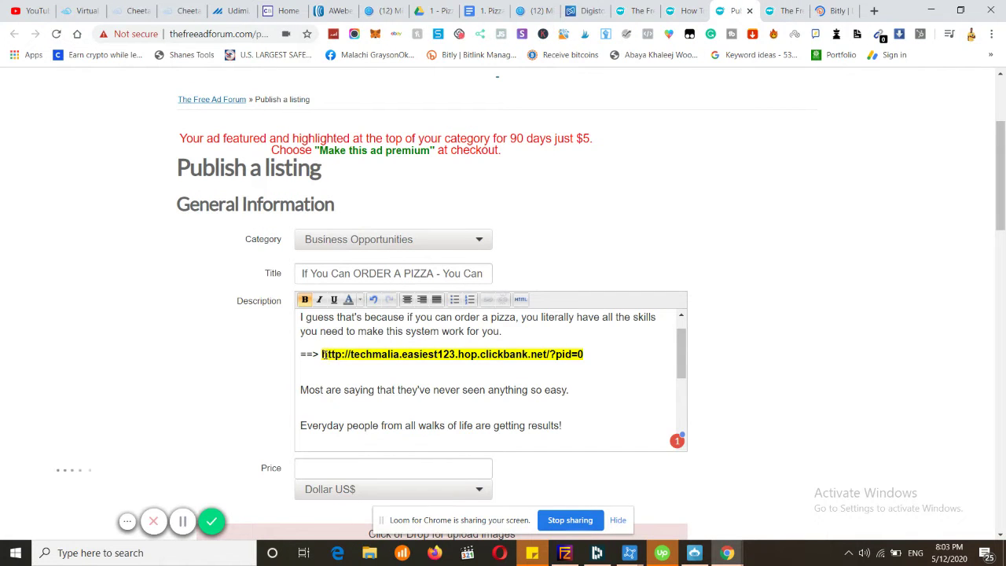
# Step: Copy the first ClickBank link from the ad description, create a bit.ly short link from it in Bitly, and copy the short link
pyautogui.moveTo(322, 355); pyautogui.dragTo(586, 354)
pyautogui.hotkey('ctrl', 'c')
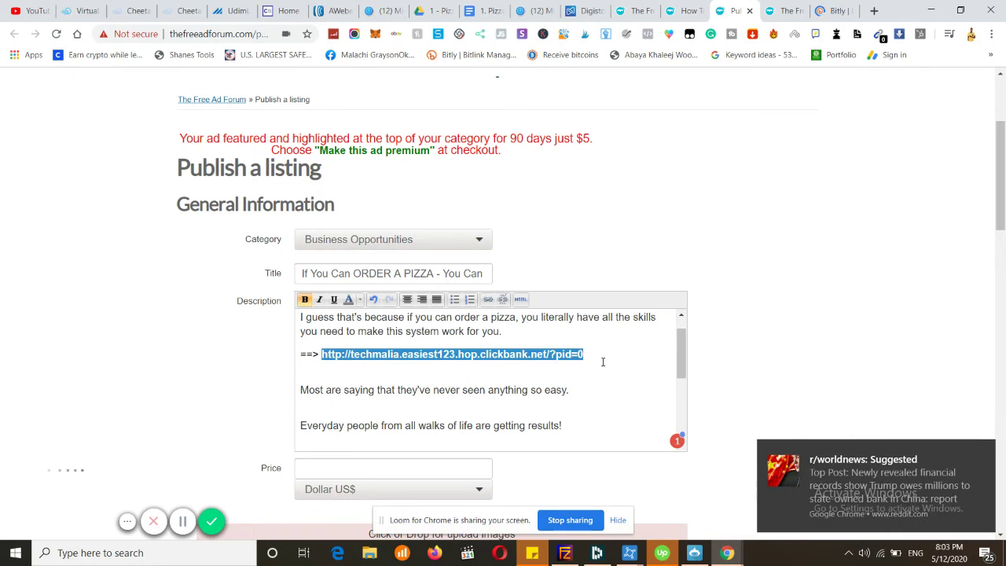
pyautogui.click(830, 10)
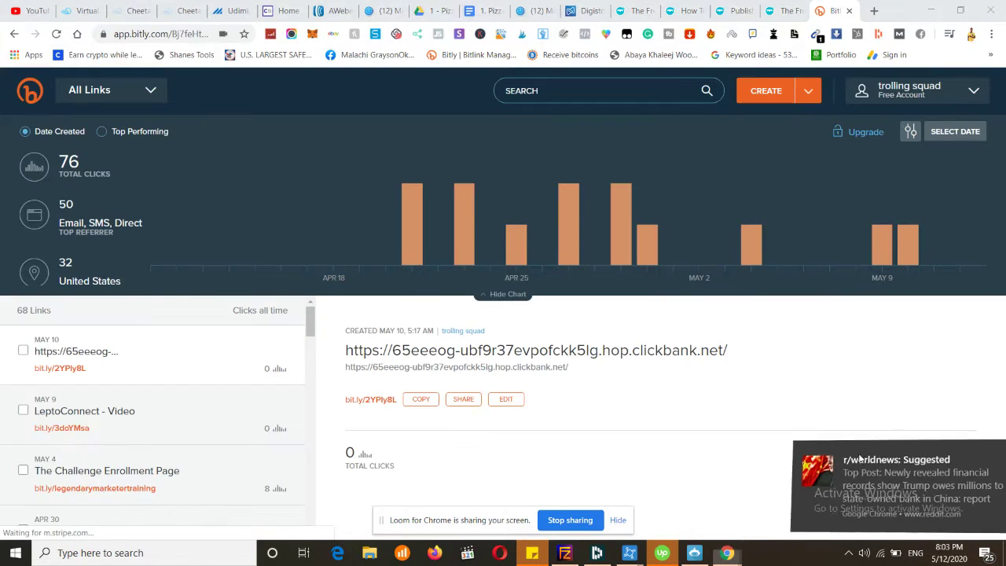
pyautogui.click(767, 91)
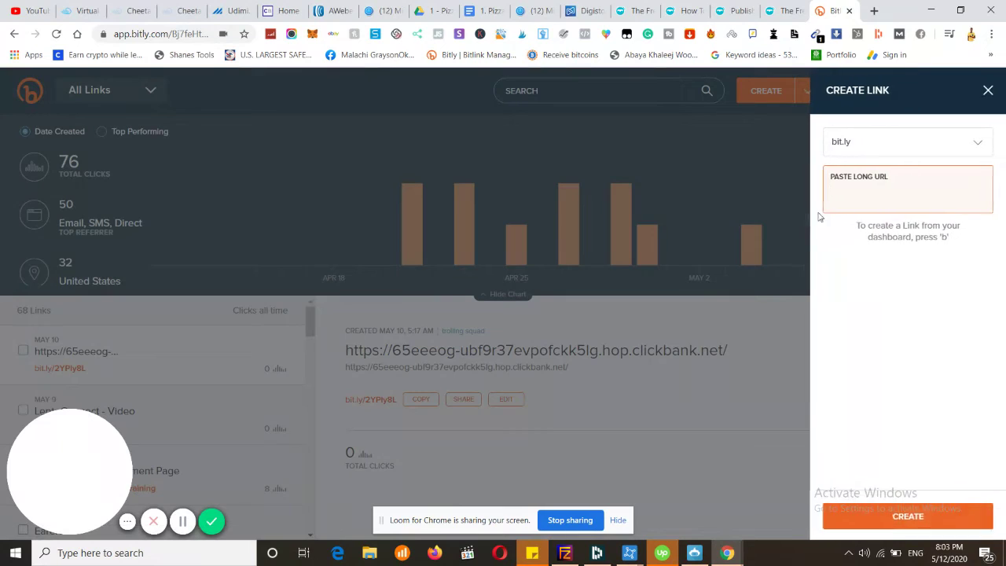
pyautogui.hotkey('ctrl', 'v')
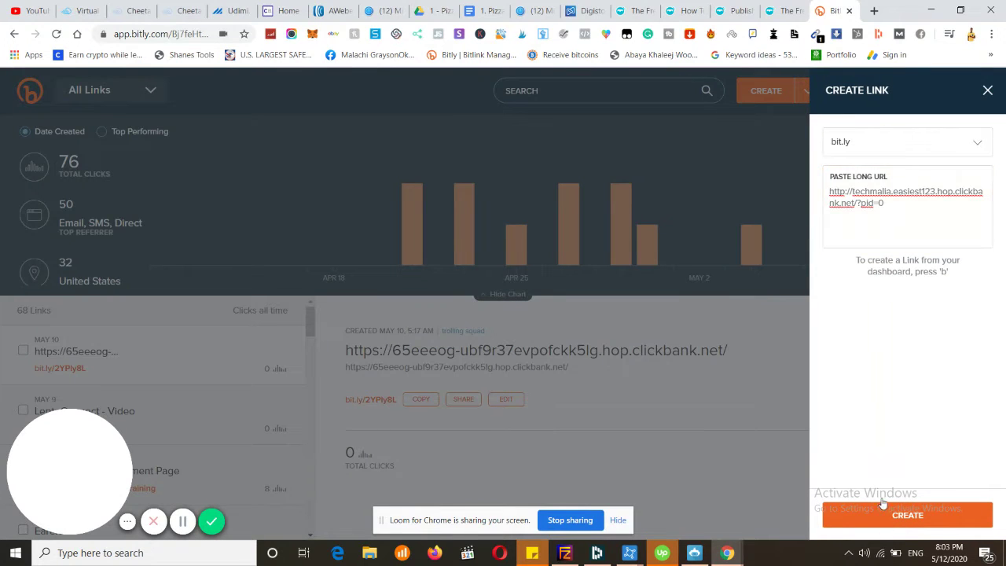
pyautogui.click(883, 504)
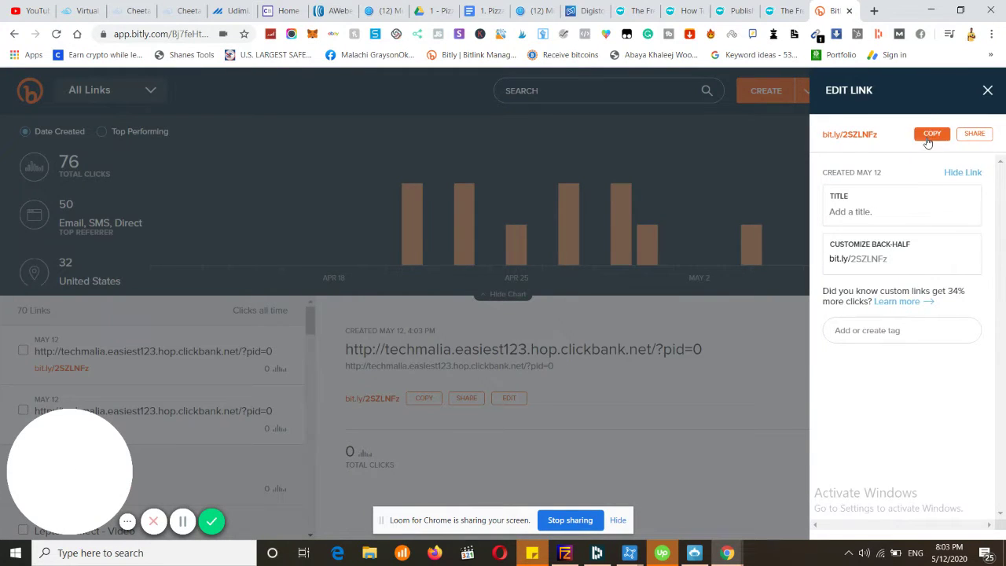
pyautogui.click(929, 140)
pyautogui.click(735, 10)
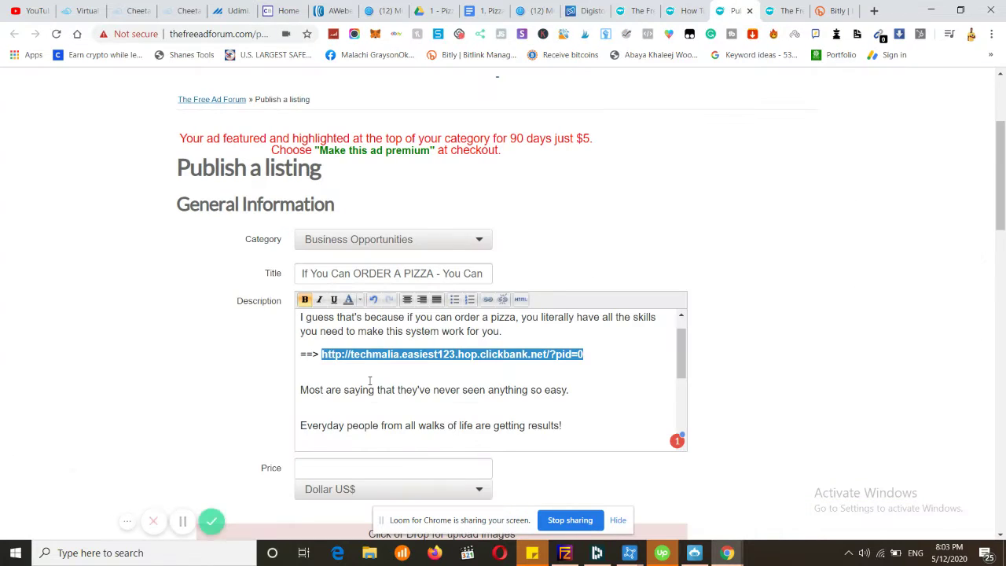
pyautogui.hotkey('ctrl', 'v')
pyautogui.press('Return')
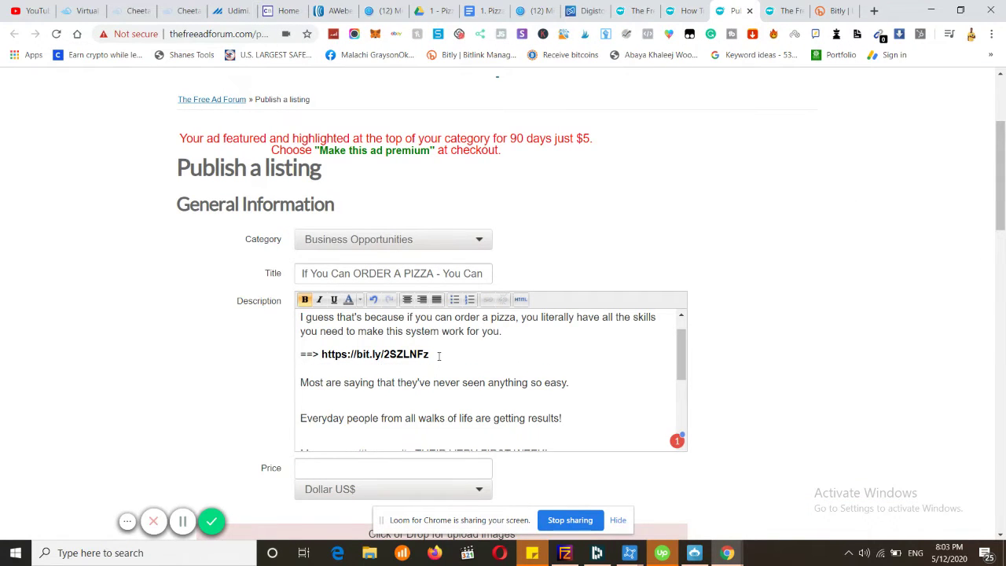
pyautogui.scroll(-3, 439, 356)
pyautogui.scroll(-1, 439, 356)
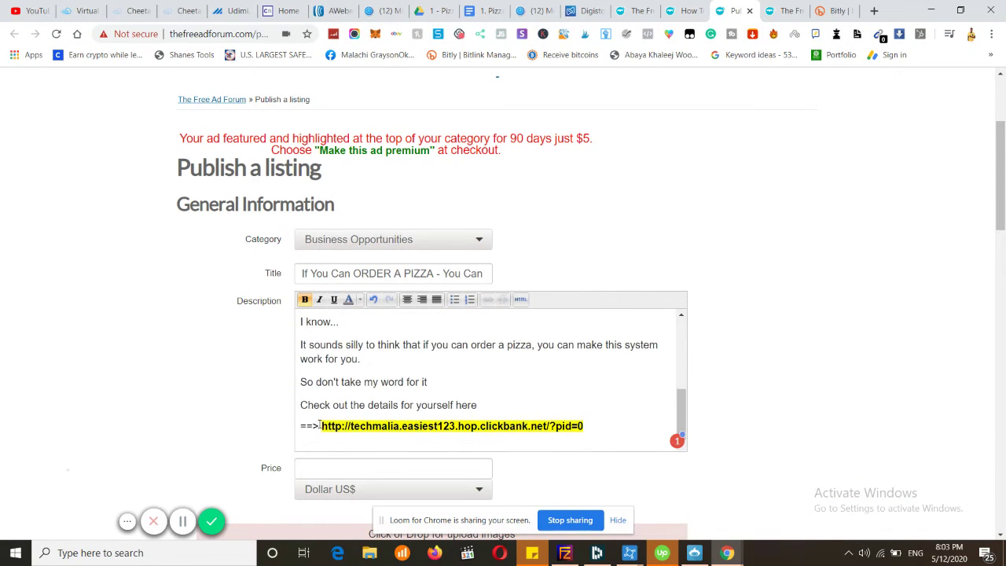
pyautogui.moveTo(320, 425); pyautogui.dragTo(595, 413)
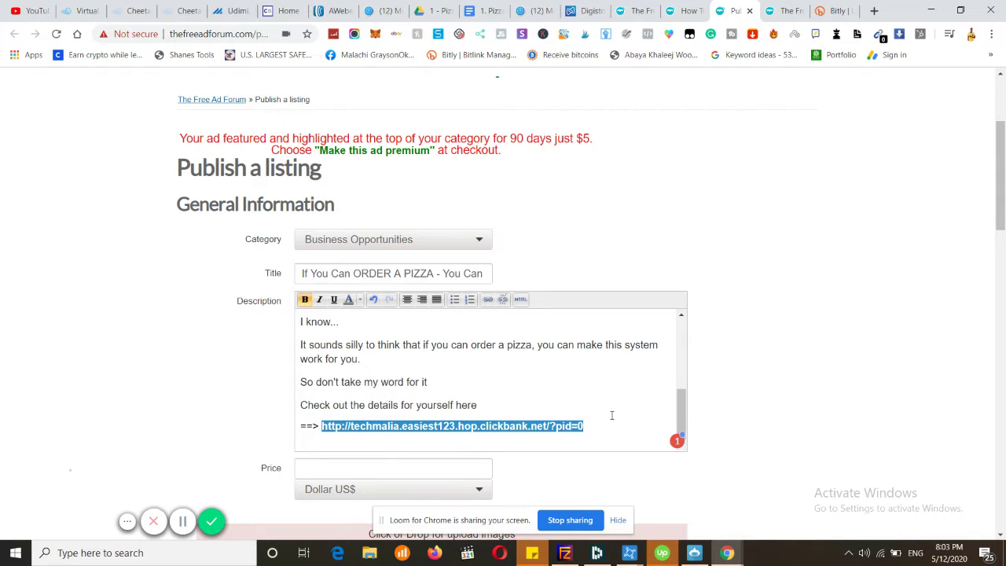
pyautogui.hotkey('ctrl', 'v')
pyautogui.scroll(5, 611, 415)
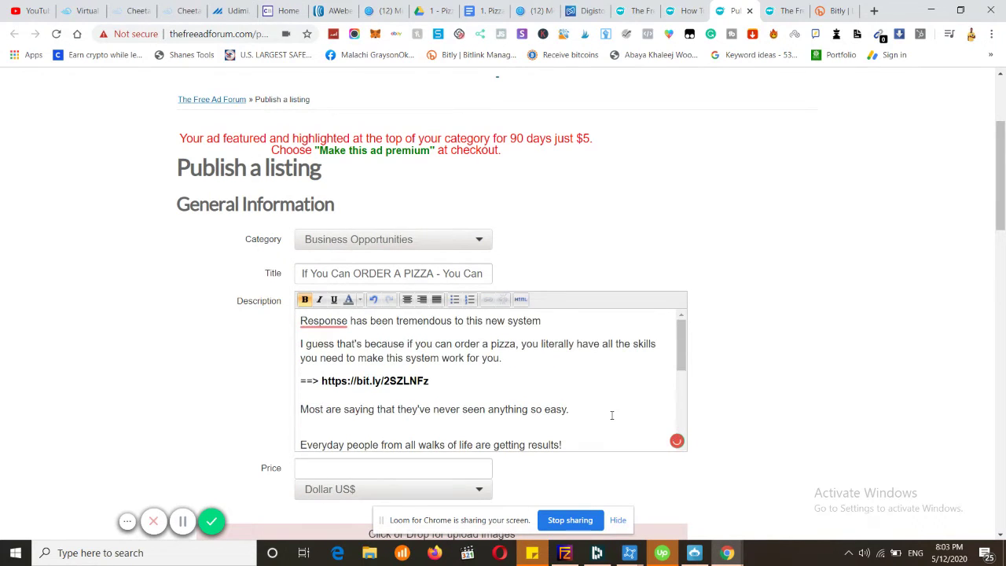
pyautogui.scroll(-5, 612, 415)
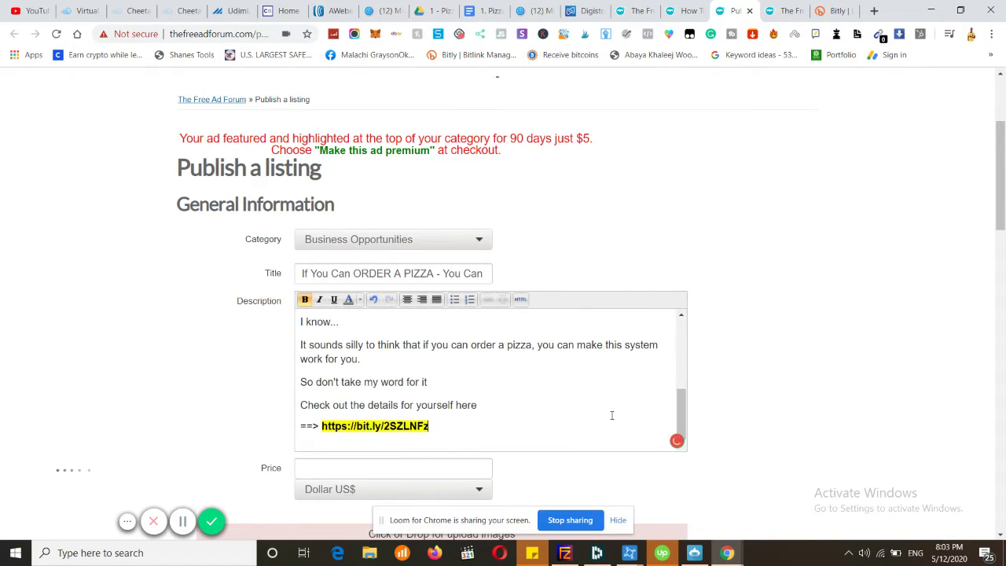
# Step: Copy the yellow-highlighted short link at the end of the description and paste it over the unhighlighted first link
pyautogui.tripleClick(332, 425)
pyautogui.scroll(2, 331, 423)
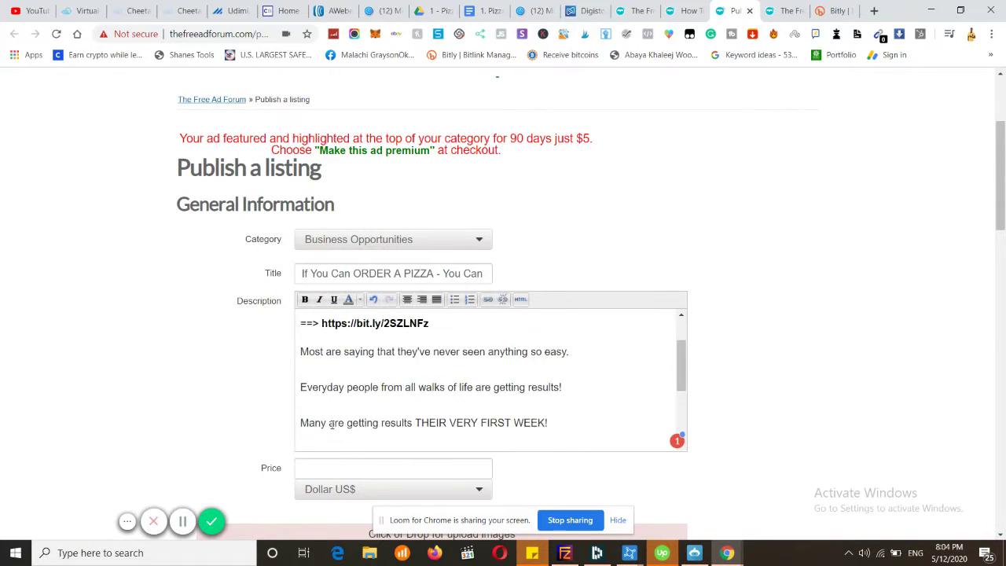
pyautogui.scroll(2, 331, 424)
pyautogui.tripleClick(325, 383)
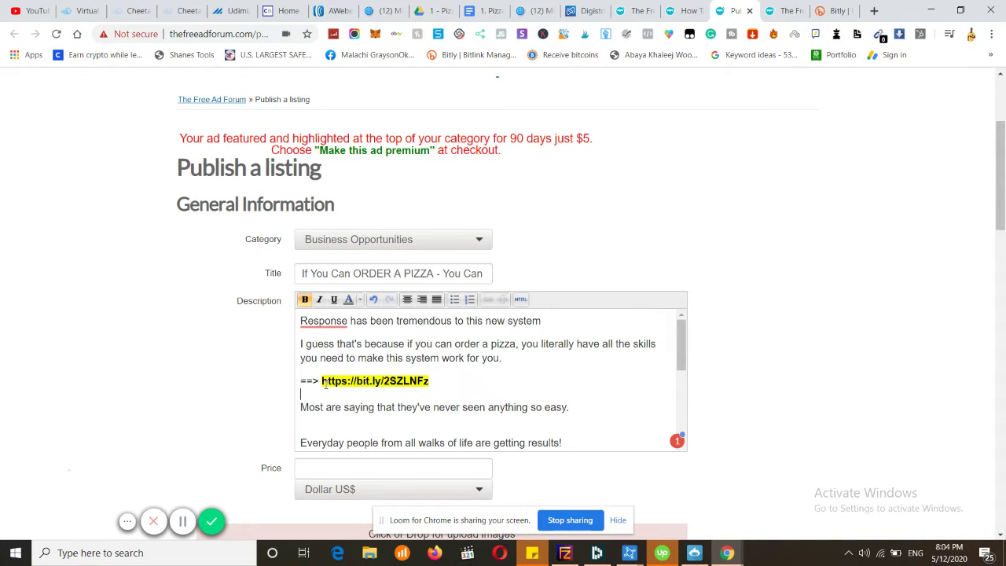
pyautogui.scroll(-4, 413, 380)
pyautogui.scroll(-2, 234, 425)
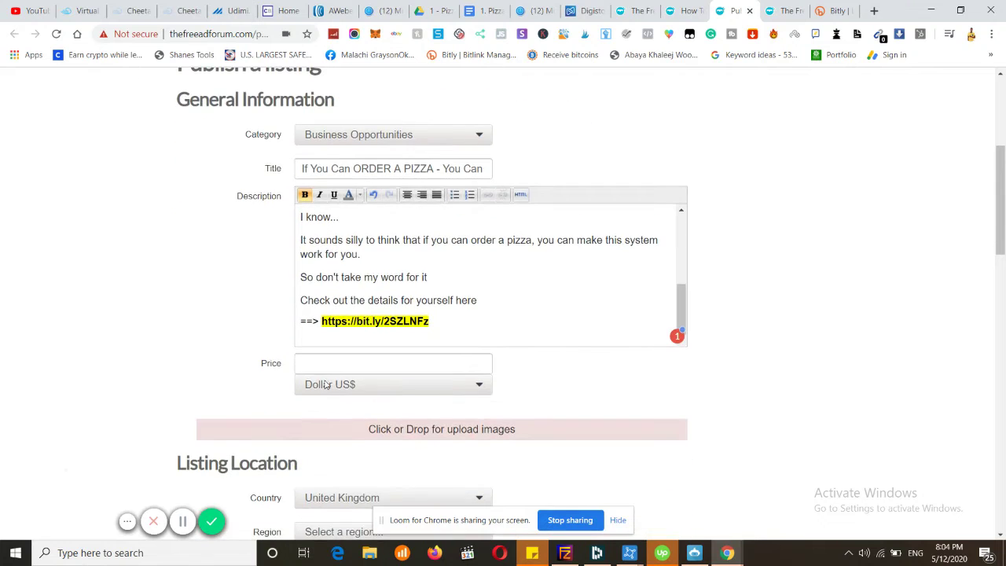
pyautogui.click(321, 364)
pyautogui.write('0')
pyautogui.scroll(-3, 322, 364)
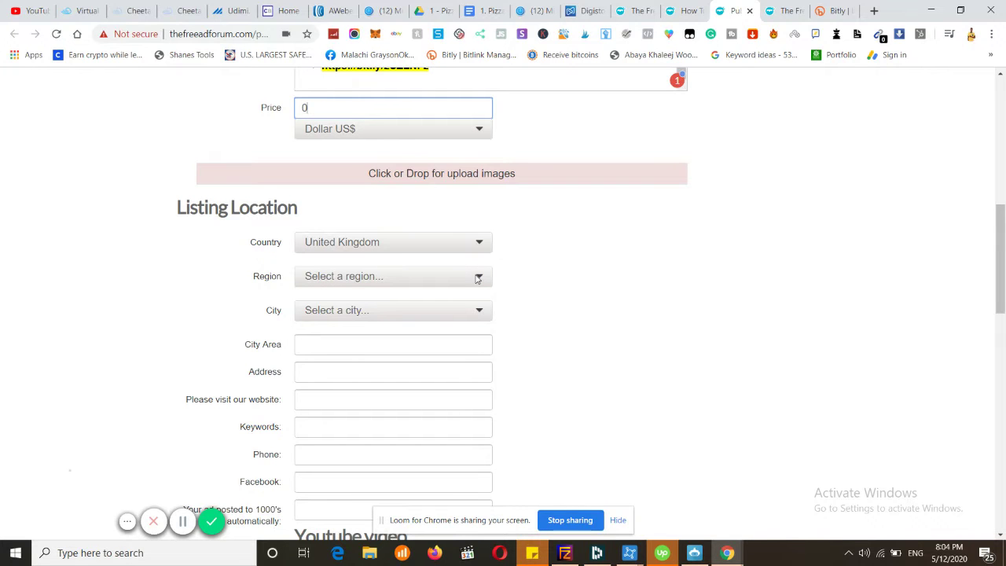
pyautogui.scroll(-4, 510, 283)
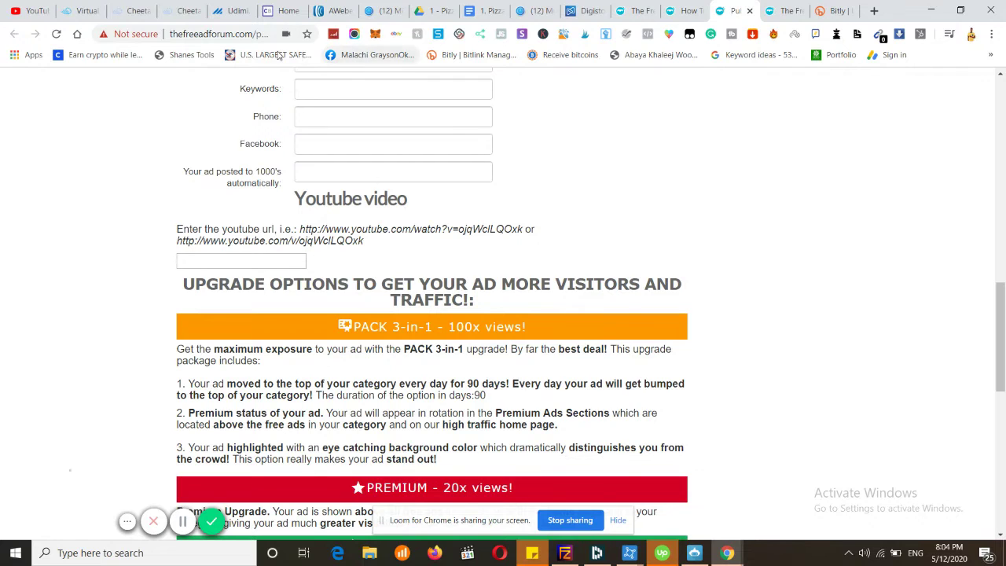
pyautogui.click(838, 11)
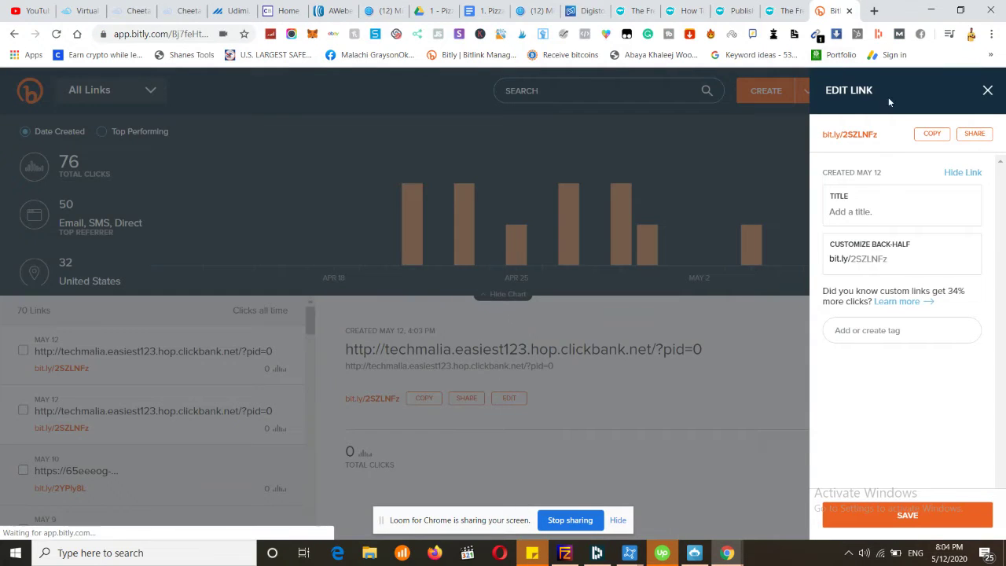
pyautogui.click(739, 10)
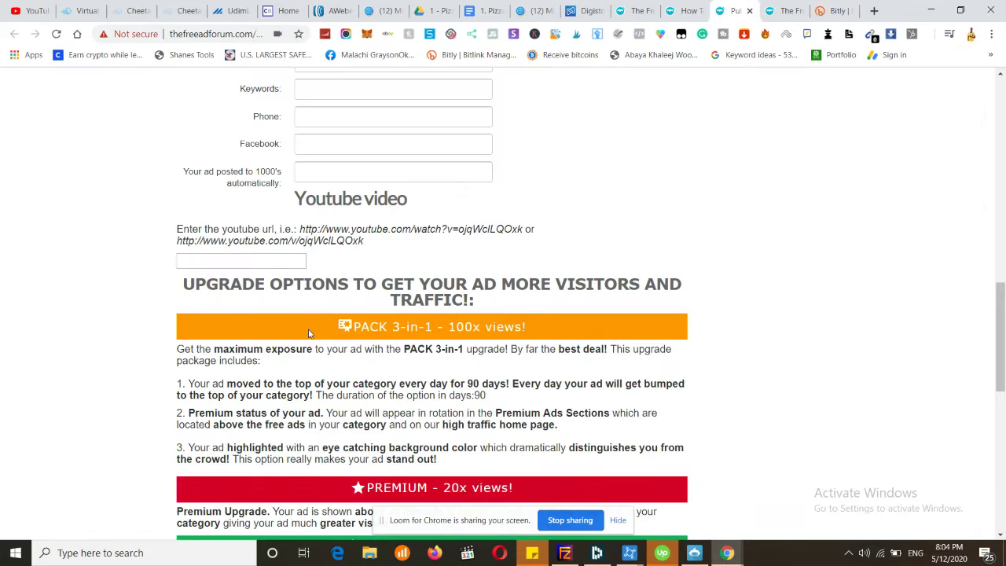
pyautogui.hotkey('ctrl', 'v')
# Step: Review the ad upgrade options, from Pack 3-in-1, Premium and Highlight to the free submission choice above Publish
pyautogui.scroll(-5, 397, 276)
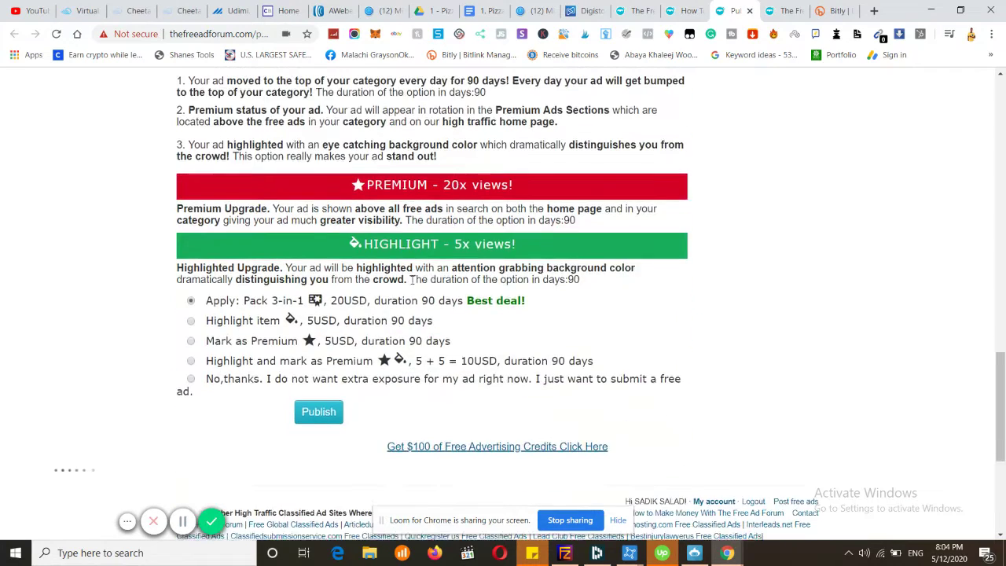
pyautogui.scroll(3, 403, 250)
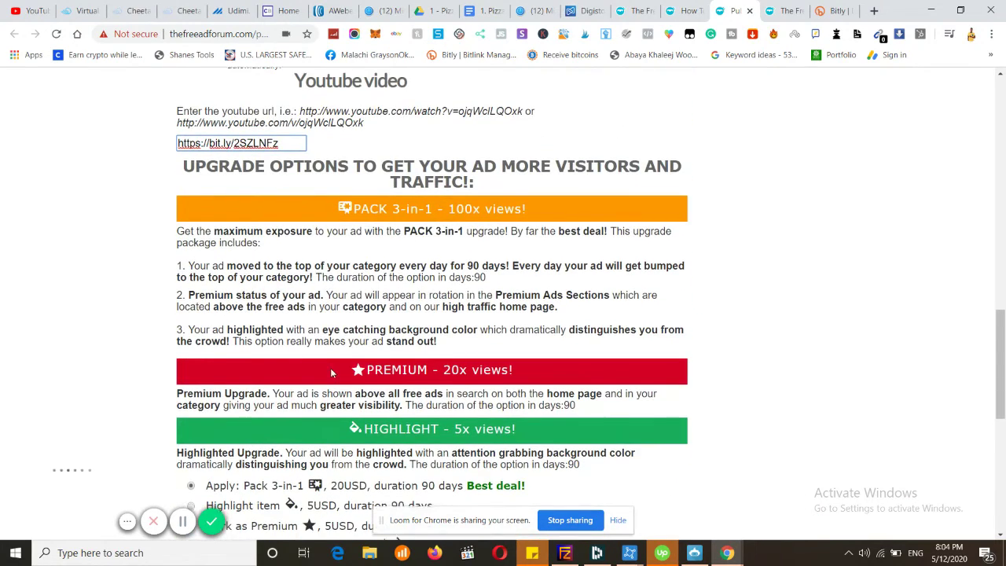
pyautogui.scroll(-2, 346, 338)
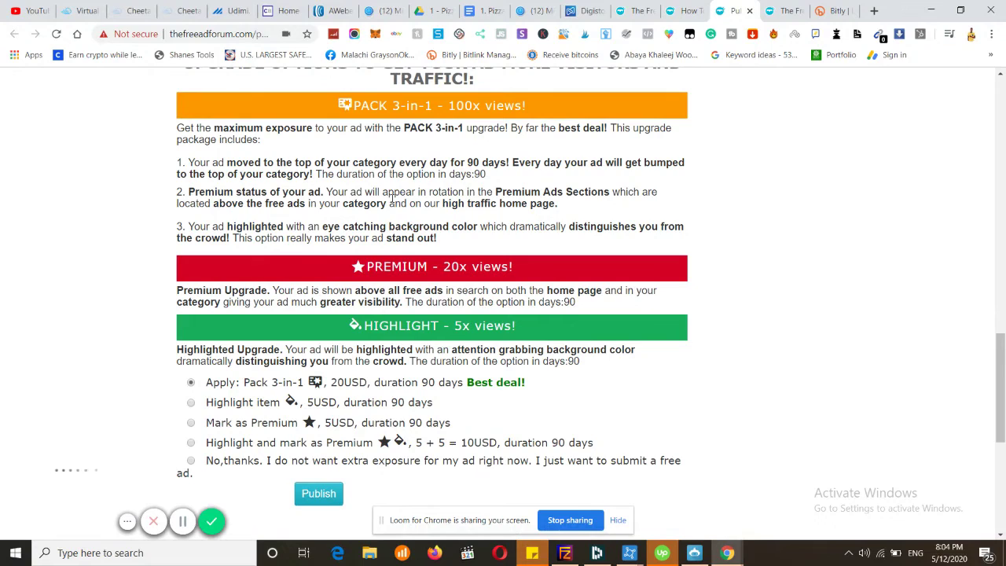
pyautogui.scroll(-2, 391, 197)
pyautogui.scroll(1, 329, 228)
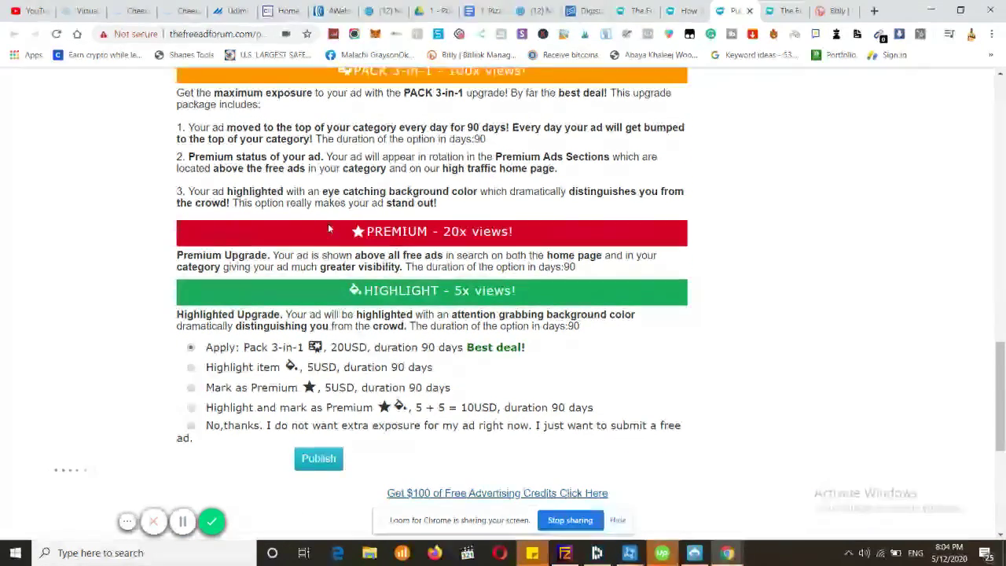
pyautogui.scroll(1, 328, 224)
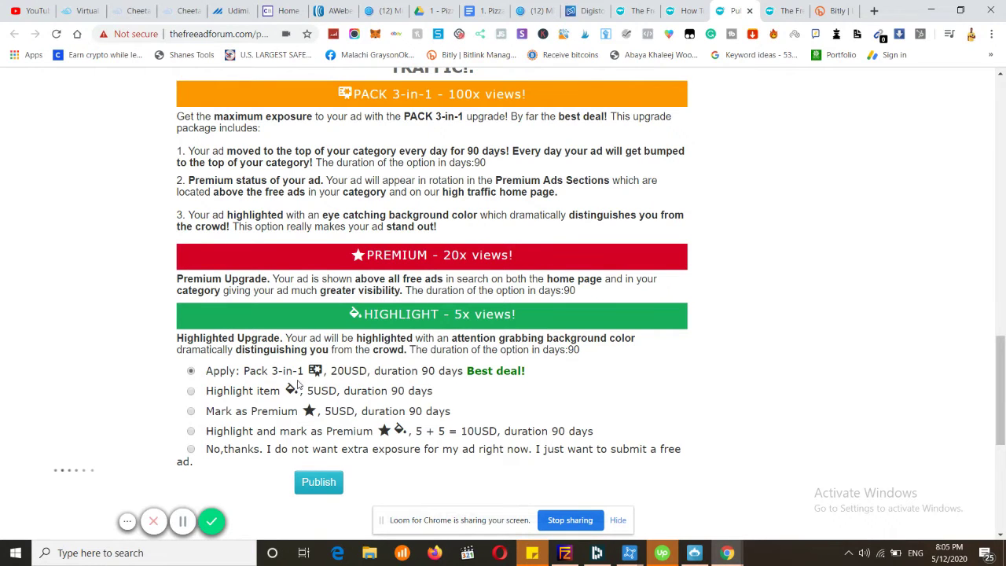
pyautogui.scroll(-1, 330, 385)
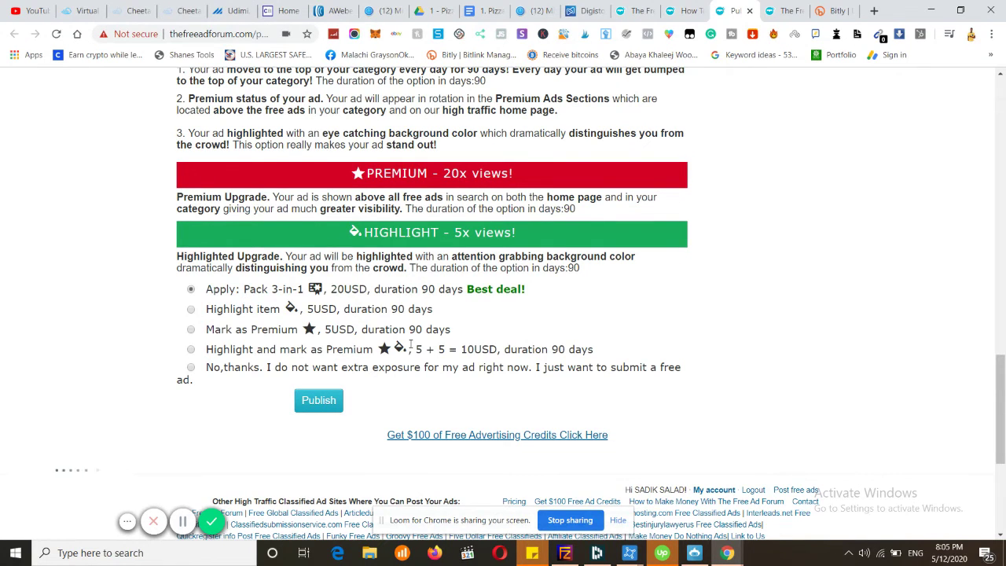
pyautogui.scroll(3, 410, 346)
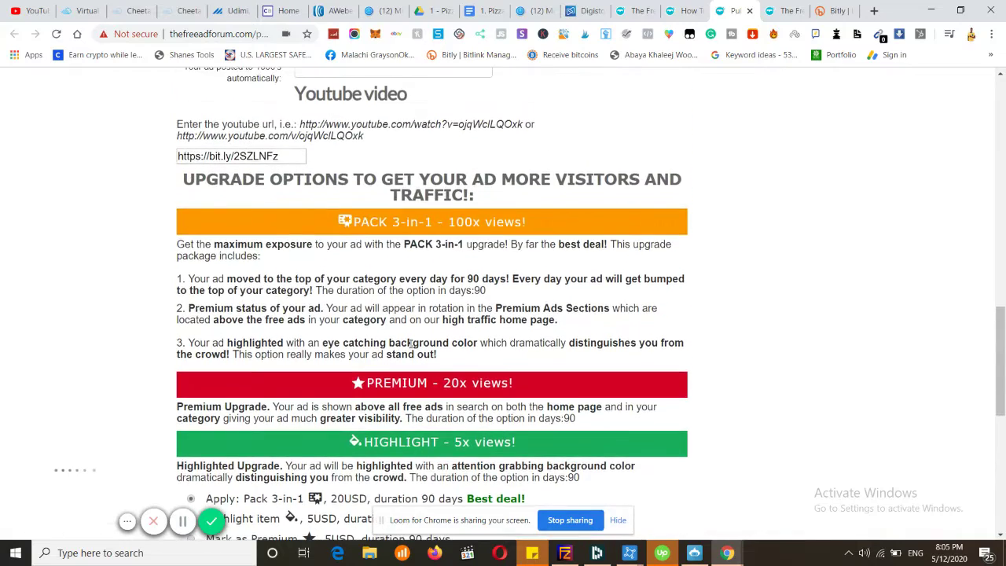
pyautogui.scroll(-5, 410, 346)
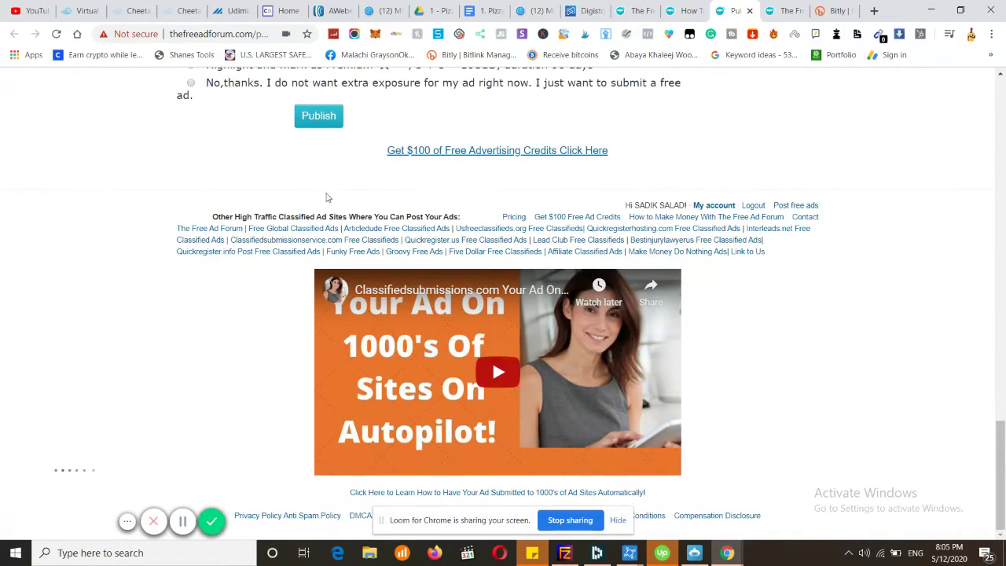
pyautogui.scroll(2, 335, 203)
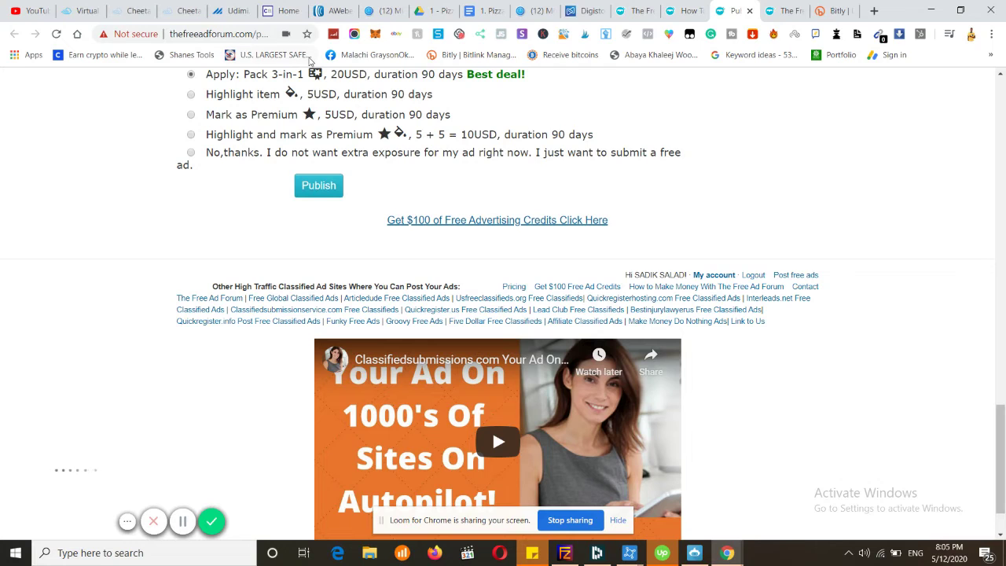
# Step: Switch to Udimi, browse the solo deals, and open the "I received Optin rate 40% 12 sales once again" deal
pyautogui.click(232, 9)
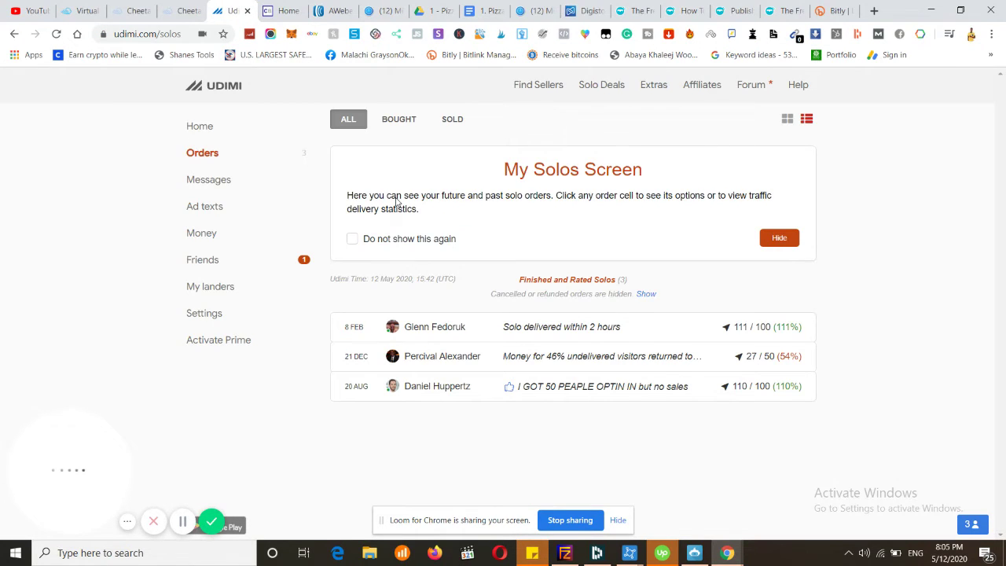
pyautogui.click(590, 105)
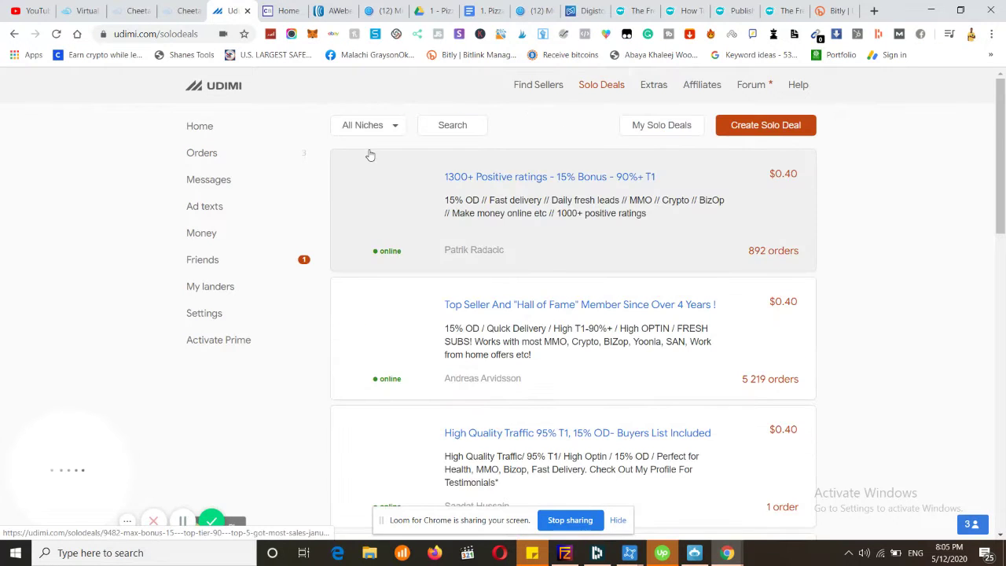
pyautogui.scroll(-7, 479, 218)
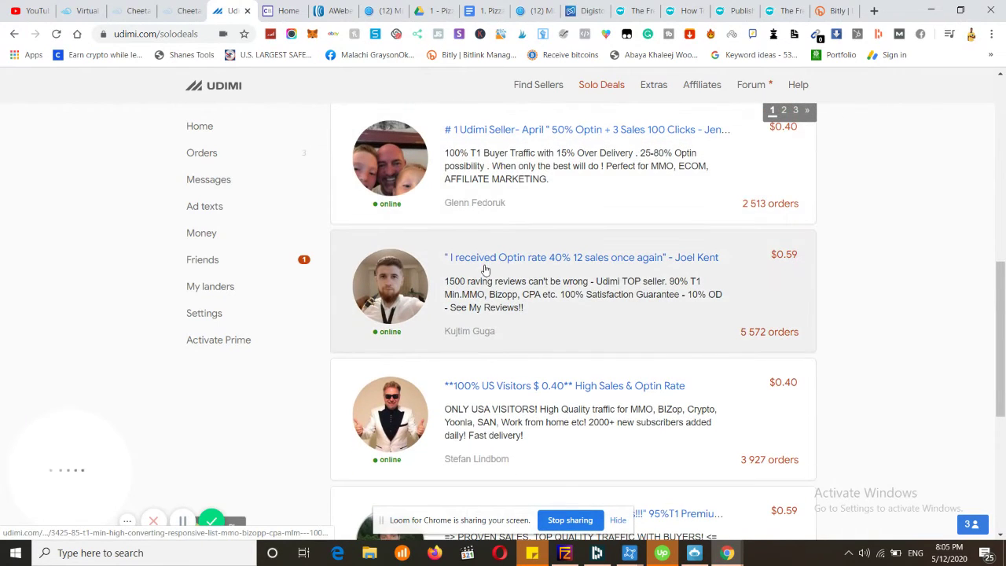
pyautogui.click(485, 271)
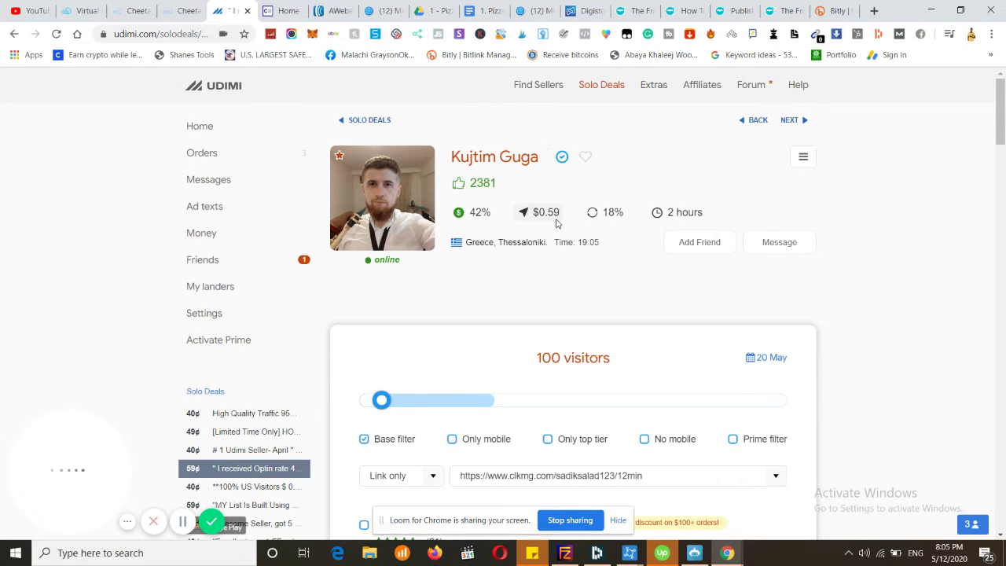
# Step: Check the seller's price per visitor and set the solo order to 325 visitors
pyautogui.moveTo(551, 223)
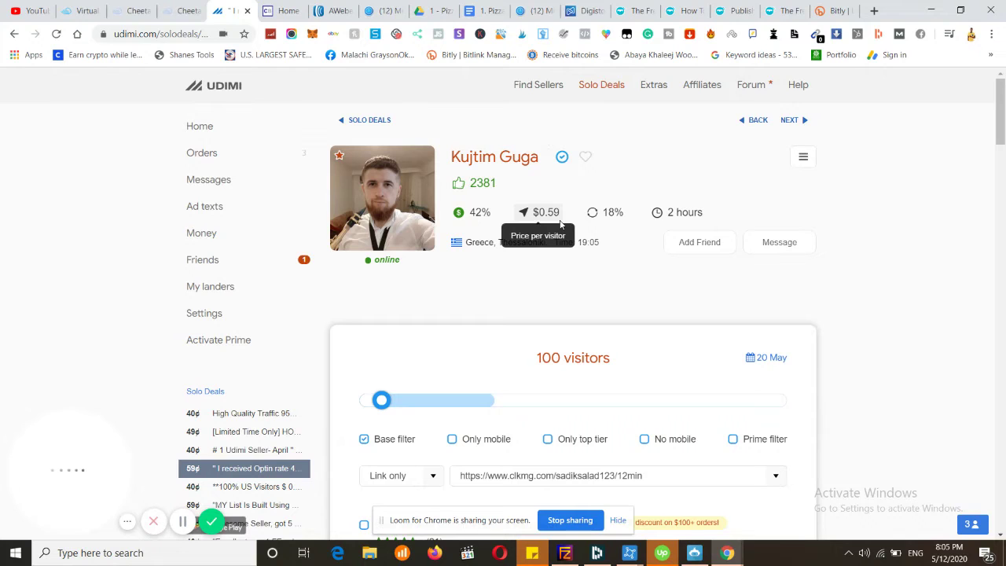
pyautogui.scroll(-1, 560, 224)
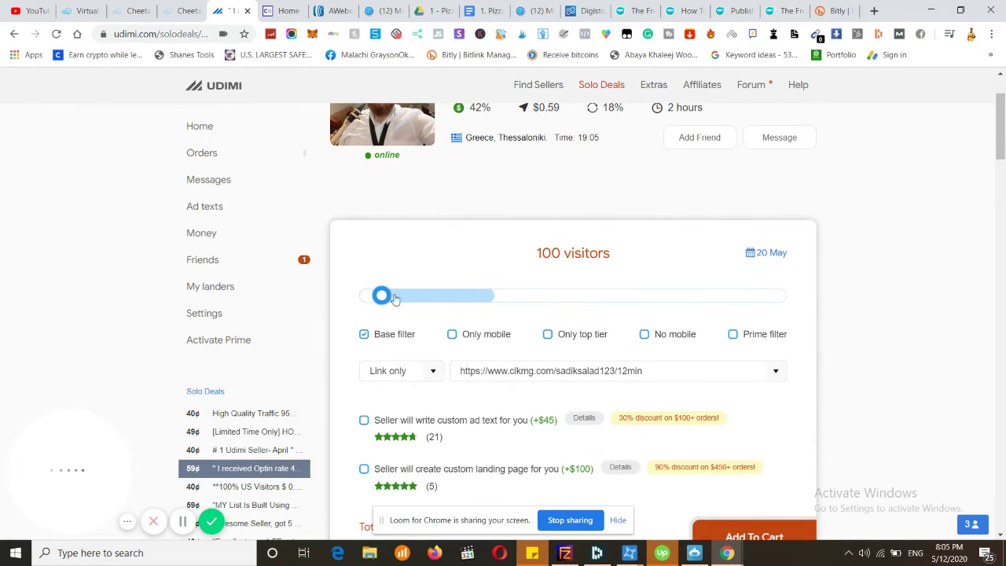
pyautogui.moveTo(385, 296); pyautogui.dragTo(484, 296)
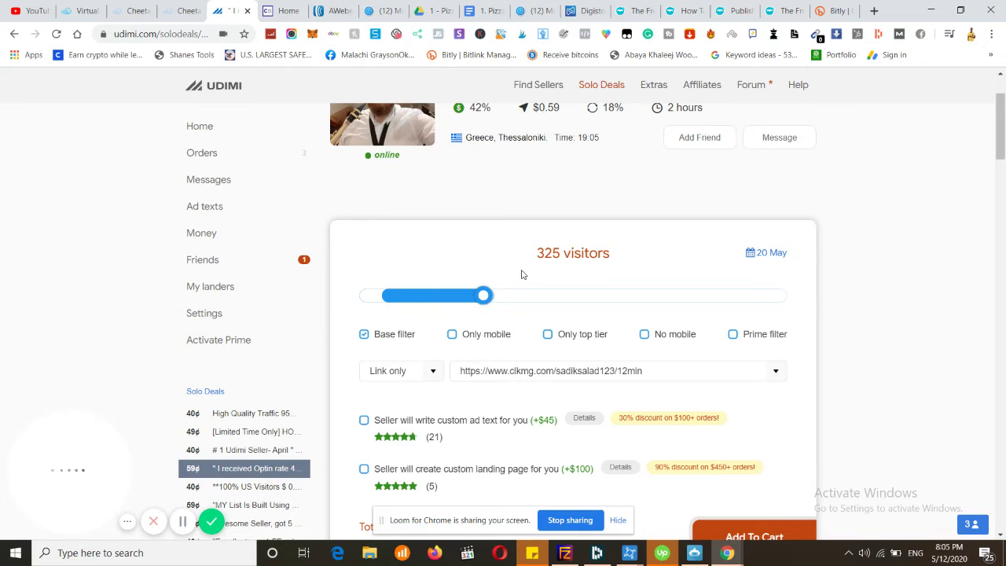
pyautogui.scroll(-1, 521, 274)
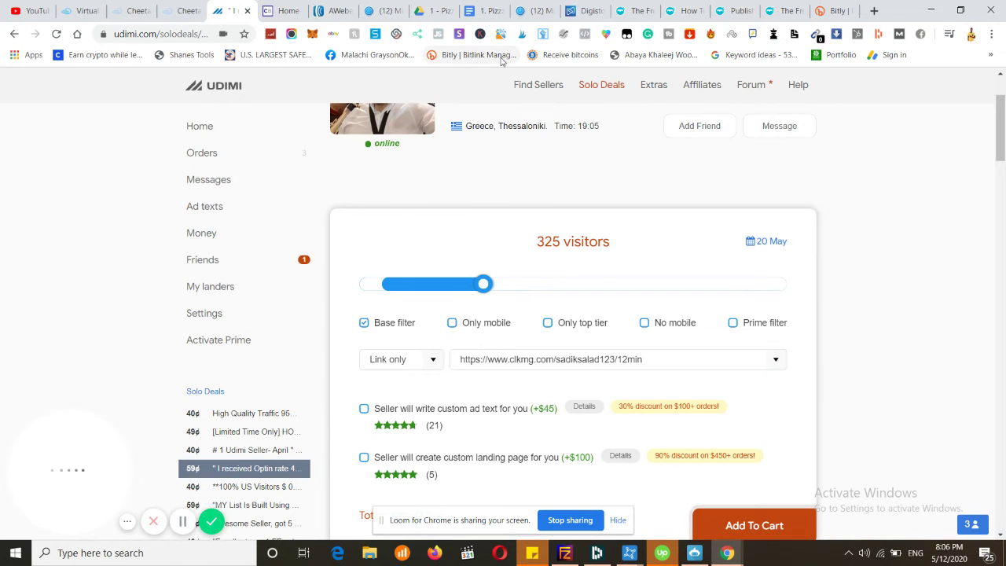
# Step: Open clickmagick.com in place of the email swipe document and look over its home page
pyautogui.click(481, 10)
pyautogui.click(134, 35)
pyautogui.write('clickmagick.com')
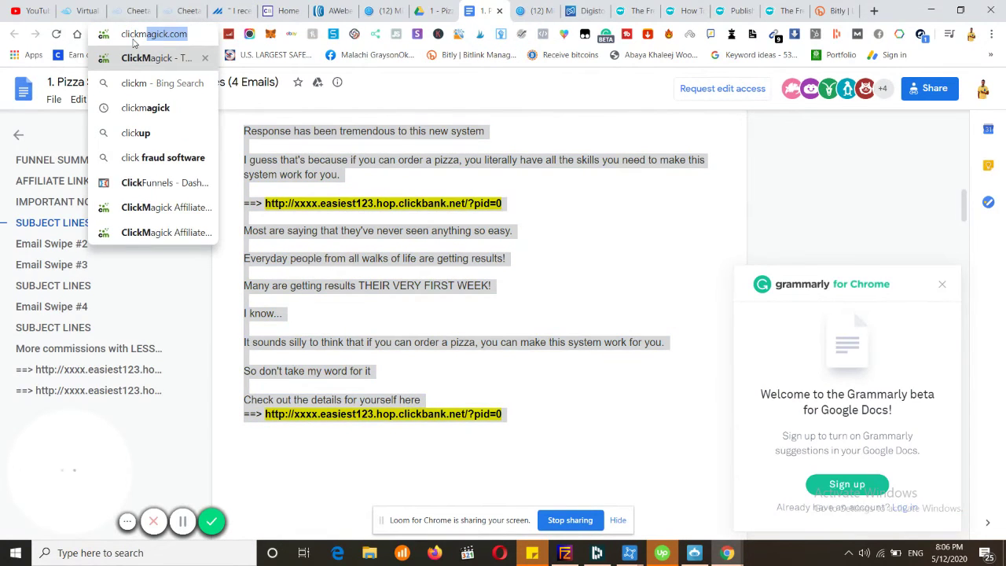
pyautogui.press('Return')
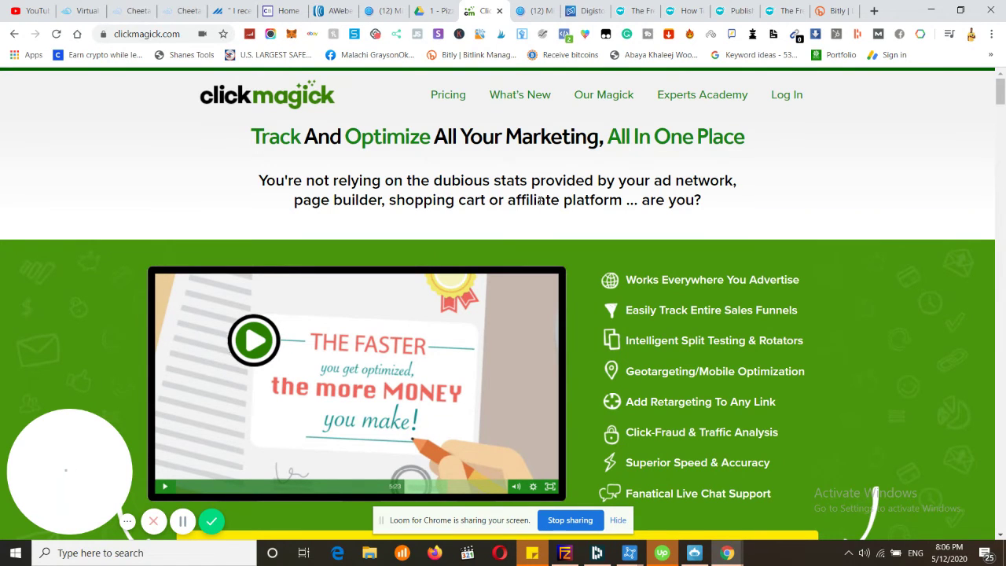
pyautogui.scroll(-1, 539, 202)
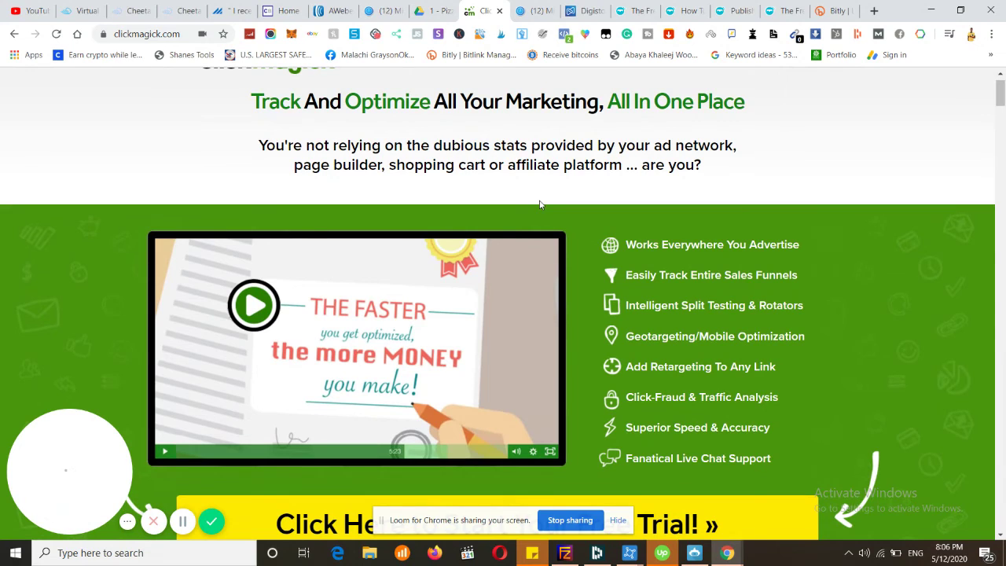
pyautogui.scroll(1, 540, 203)
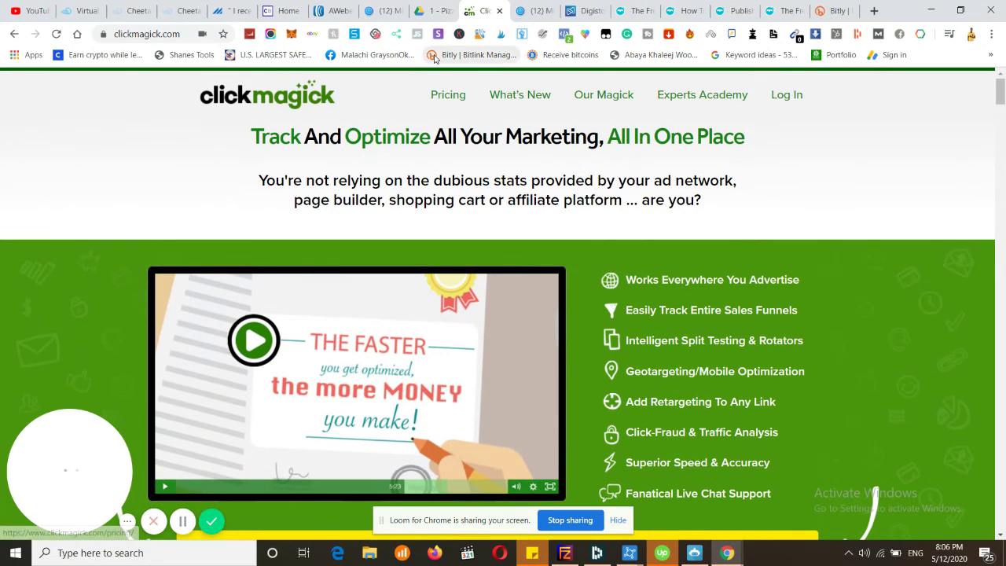
# Step: Back in the Udimi solo order, view the saved tracking links, then review the seller's add-ons, order total and seller information
pyautogui.click(234, 10)
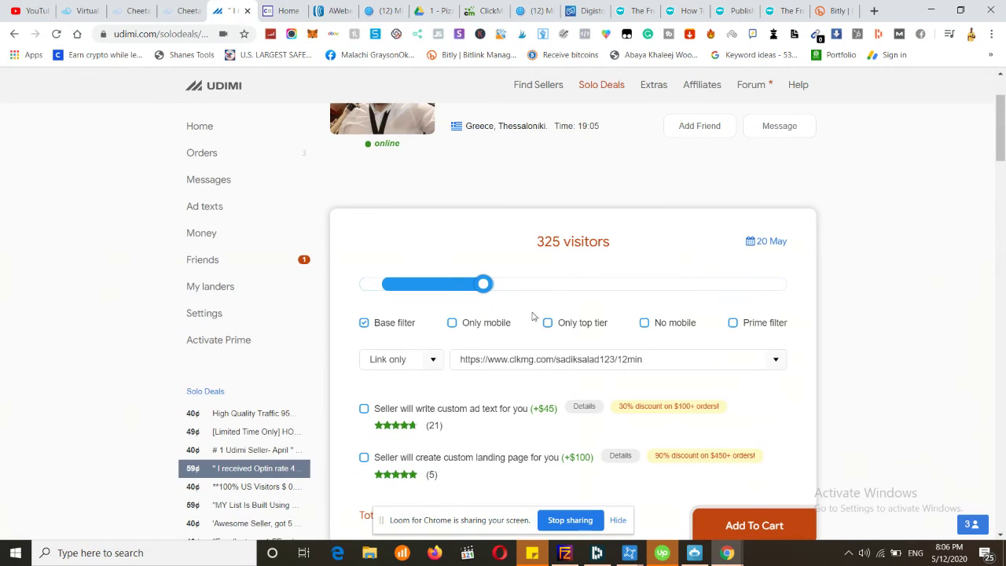
pyautogui.click(500, 367)
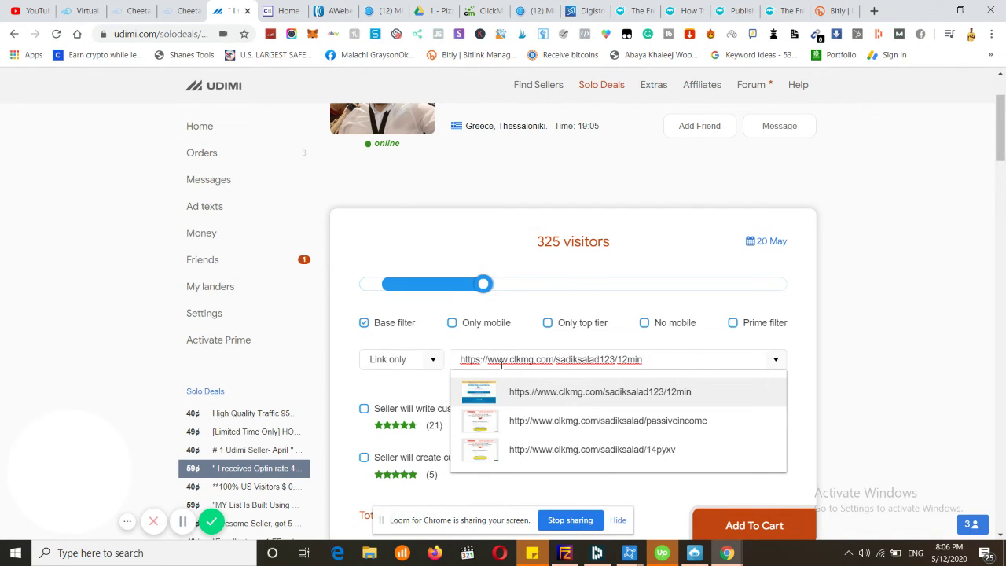
pyautogui.scroll(-1, 483, 313)
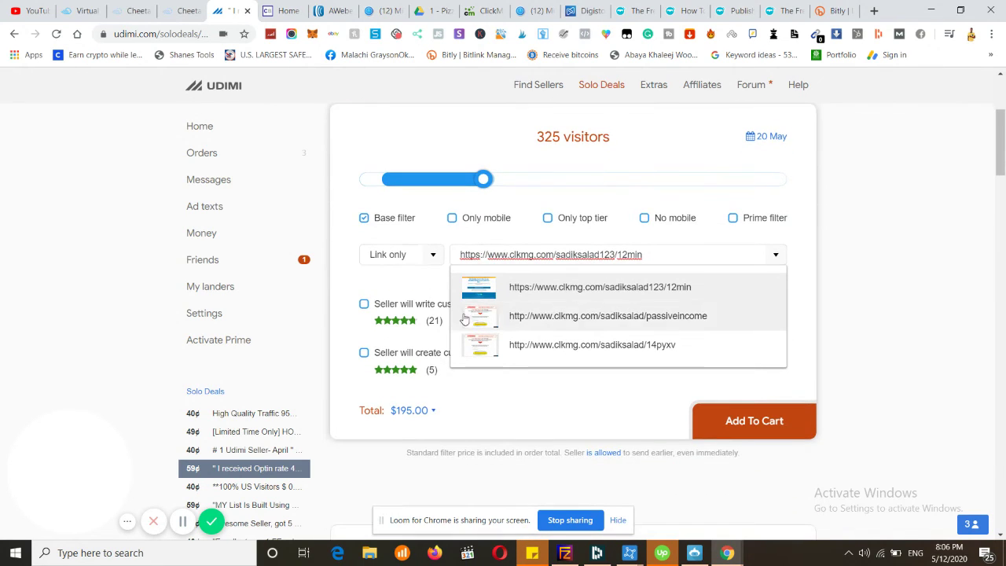
pyautogui.click(424, 240)
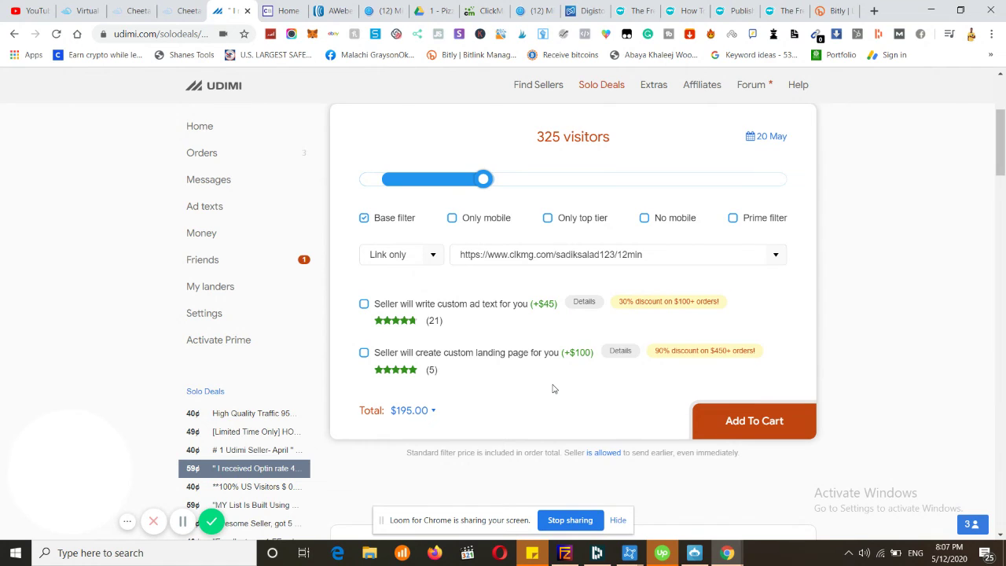
pyautogui.scroll(-2, 553, 389)
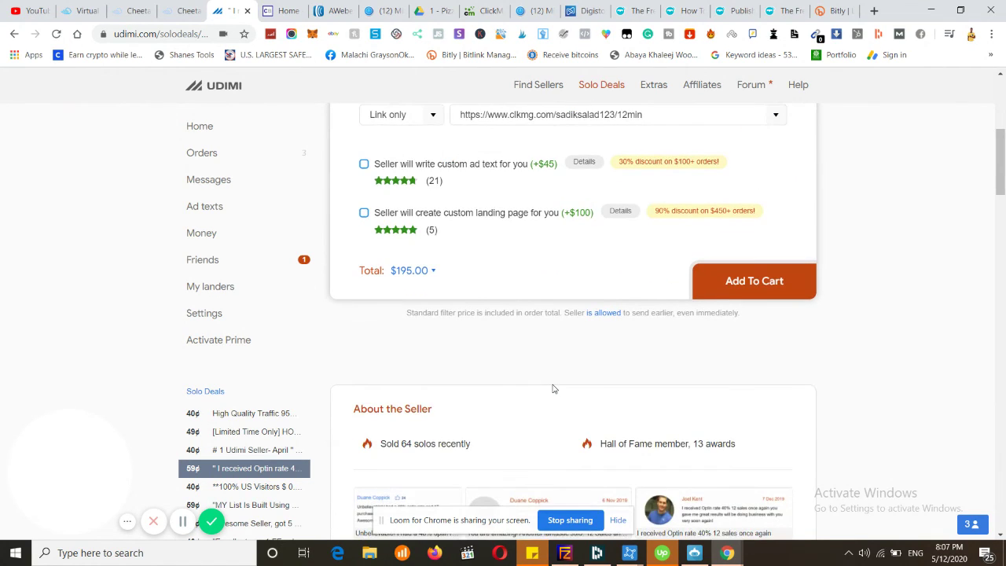